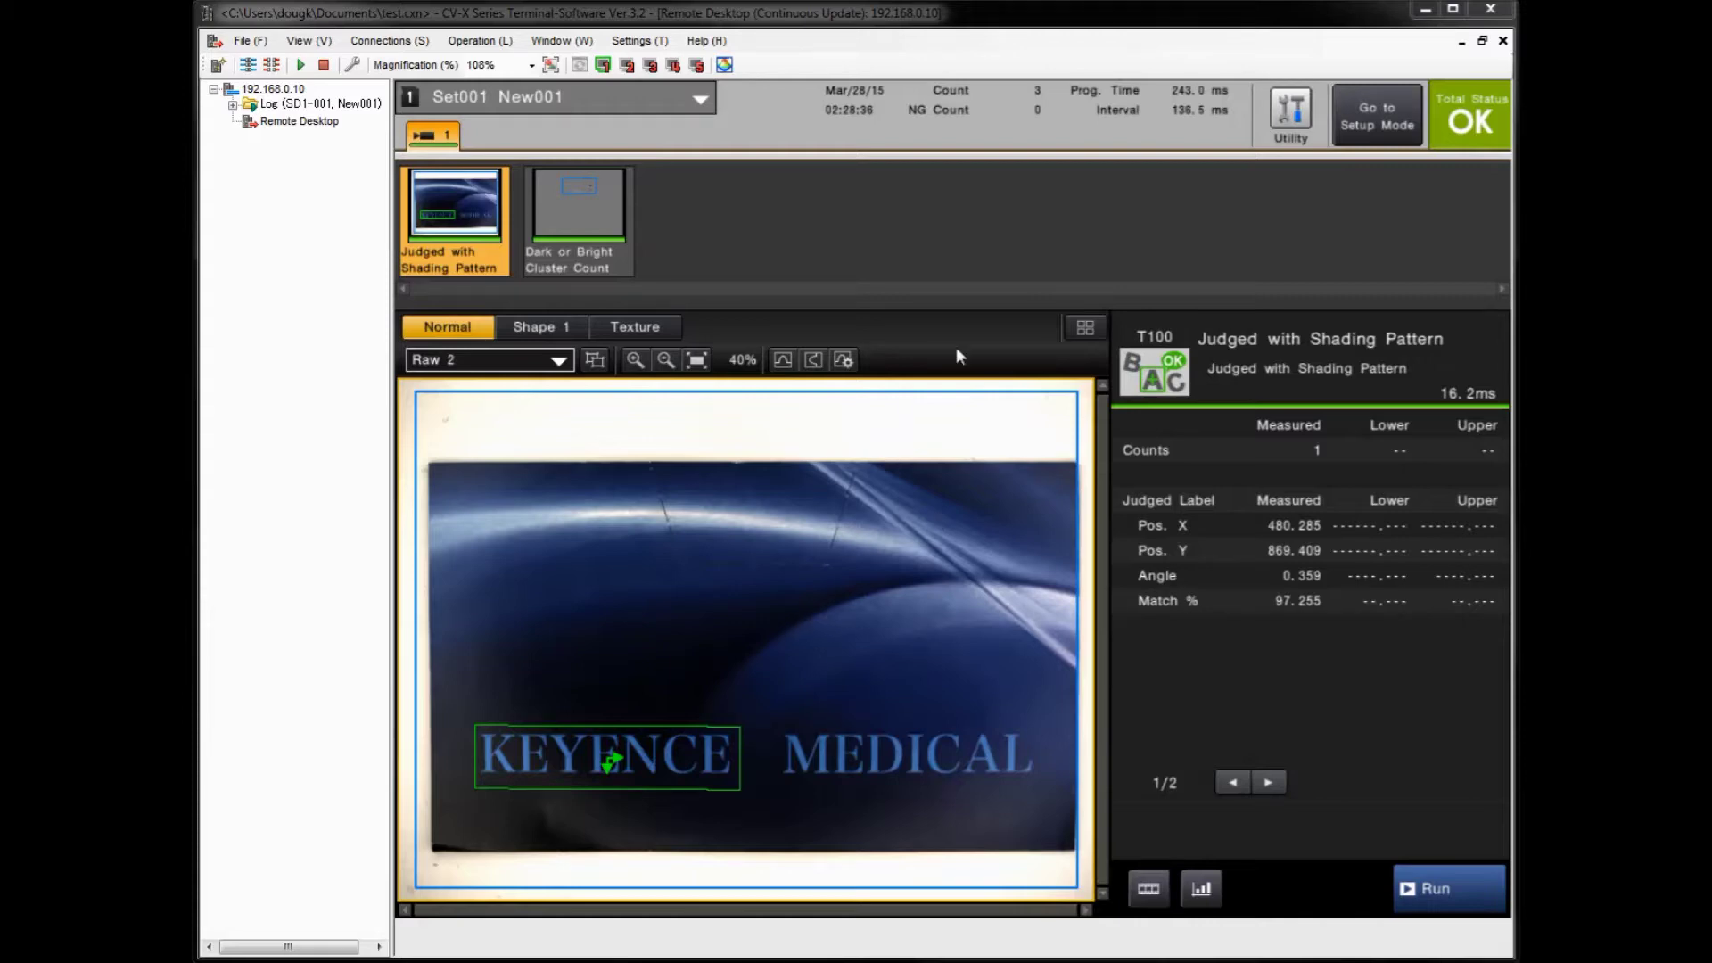
# Step: Switch between the Dark or Bright Cluster Count and Judged with Shading Pattern results
pyautogui.click(566, 221)
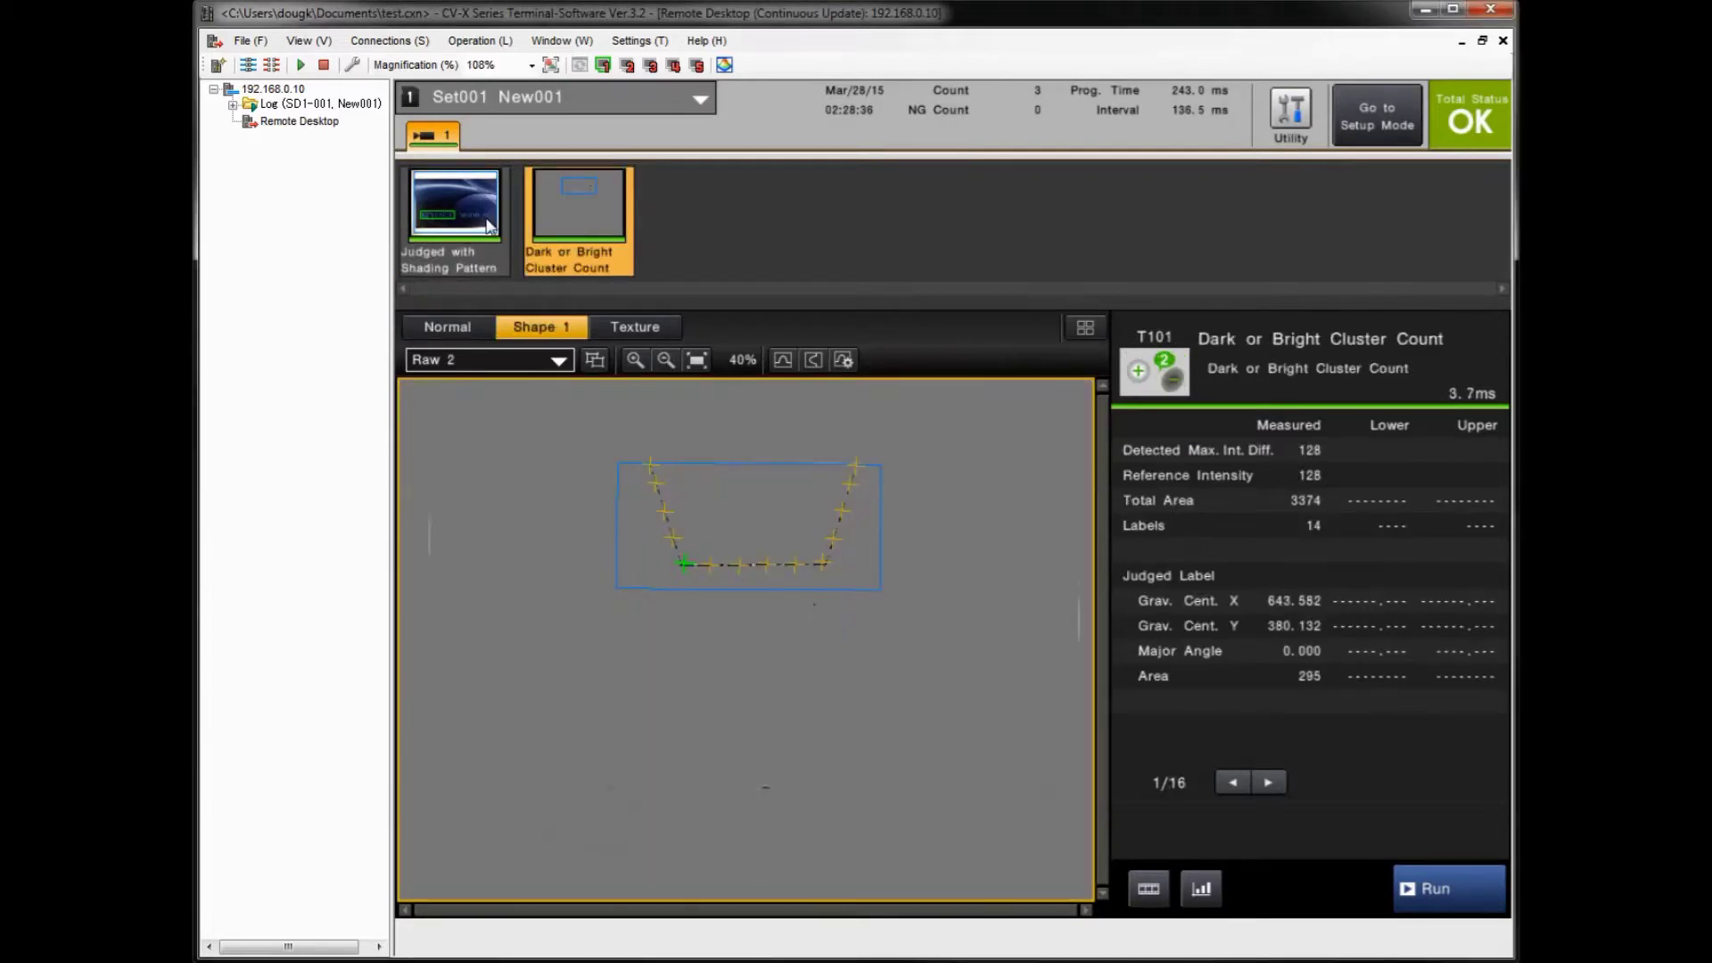
pyautogui.click(488, 225)
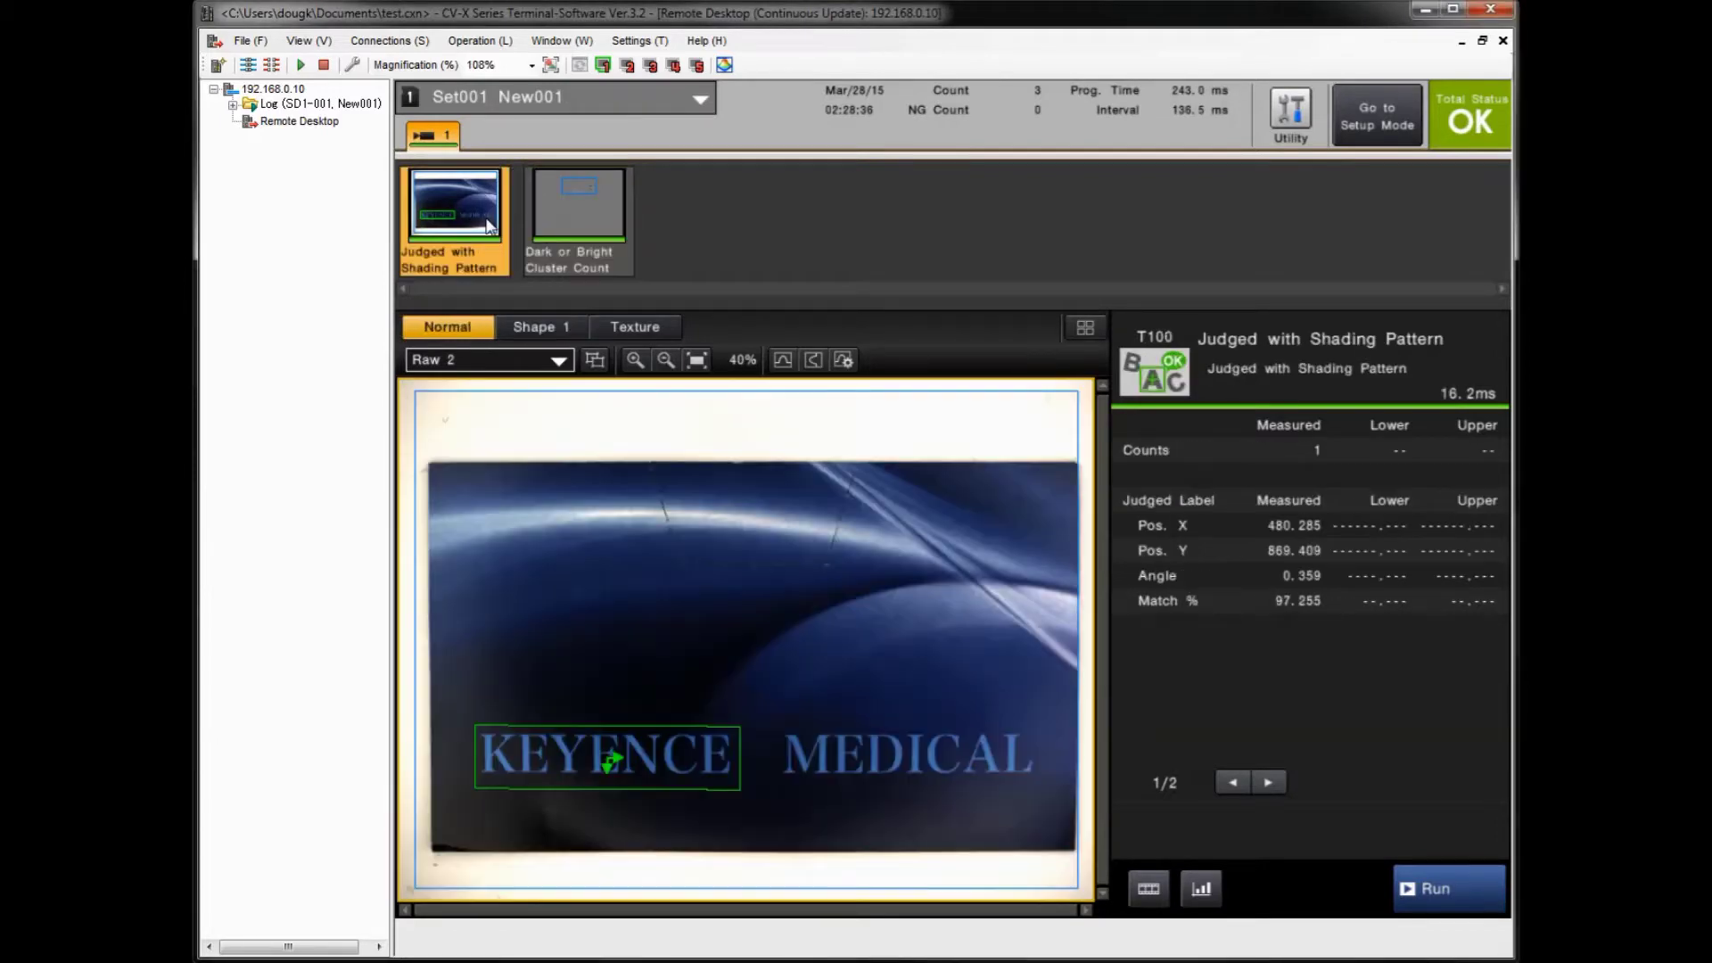
pyautogui.click(556, 231)
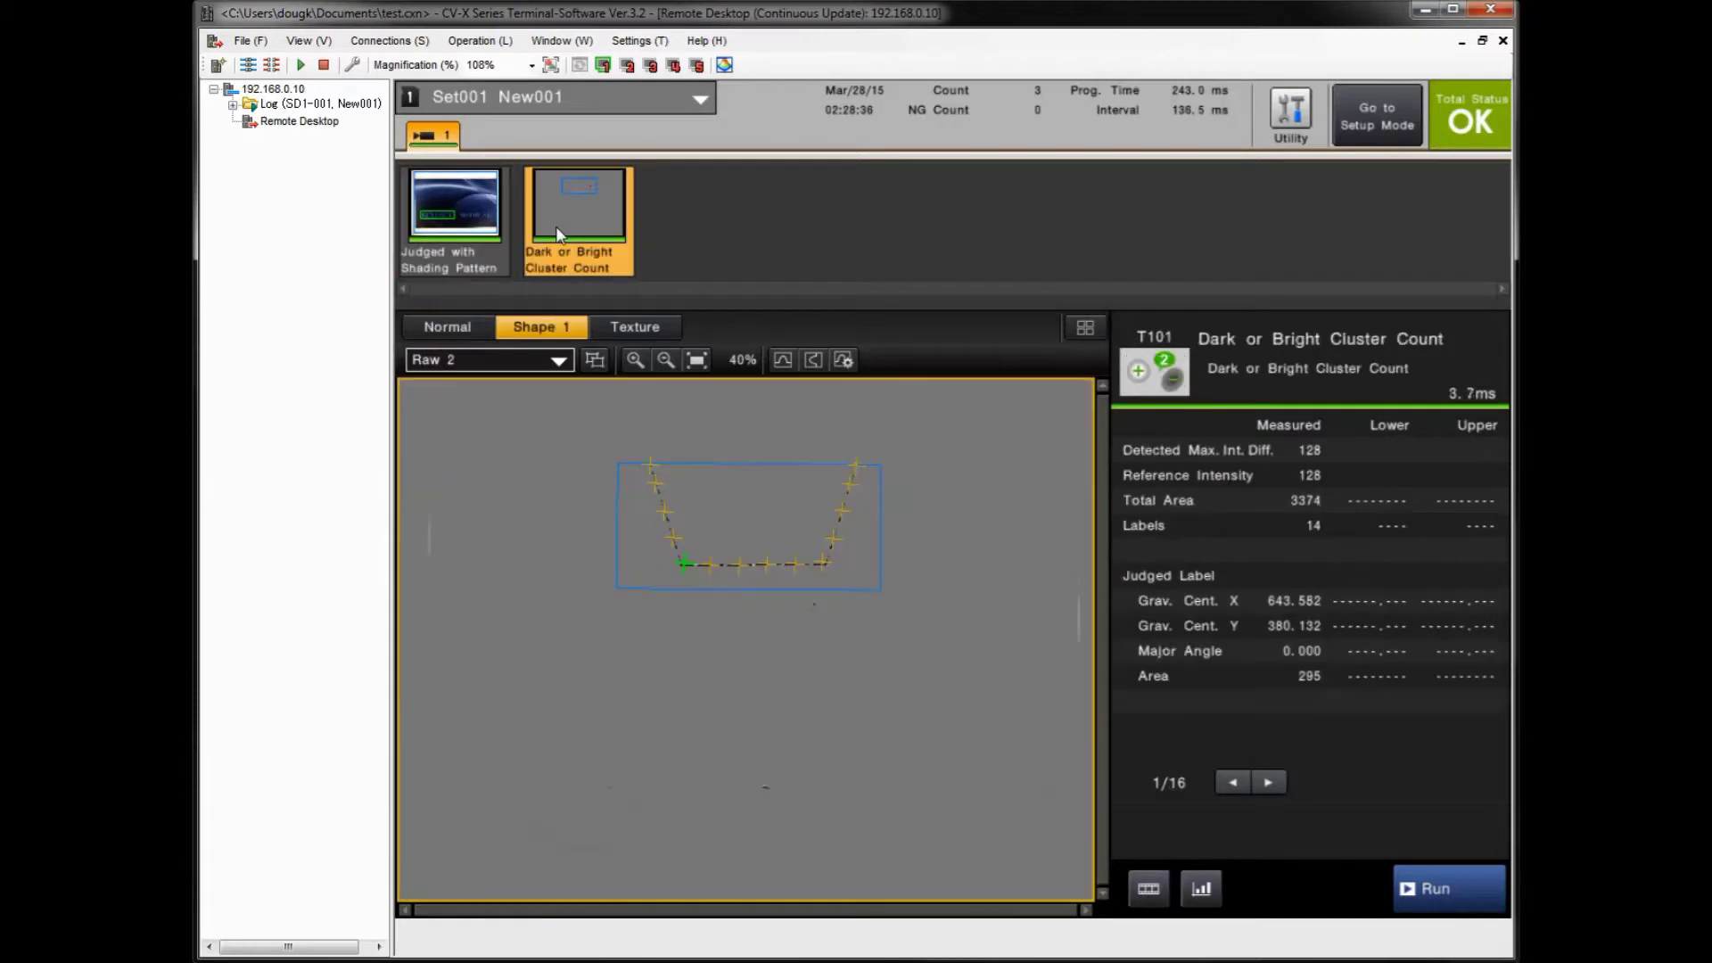
pyautogui.click(470, 232)
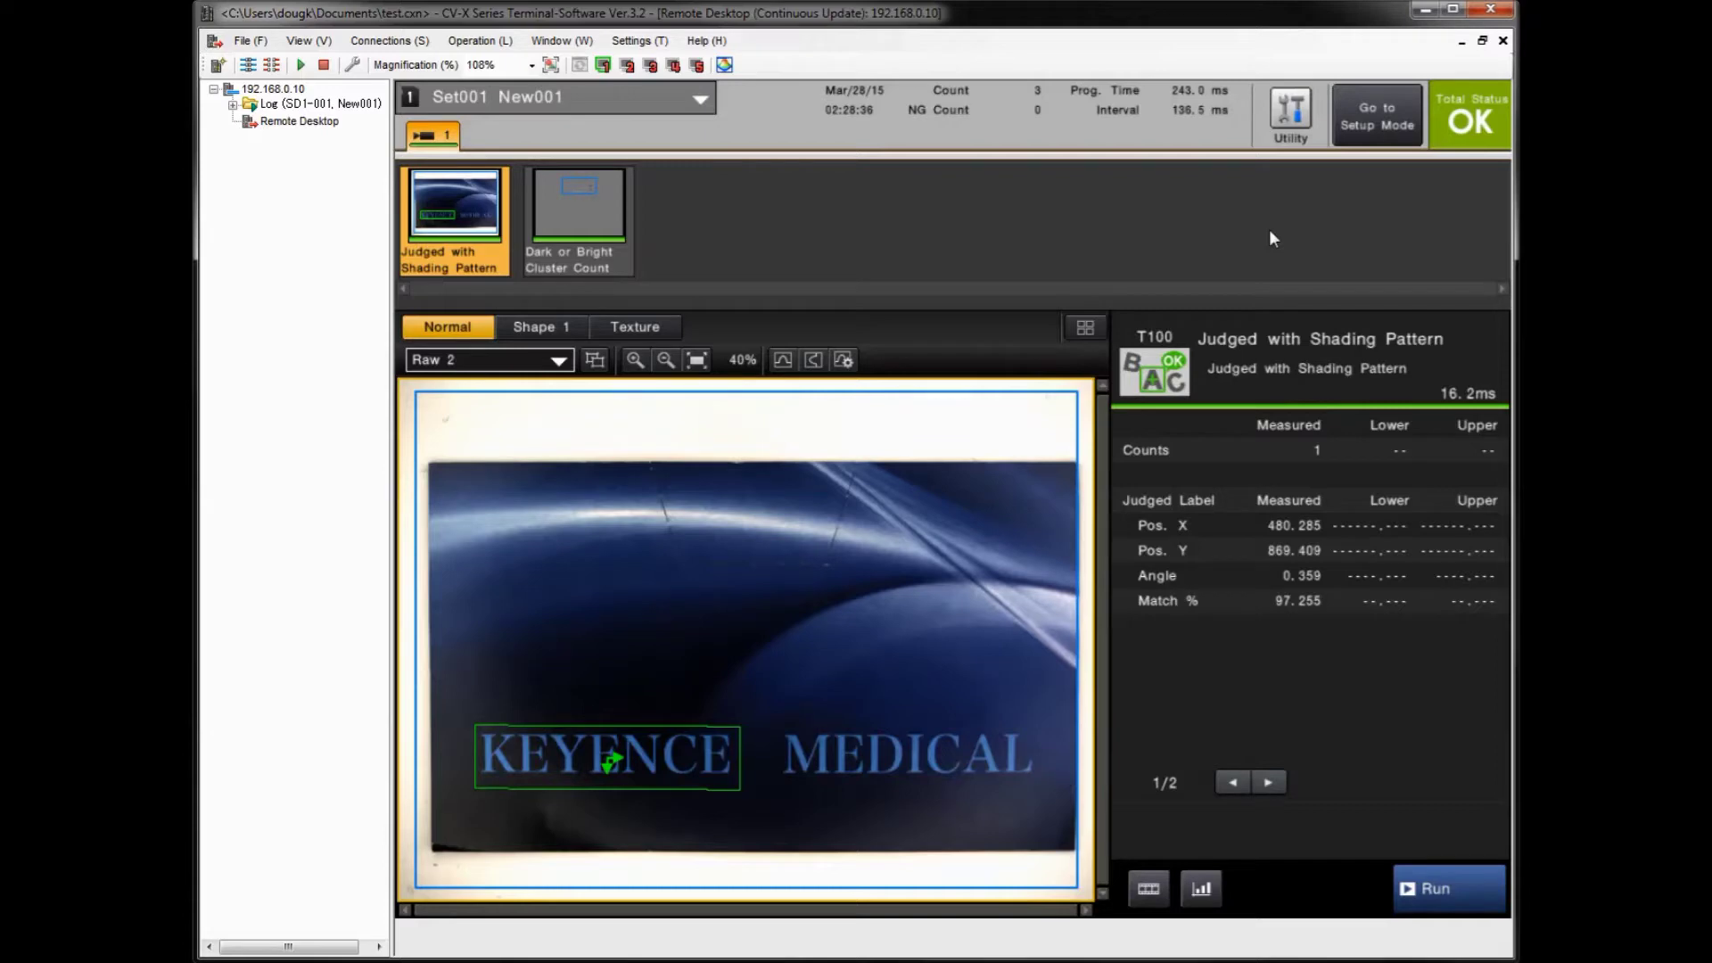
# Step: Review the latest archived images, then put the controller into setup mode
pyautogui.click(1148, 895)
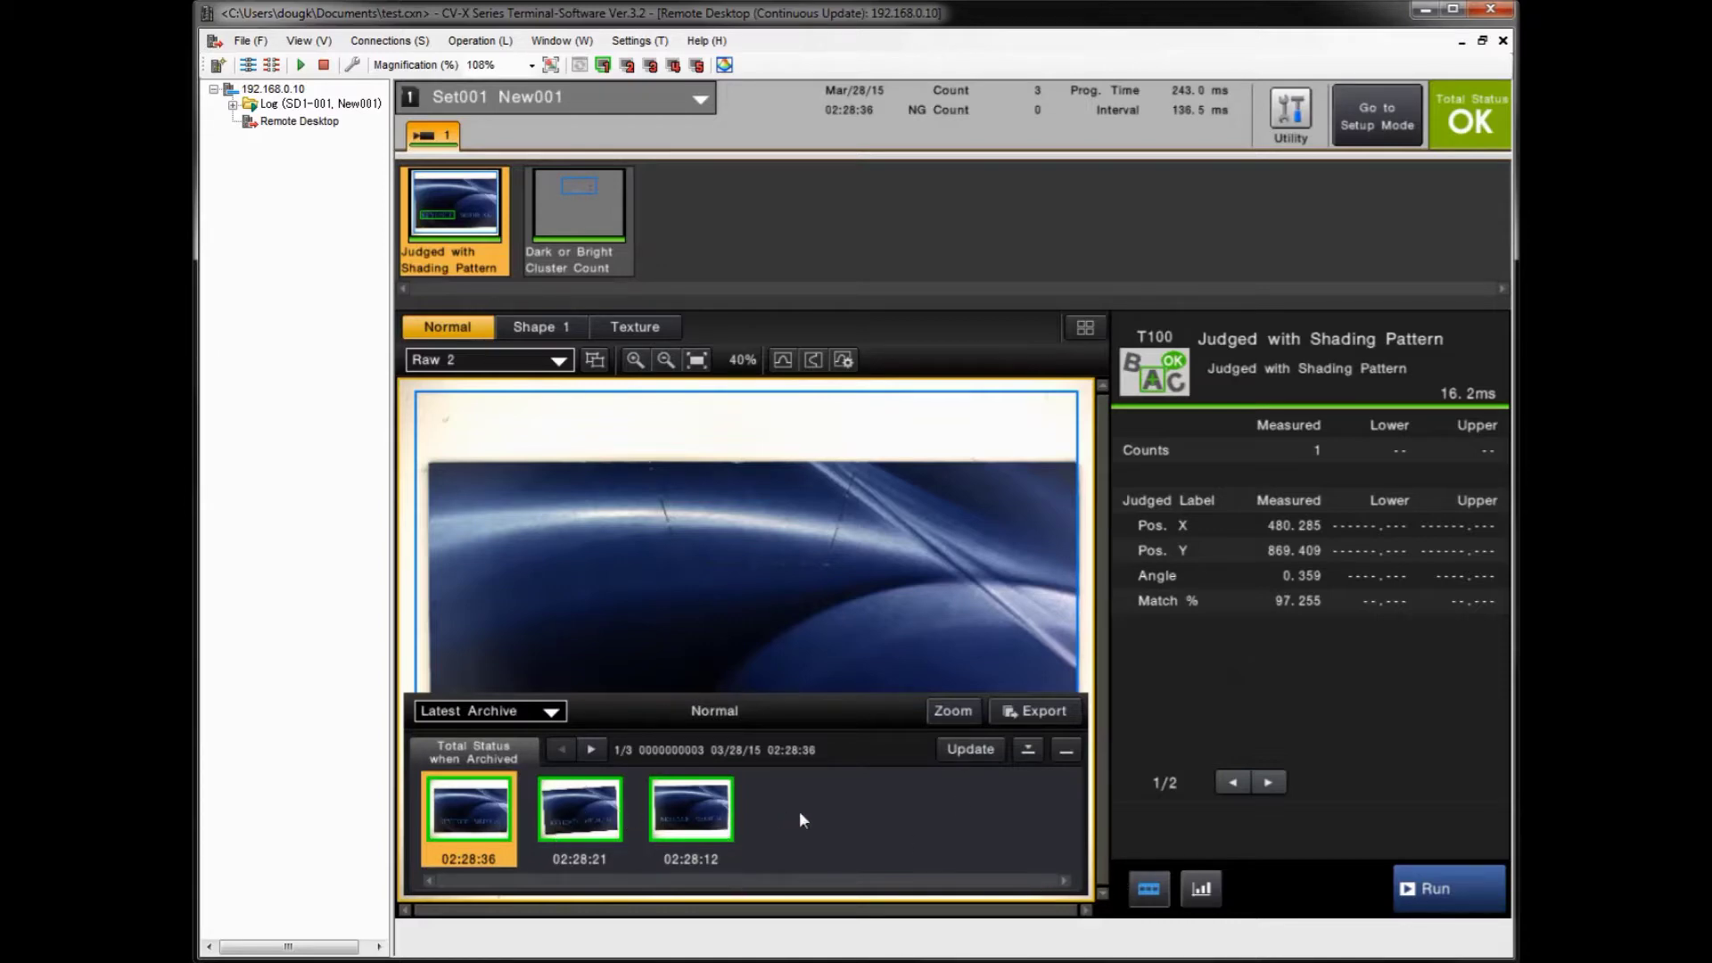
pyautogui.click(1066, 752)
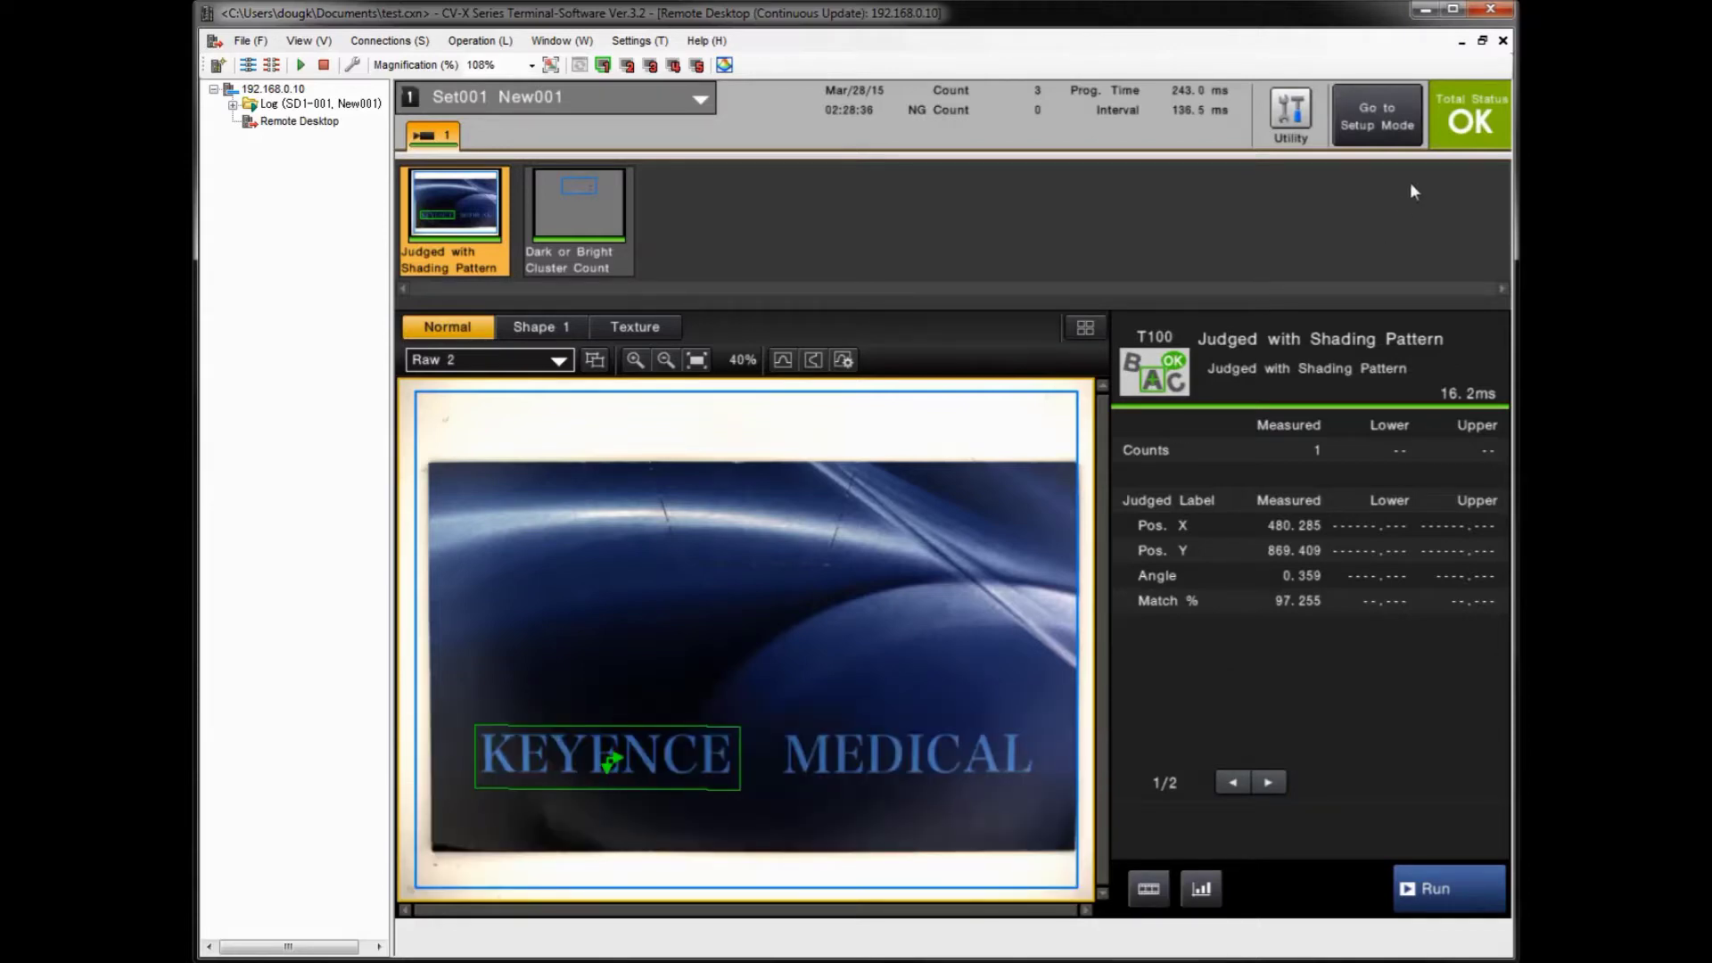
pyautogui.click(1382, 120)
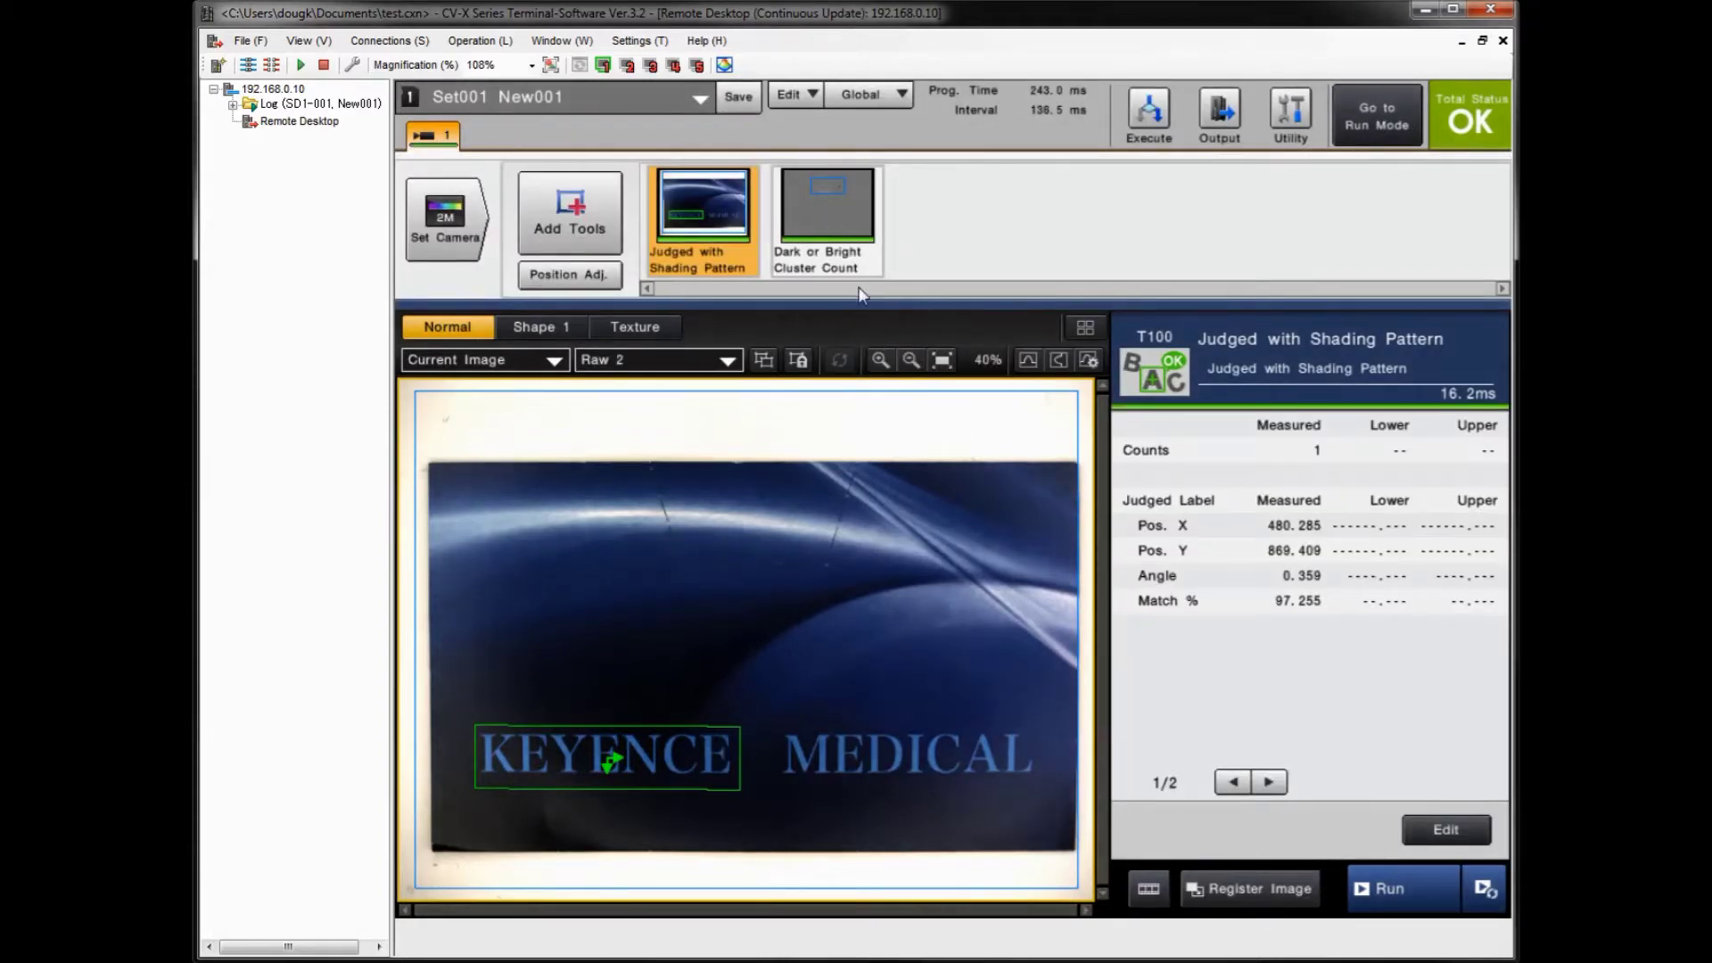
# Step: Open the Program Operation menu from the Set001 New001 program bar
pyautogui.click(639, 102)
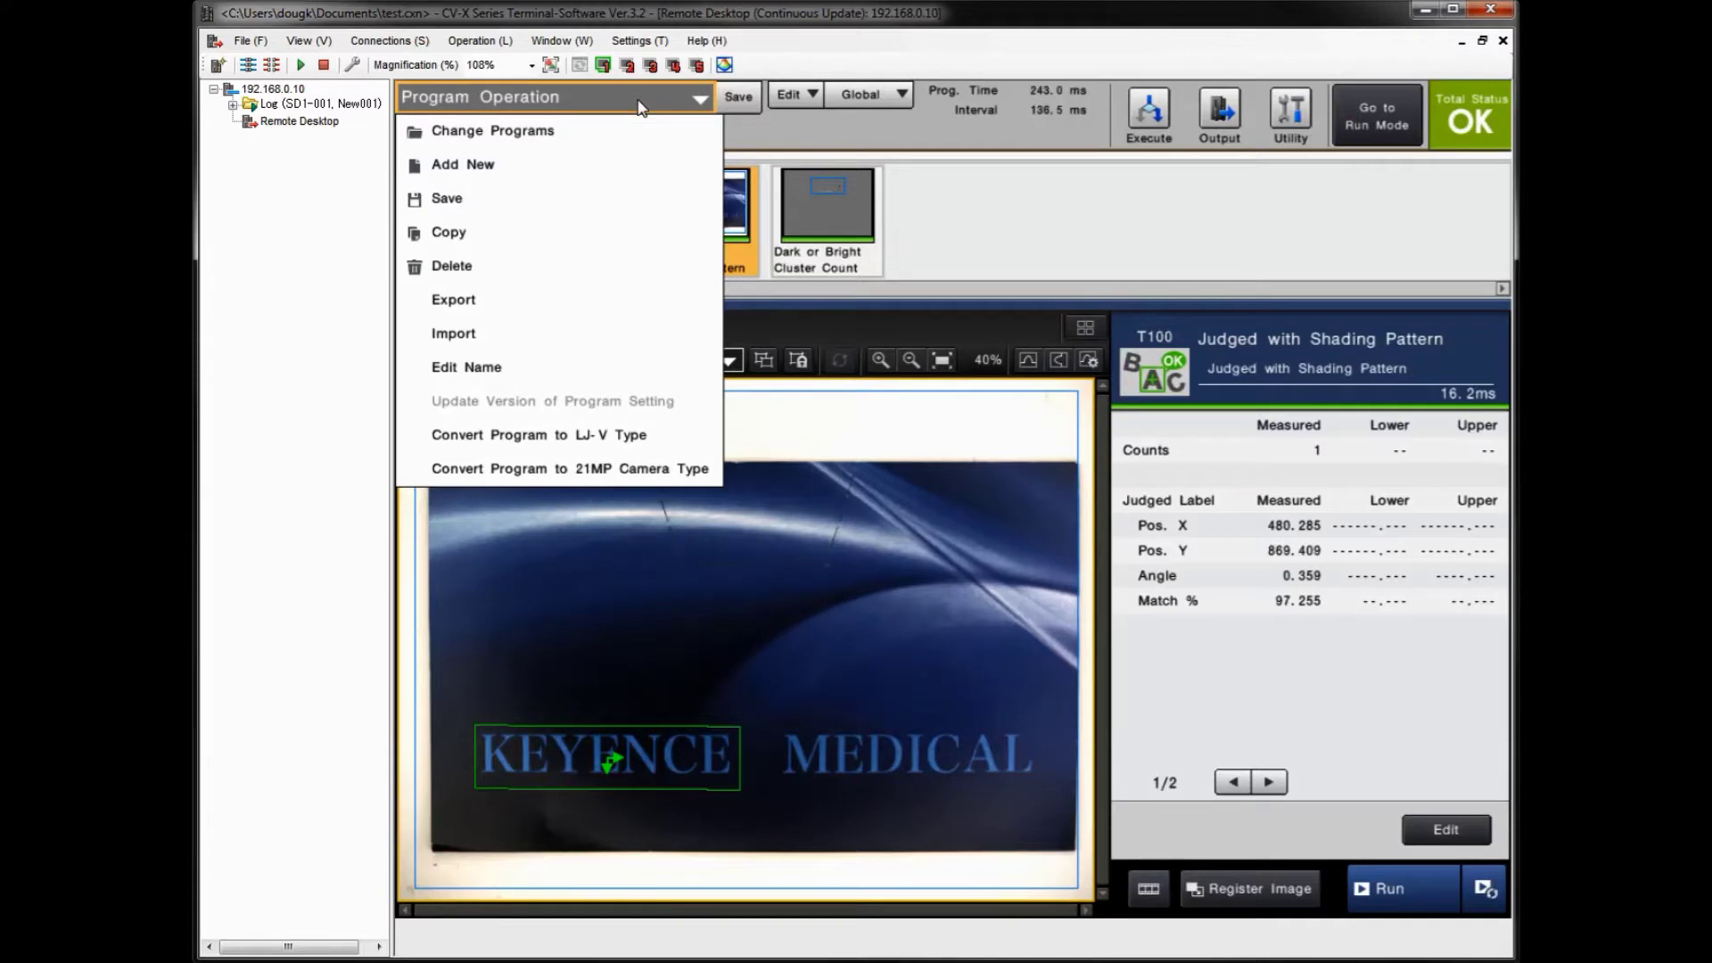
# Step: Set the Export dialog to Only Current Program and select the New001 folder-name field
pyautogui.click(463, 303)
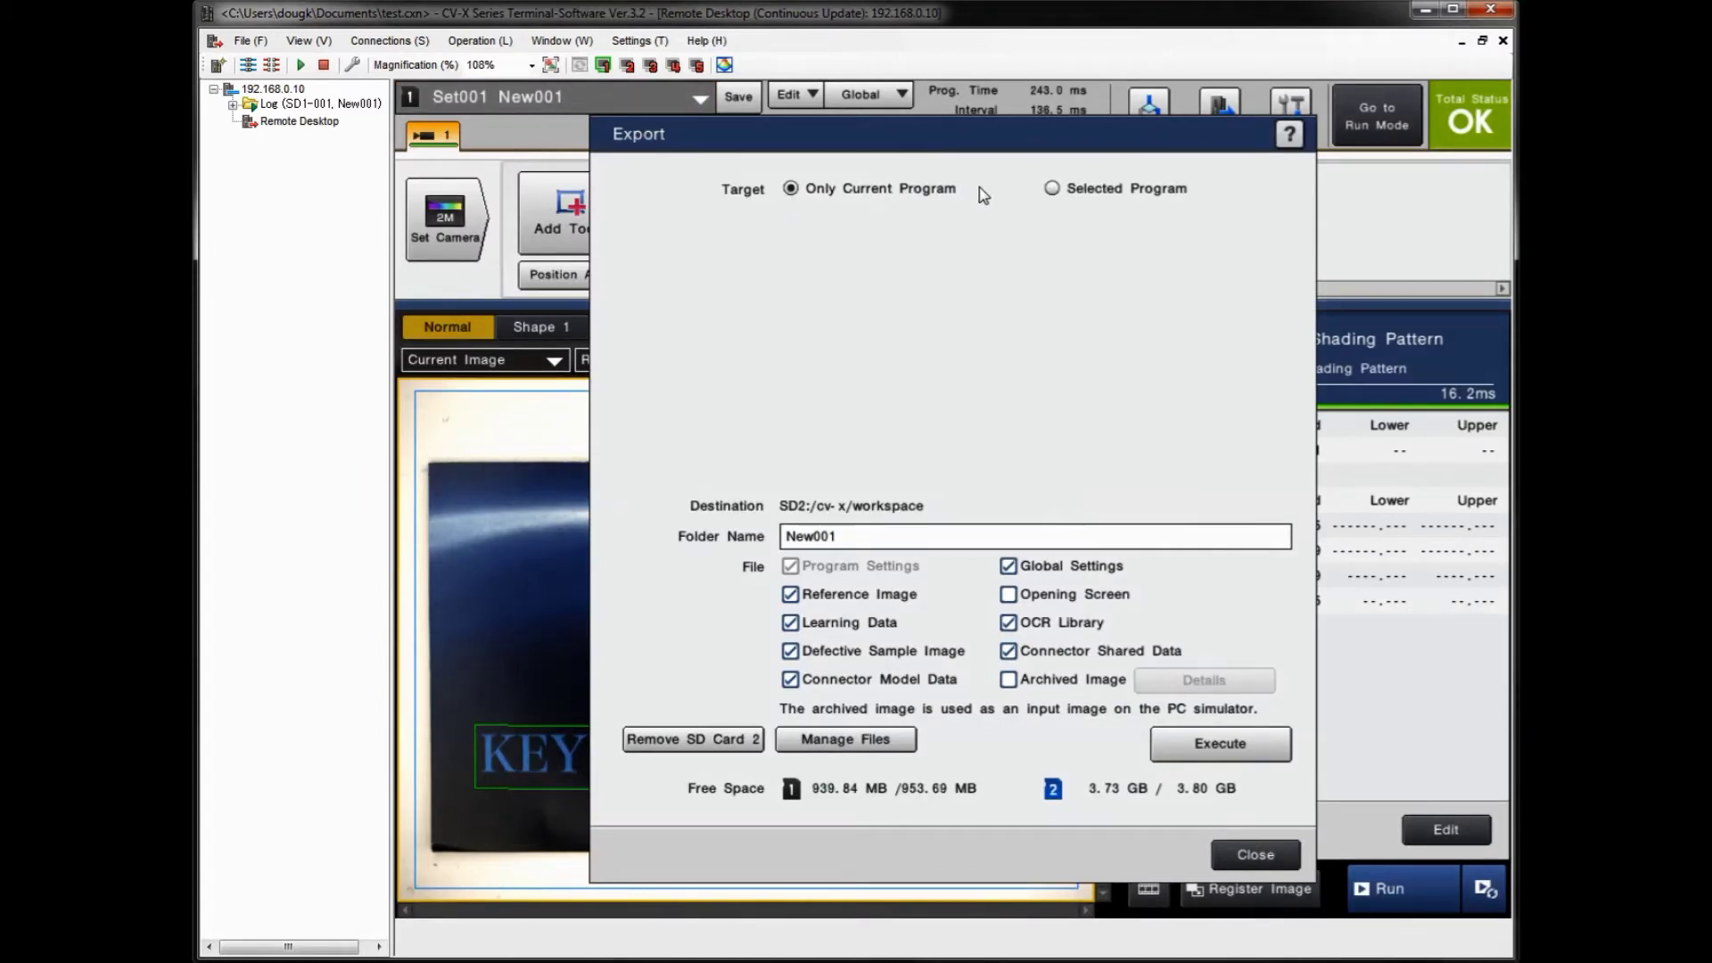
pyautogui.click(1053, 194)
pyautogui.click(802, 302)
pyautogui.click(803, 333)
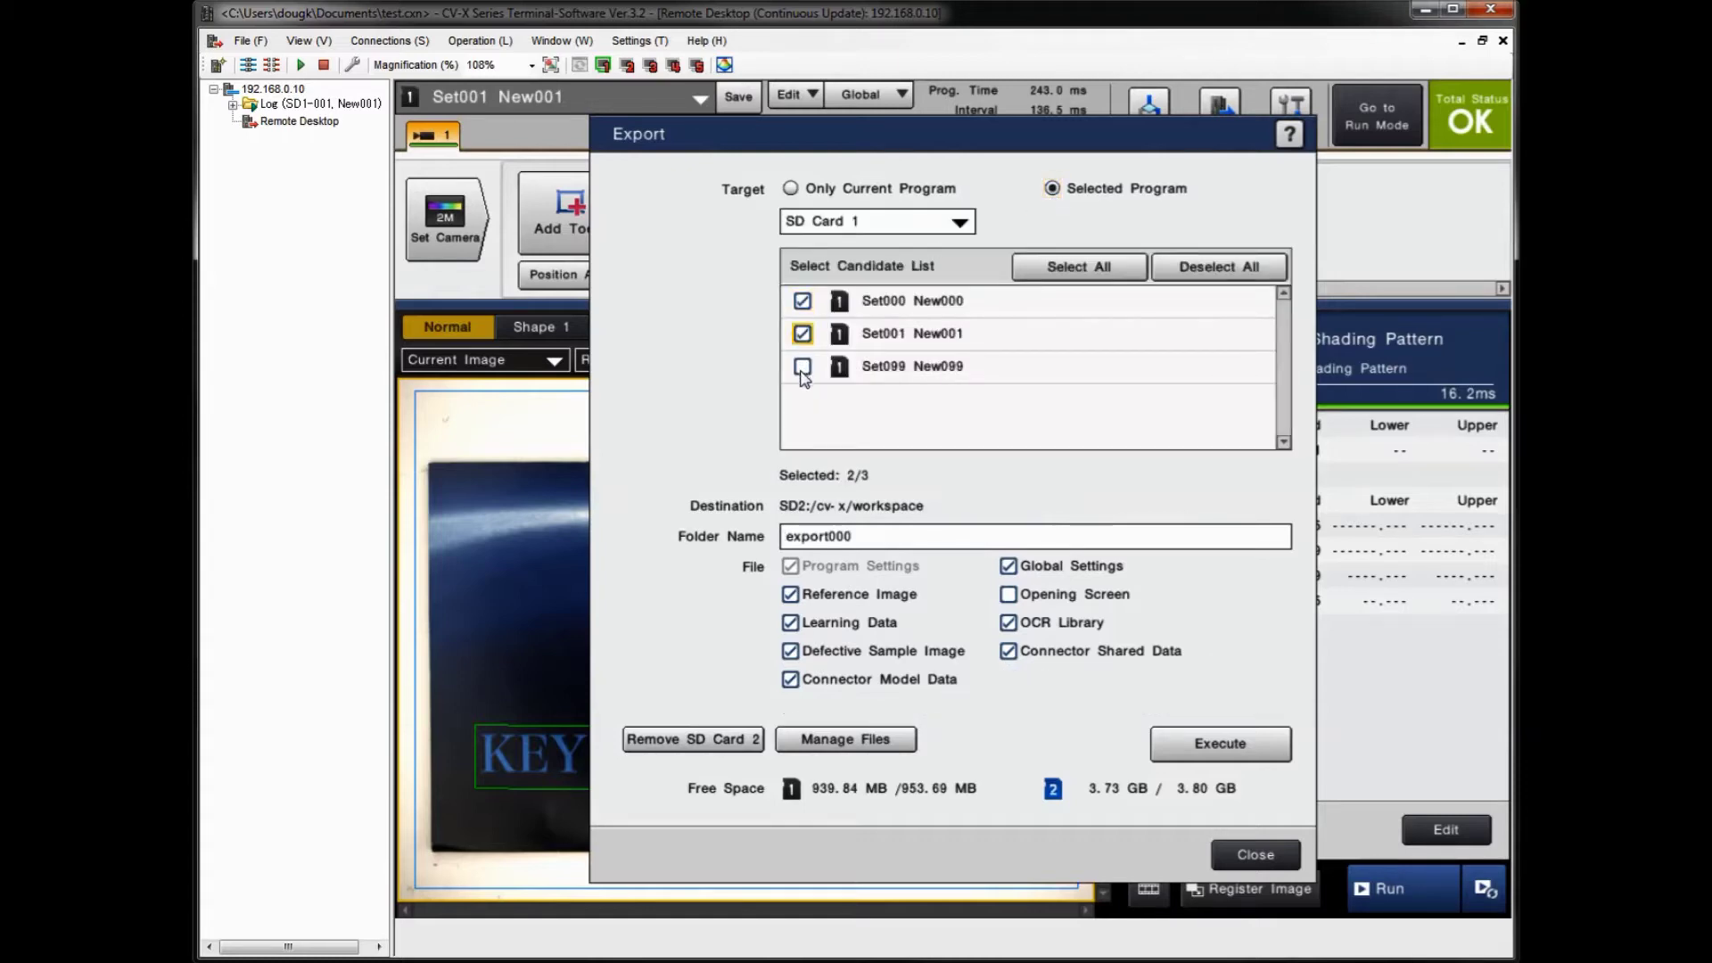
pyautogui.click(802, 367)
pyautogui.click(790, 189)
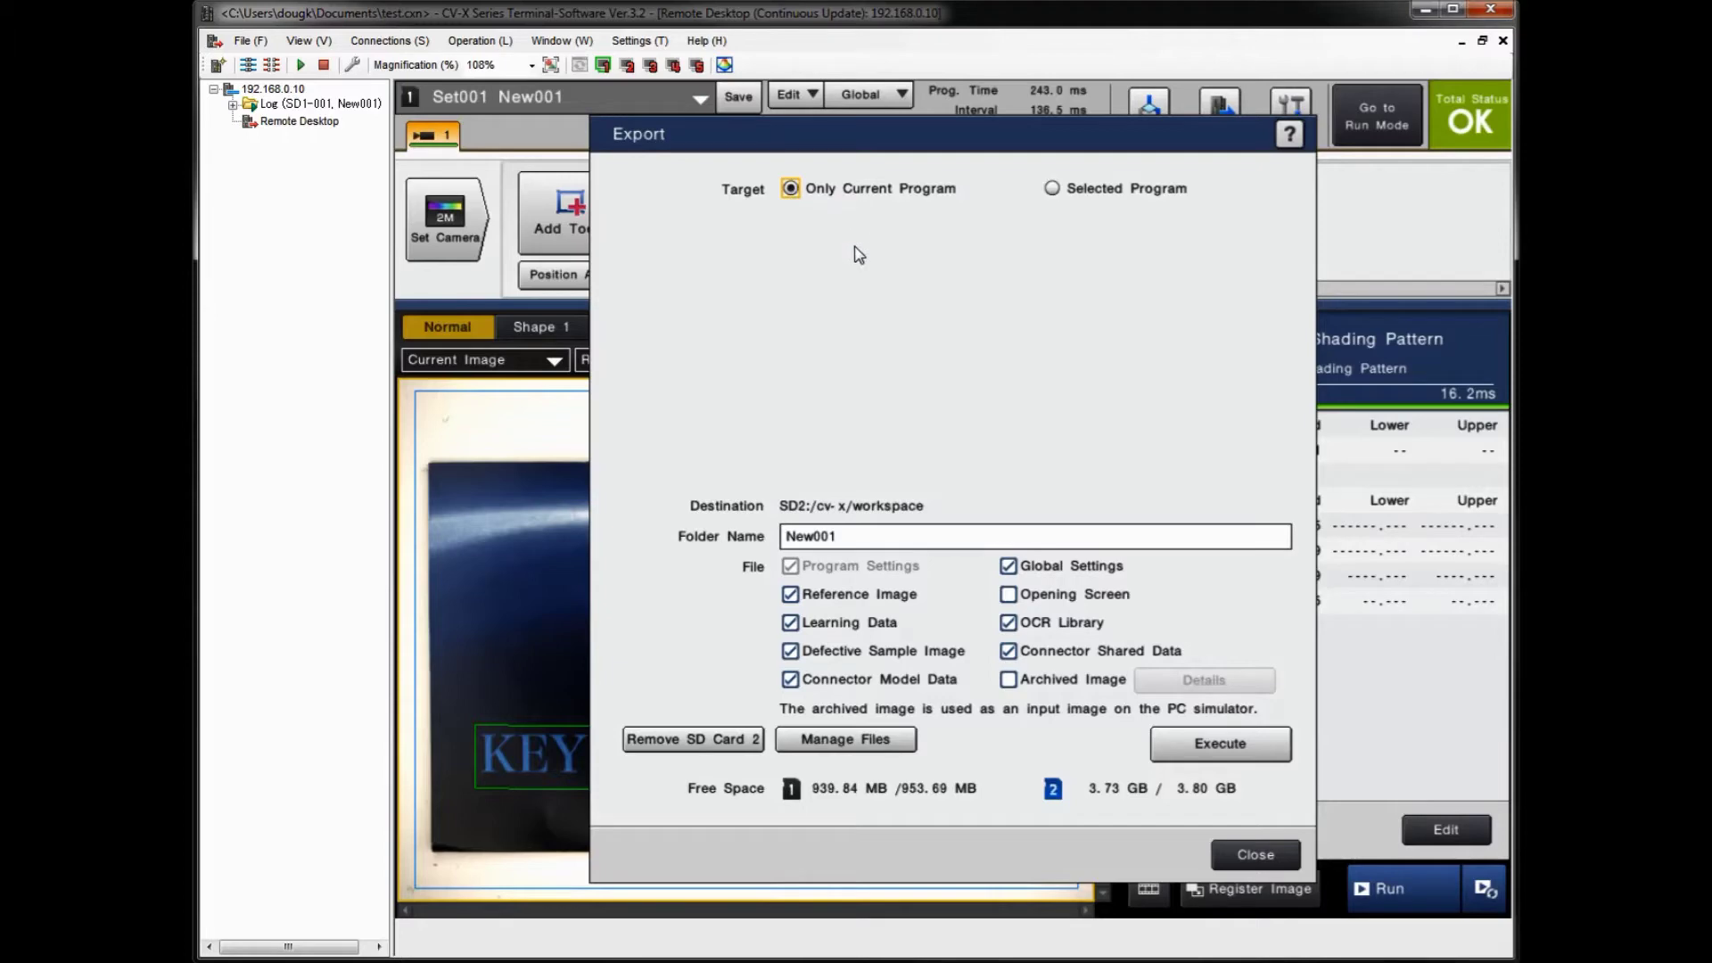
pyautogui.click(835, 538)
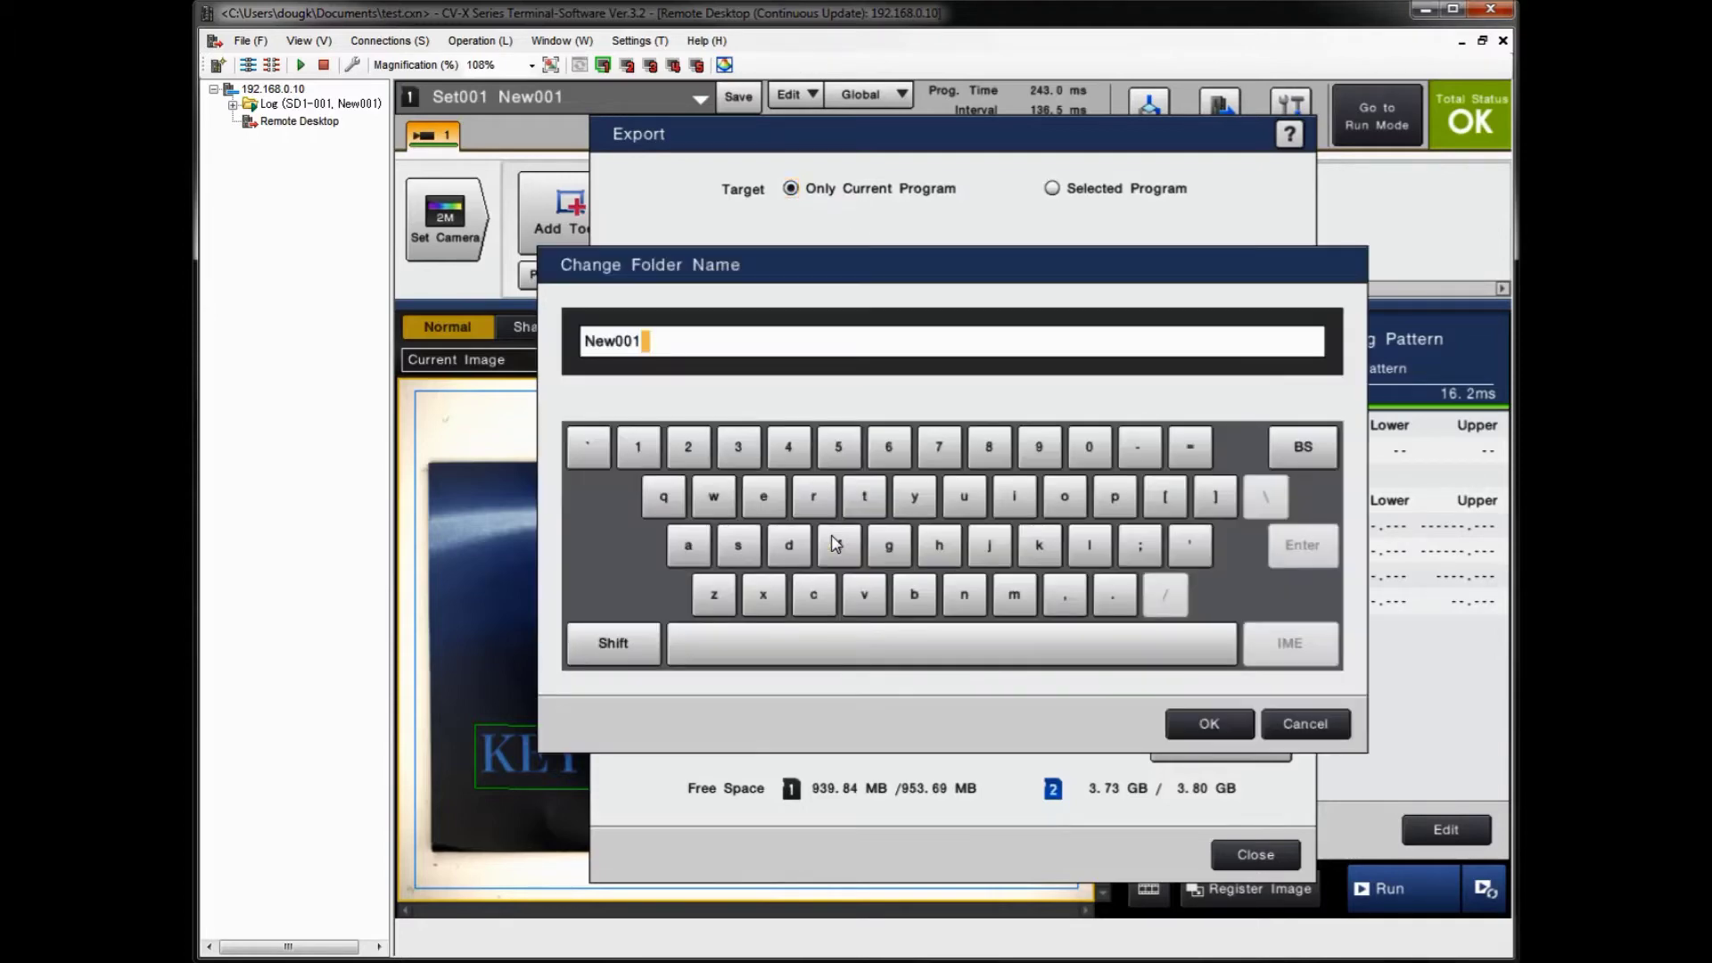
# Step: Rename the export folder from New001 to test and tick Archived Image
pyautogui.click(1308, 447)
pyautogui.click(1308, 447)
pyautogui.click(1308, 447)
pyautogui.click(1308, 446)
pyautogui.click(1308, 447)
pyautogui.click(1308, 447)
pyautogui.click(862, 497)
pyautogui.click(764, 497)
pyautogui.click(739, 545)
pyautogui.click(864, 496)
pyautogui.click(1209, 723)
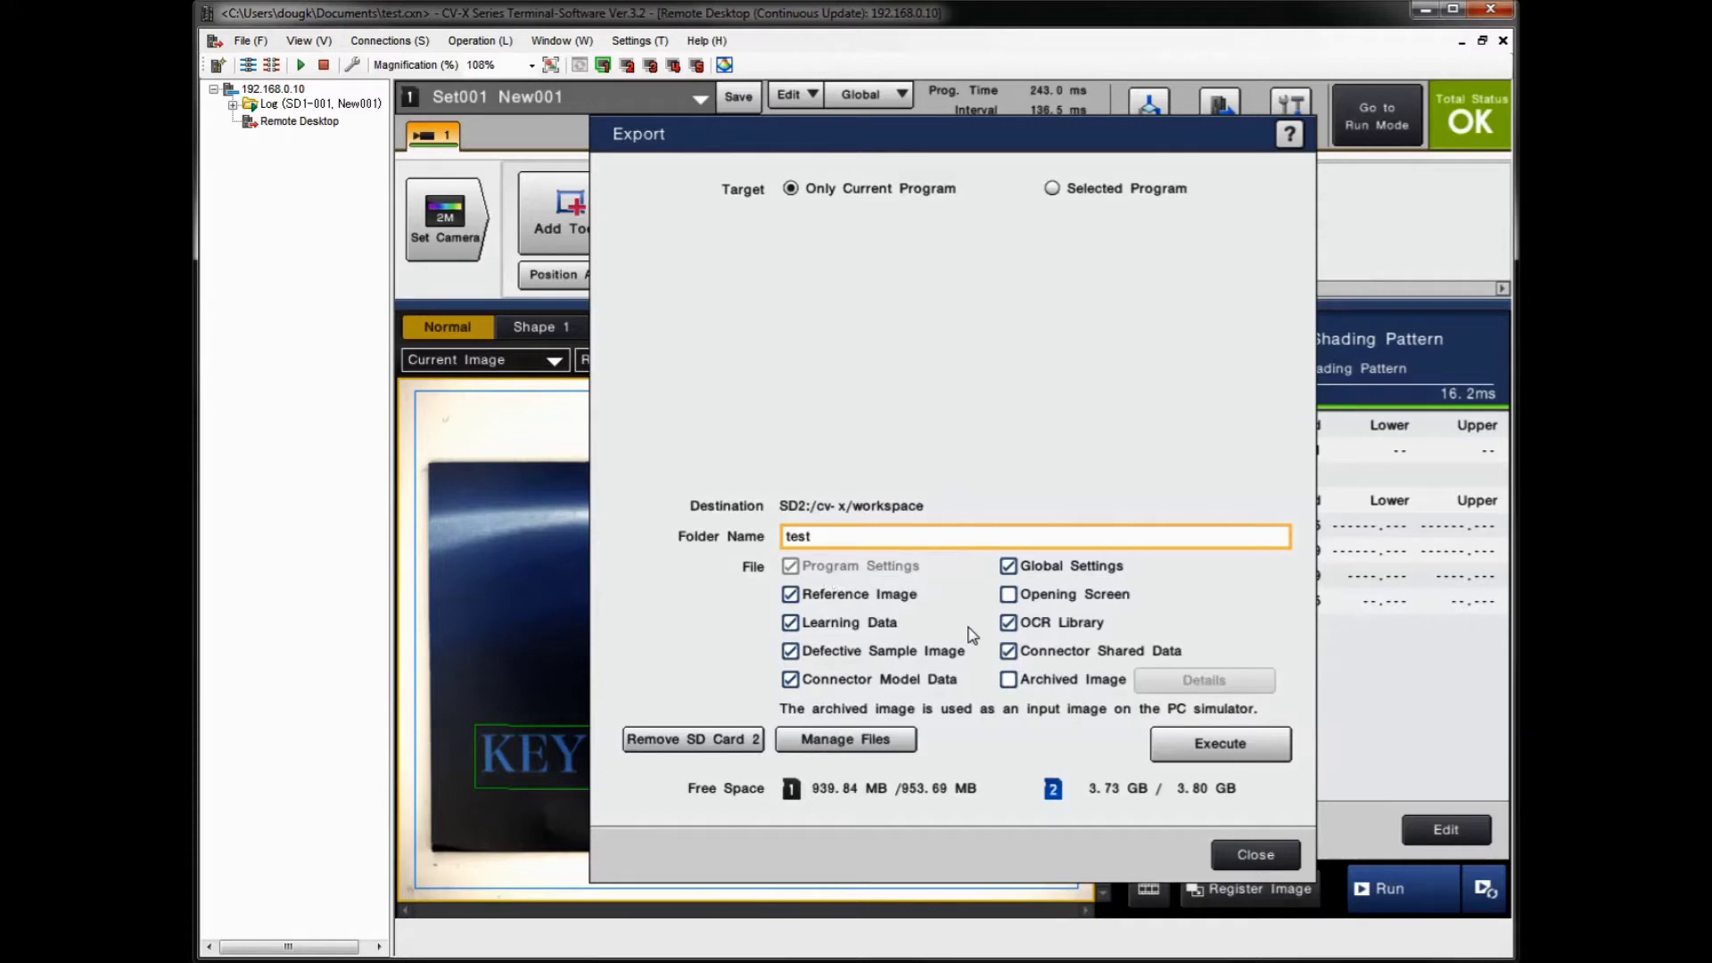
pyautogui.click(1009, 681)
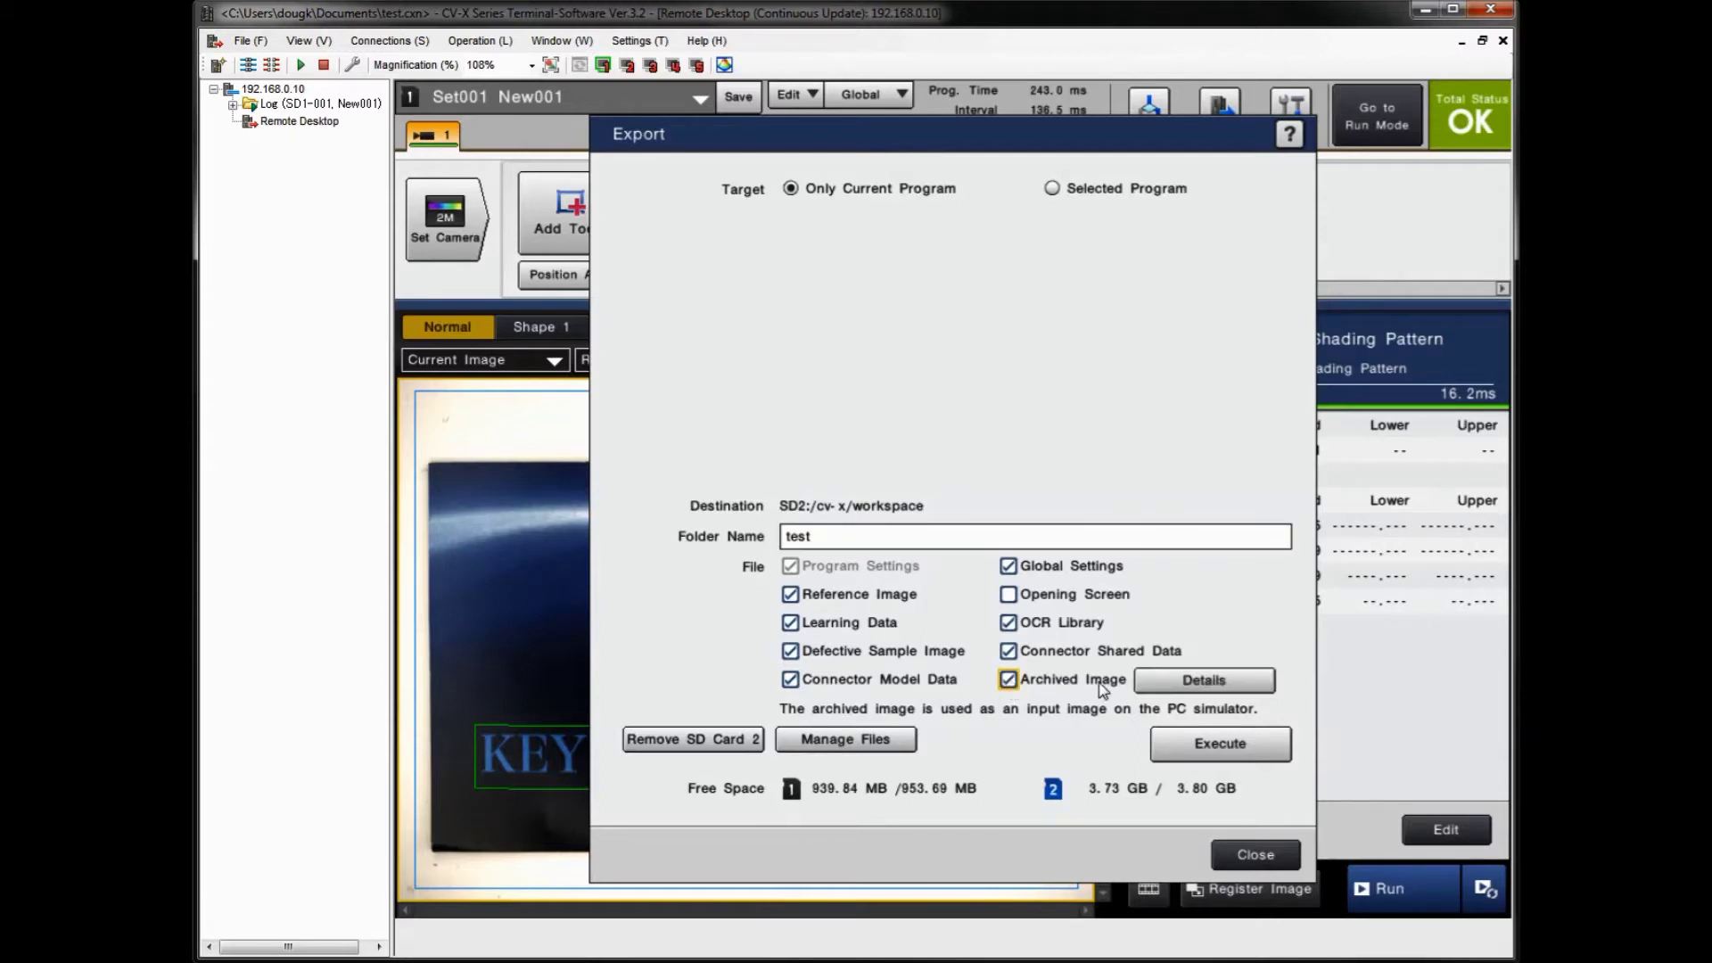
# Step: Keep archived image Count at Latest and export the current program to SD2 folder test
pyautogui.click(1157, 688)
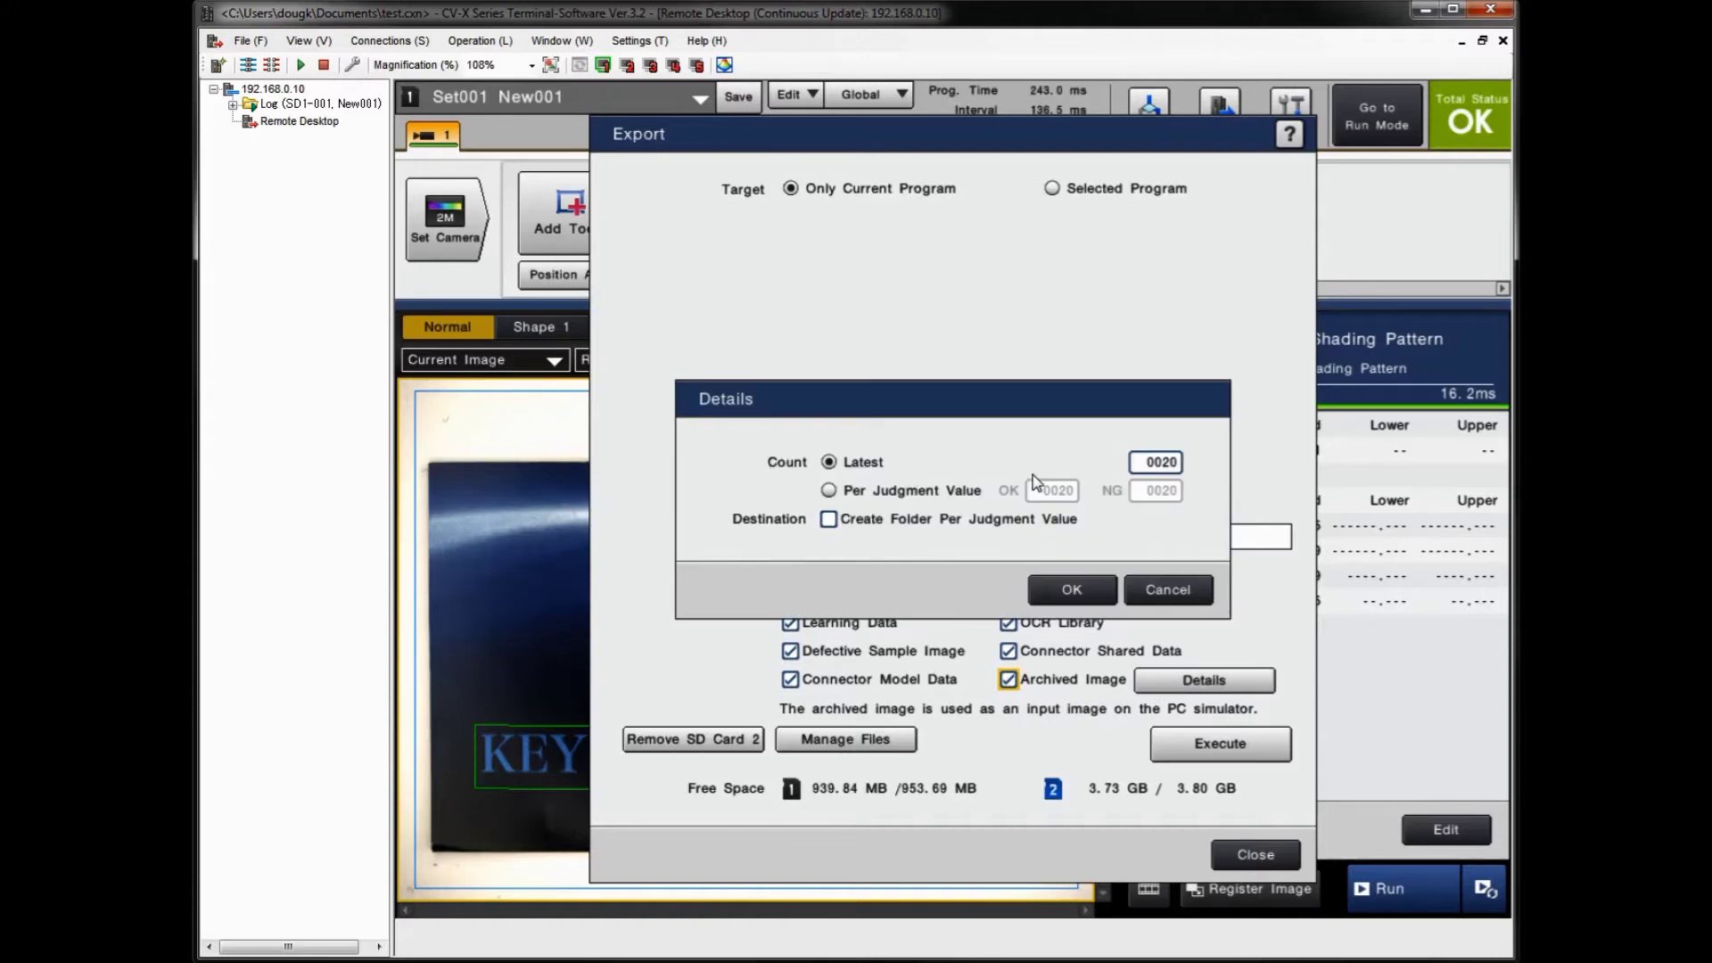
pyautogui.click(829, 491)
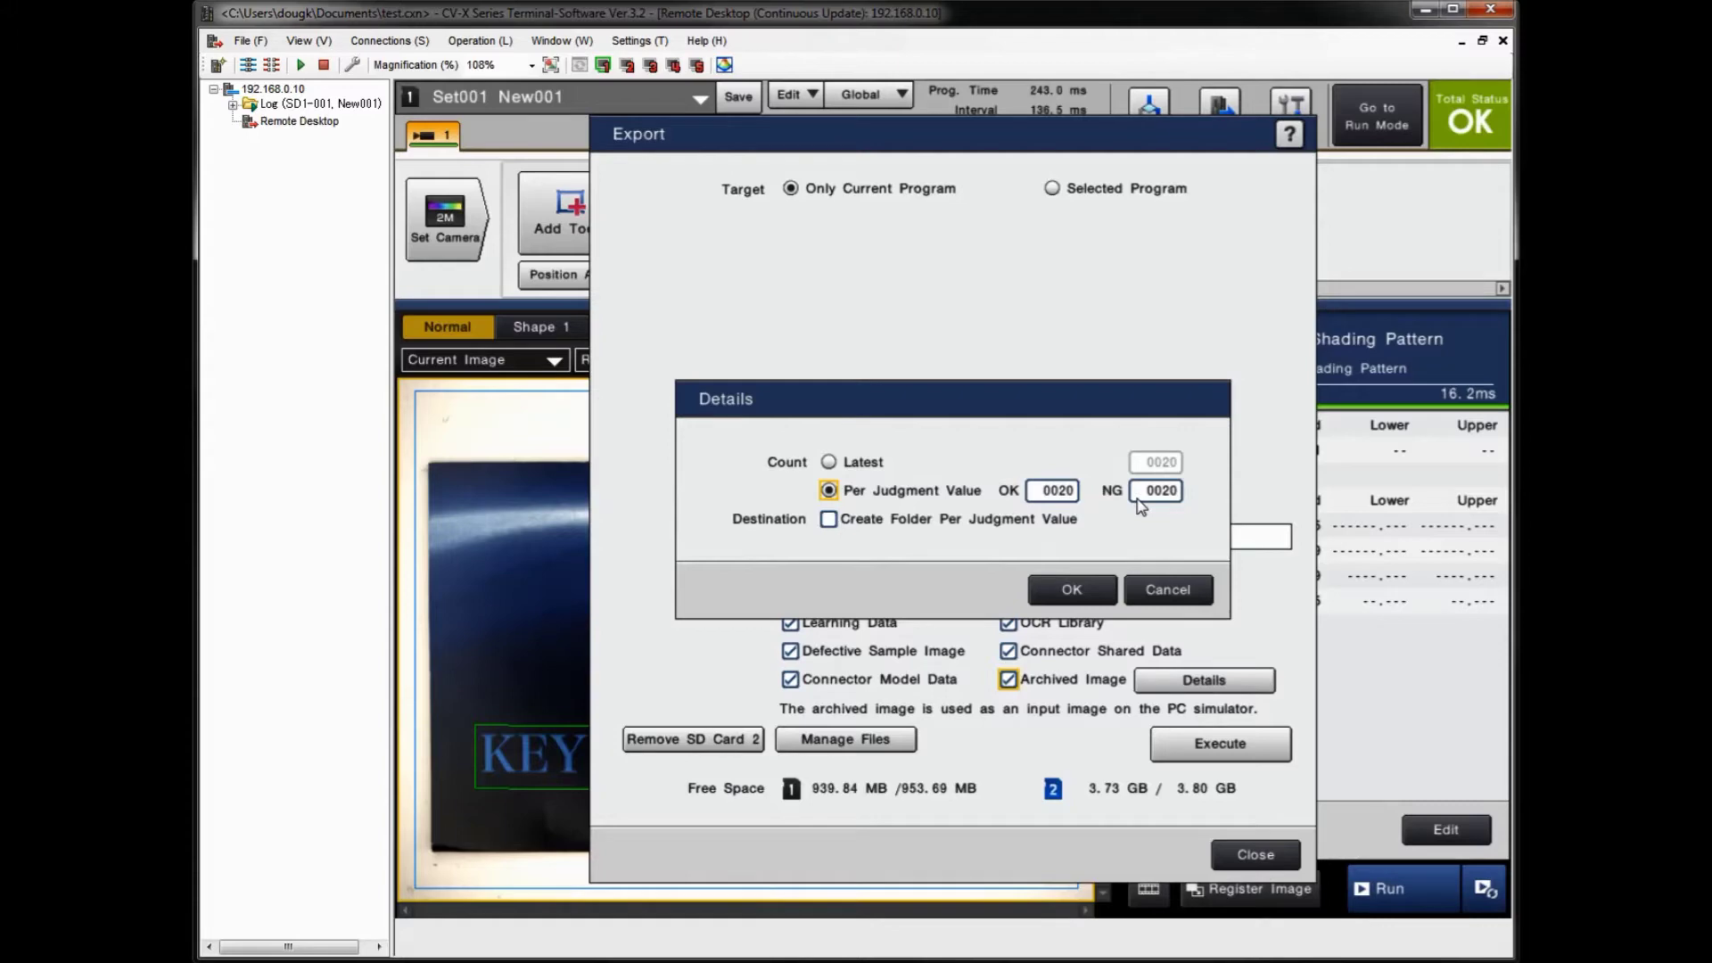
pyautogui.click(829, 520)
pyautogui.click(828, 461)
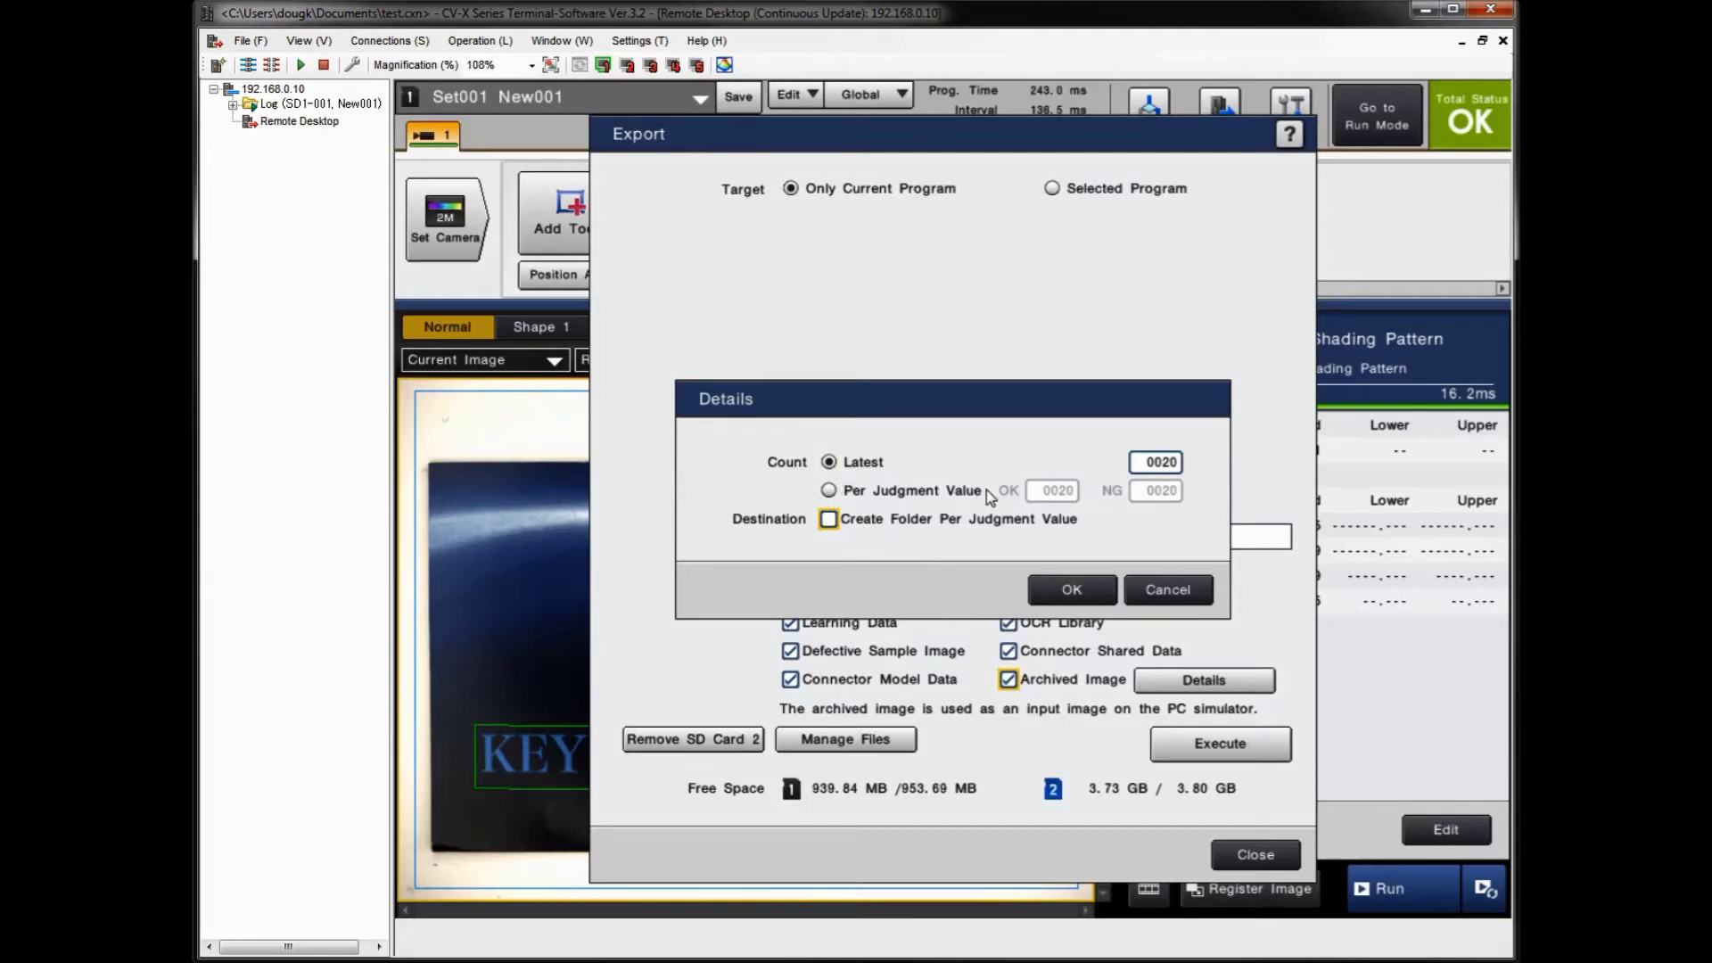
pyautogui.click(1068, 596)
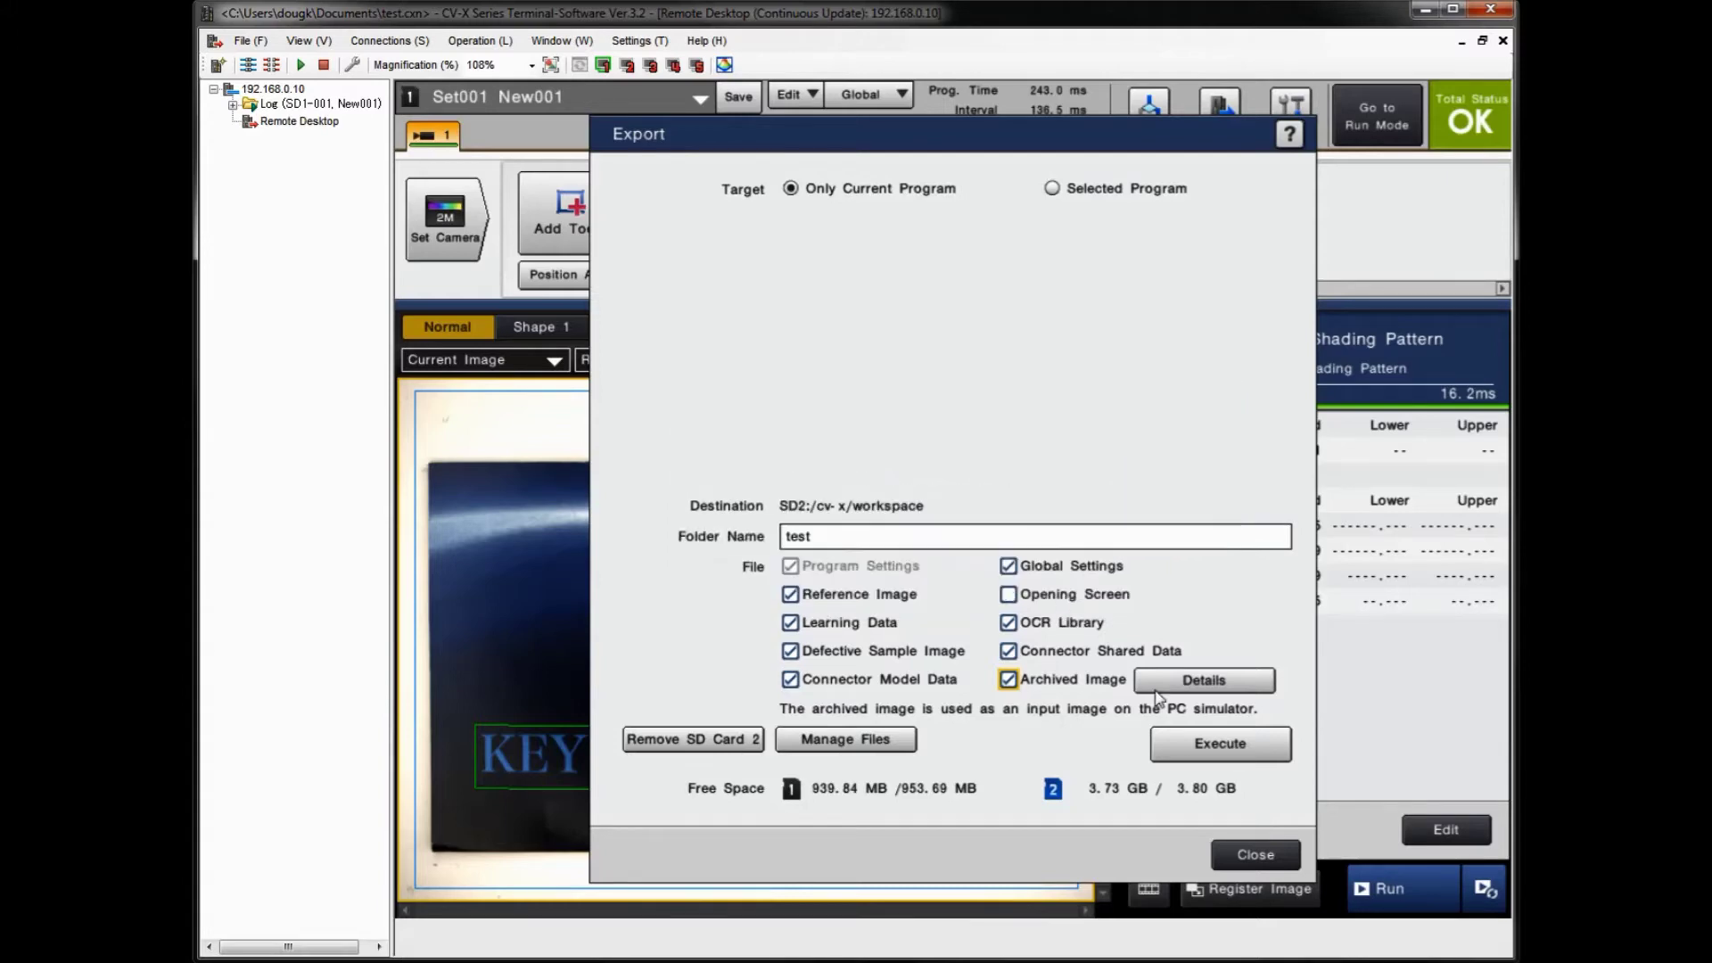
pyautogui.click(1210, 755)
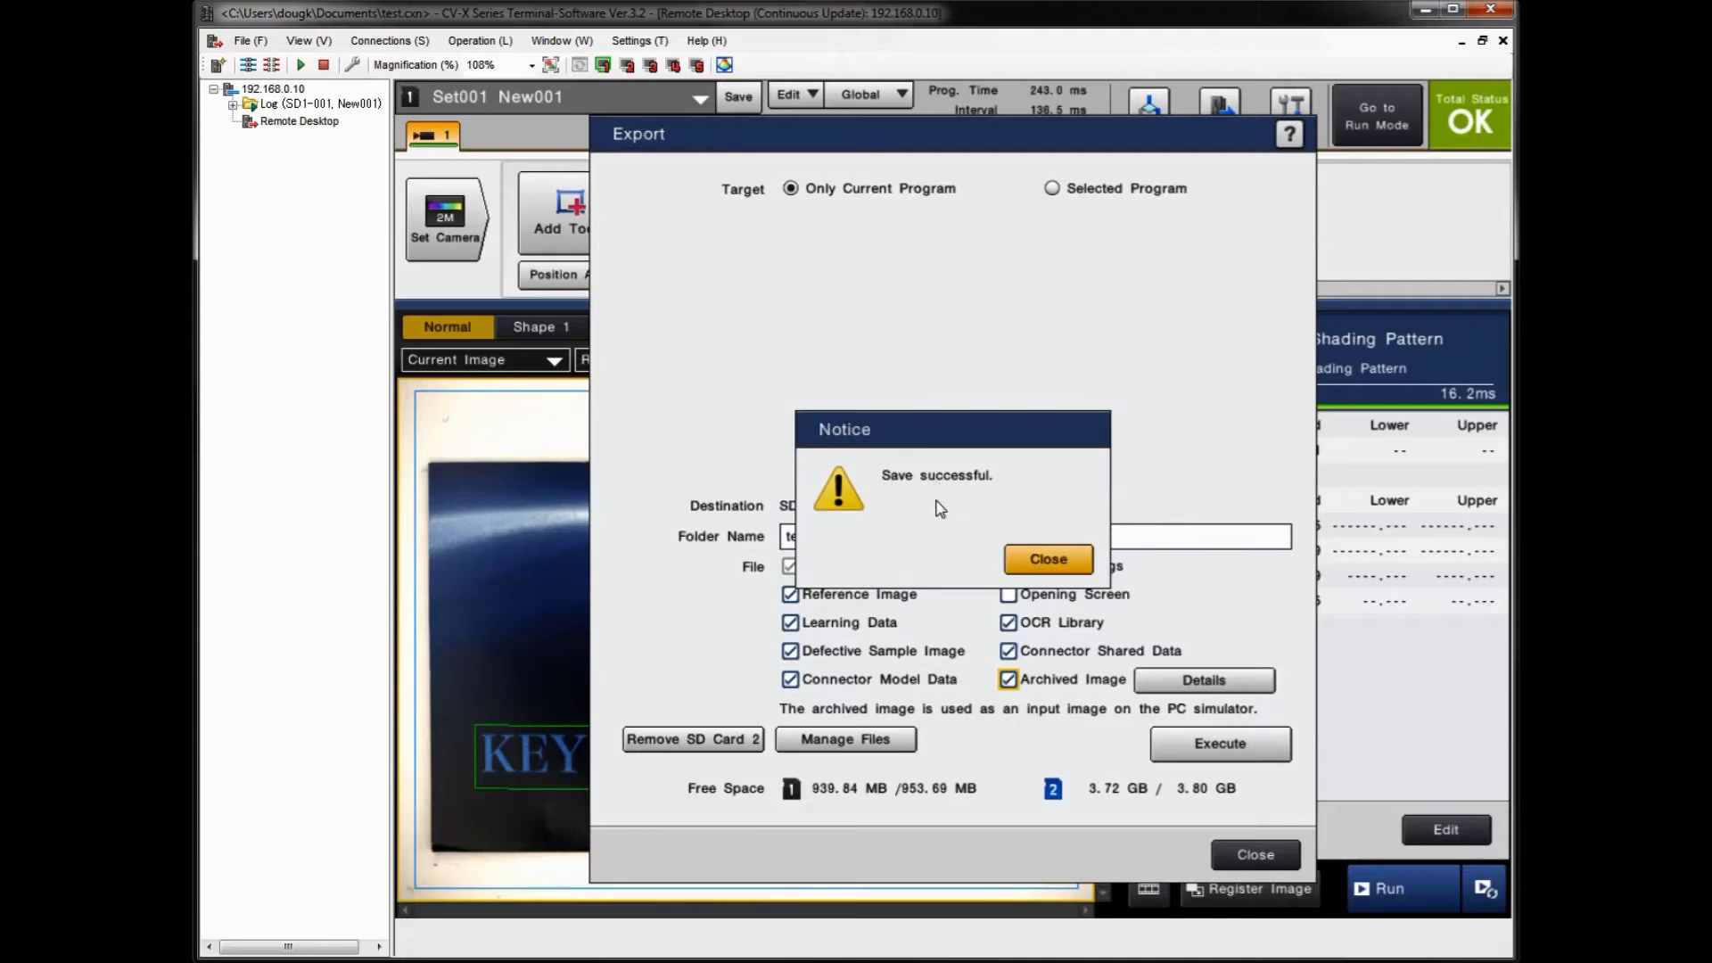
pyautogui.click(1040, 562)
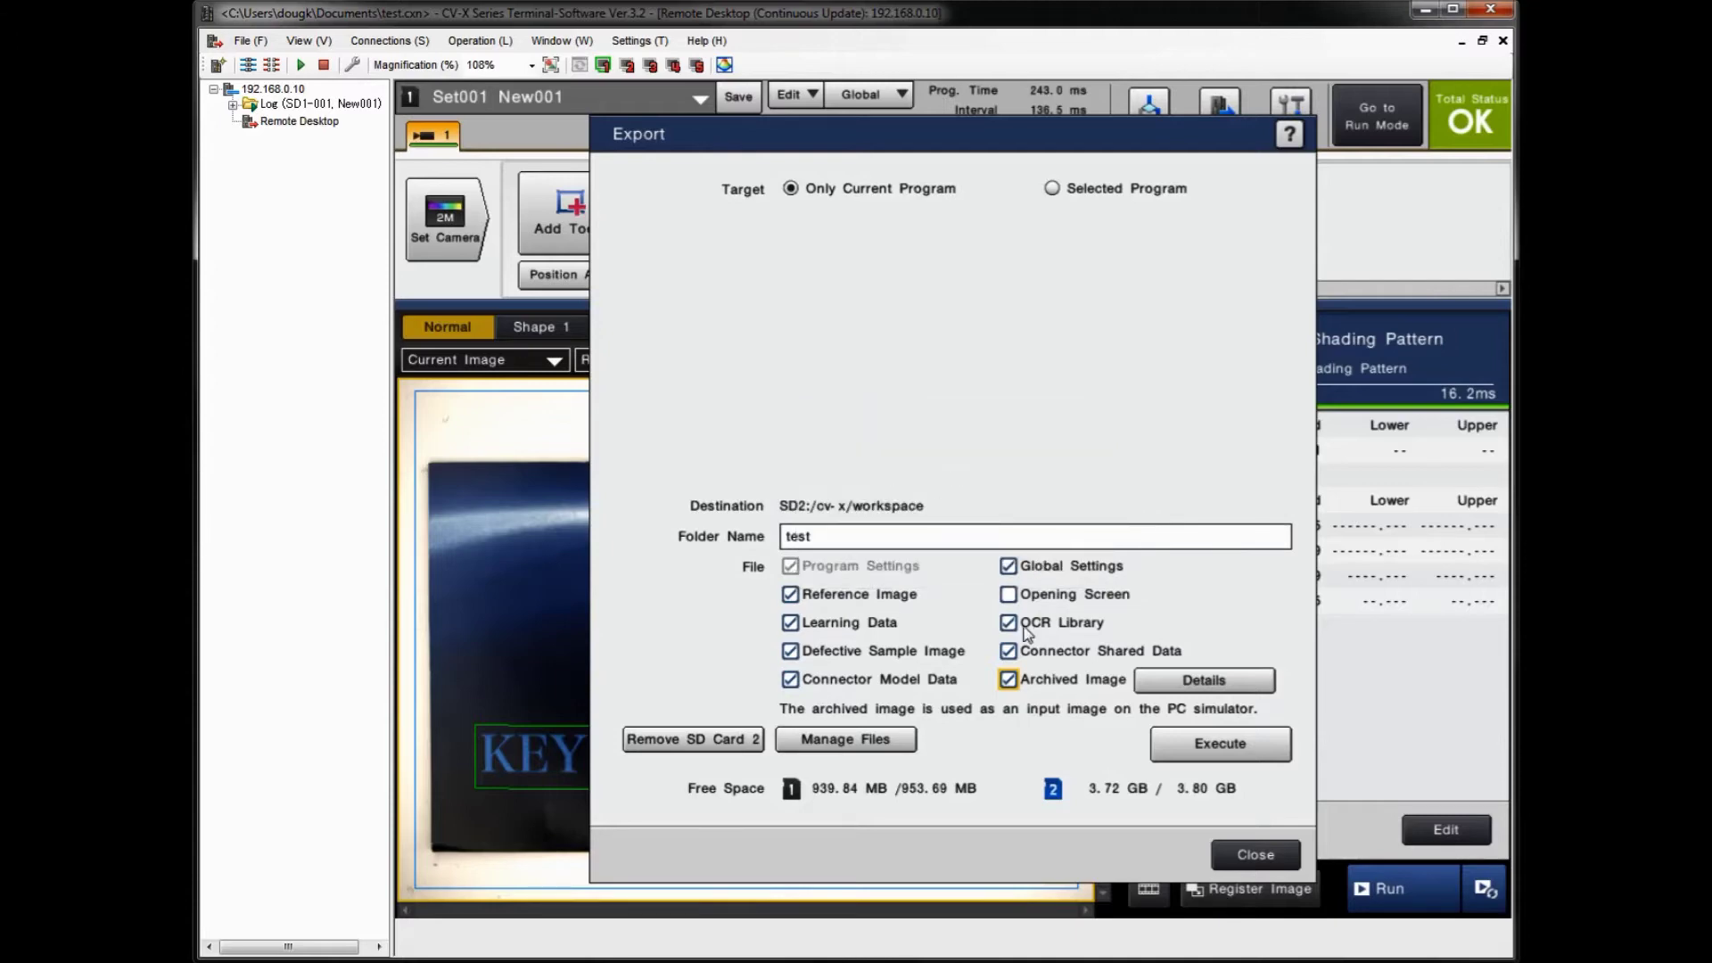
# Step: Close the Export dialog and turn off SD Card 2 for safe removal via Utility
pyautogui.click(1245, 854)
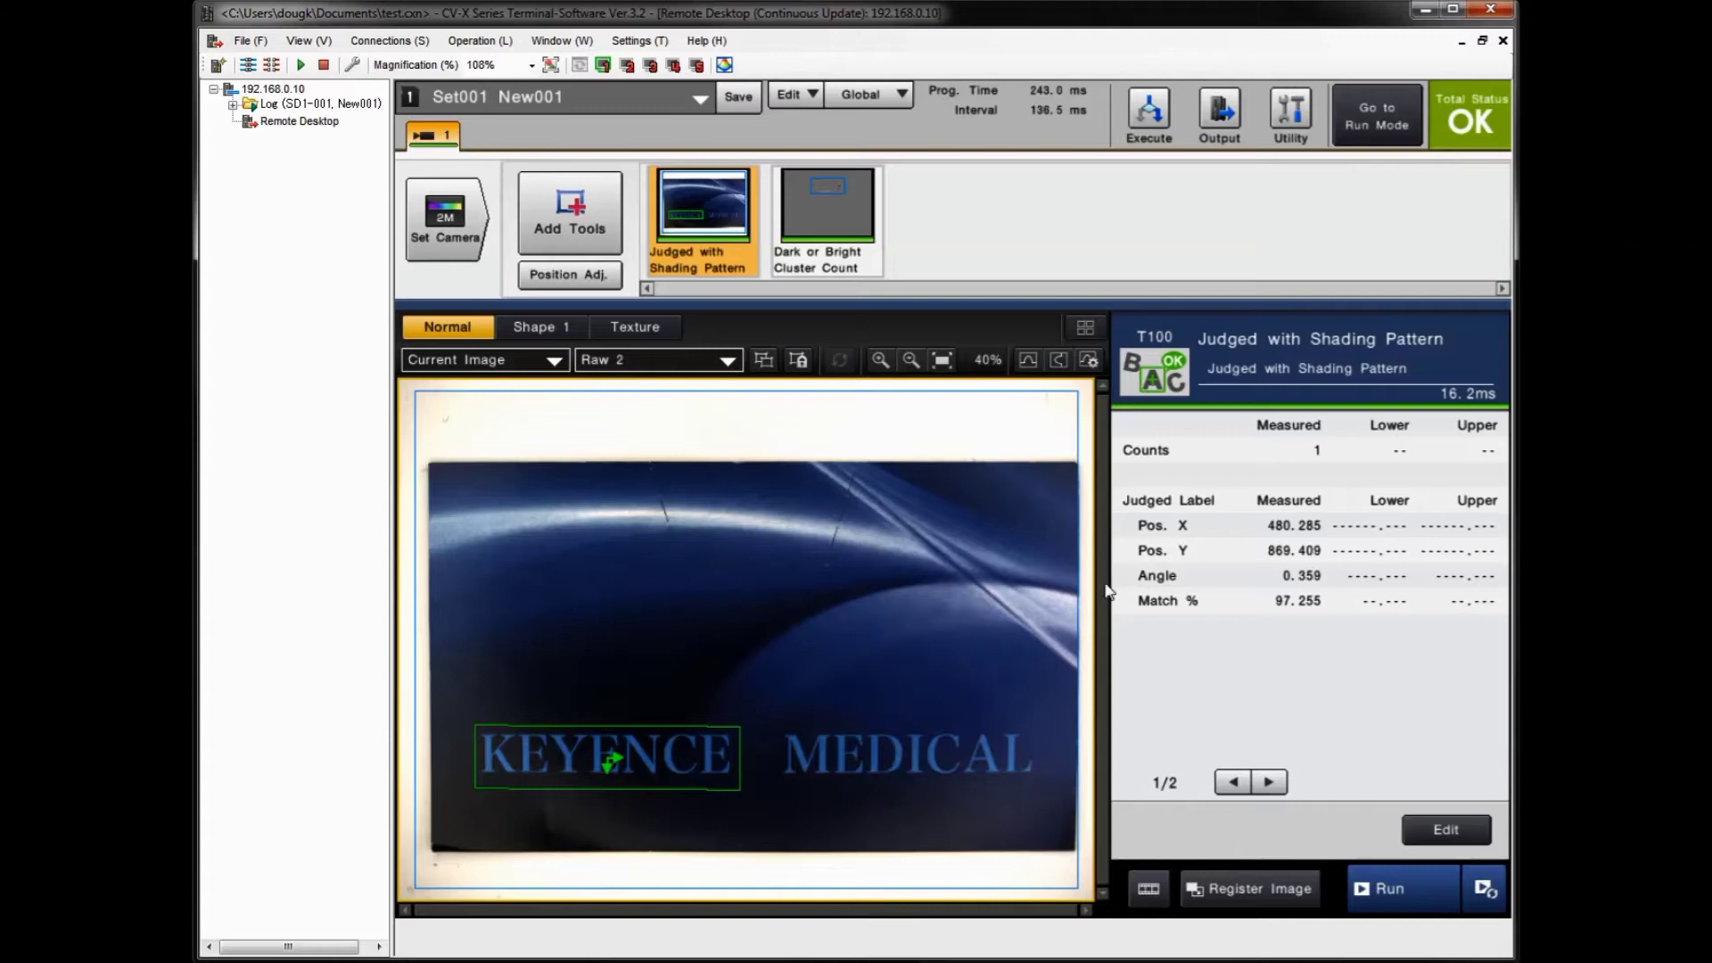
pyautogui.click(1292, 116)
pyautogui.click(974, 784)
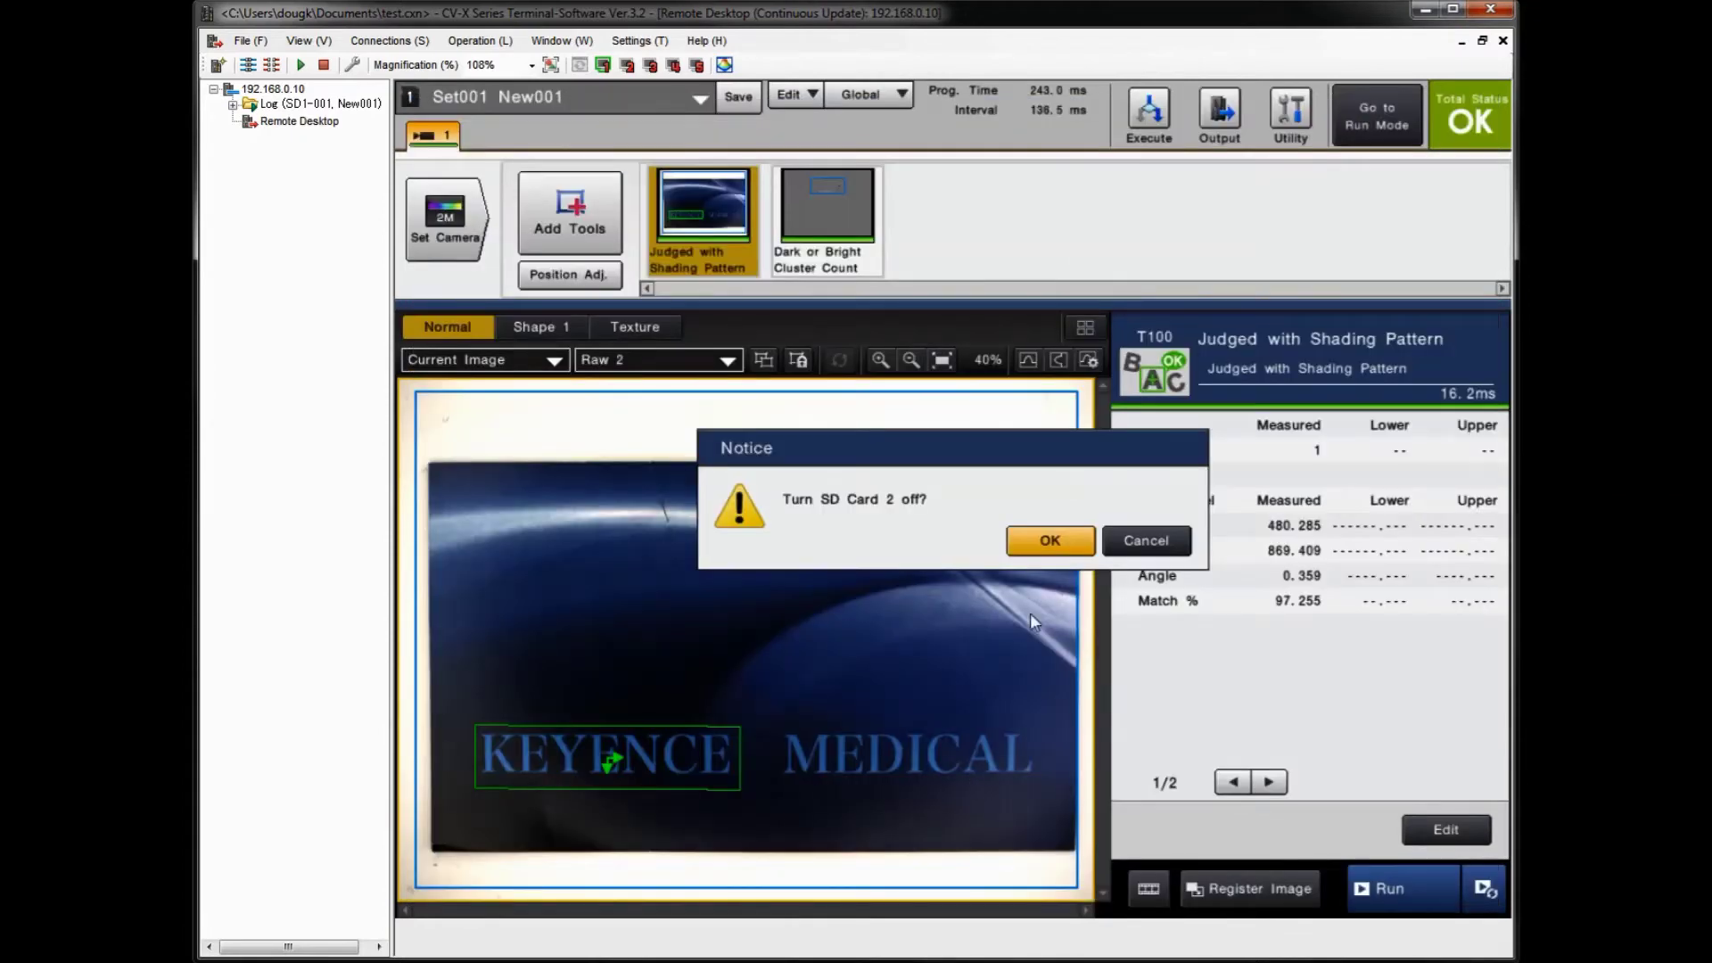
pyautogui.click(1042, 553)
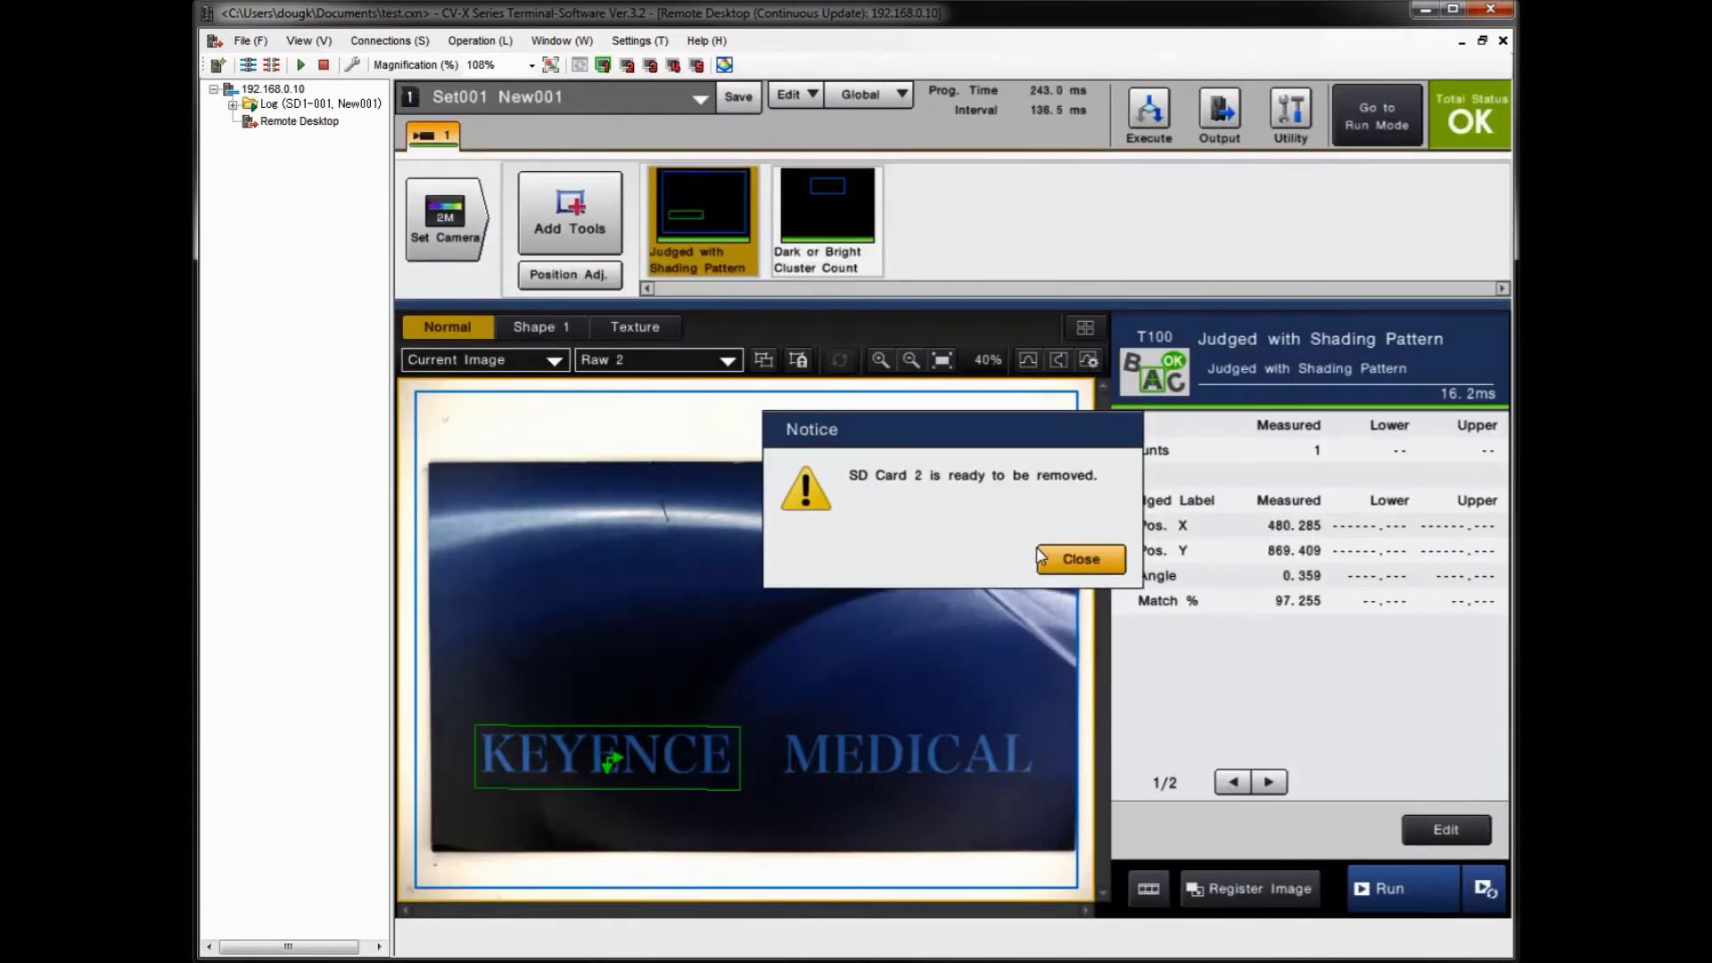
pyautogui.click(1068, 565)
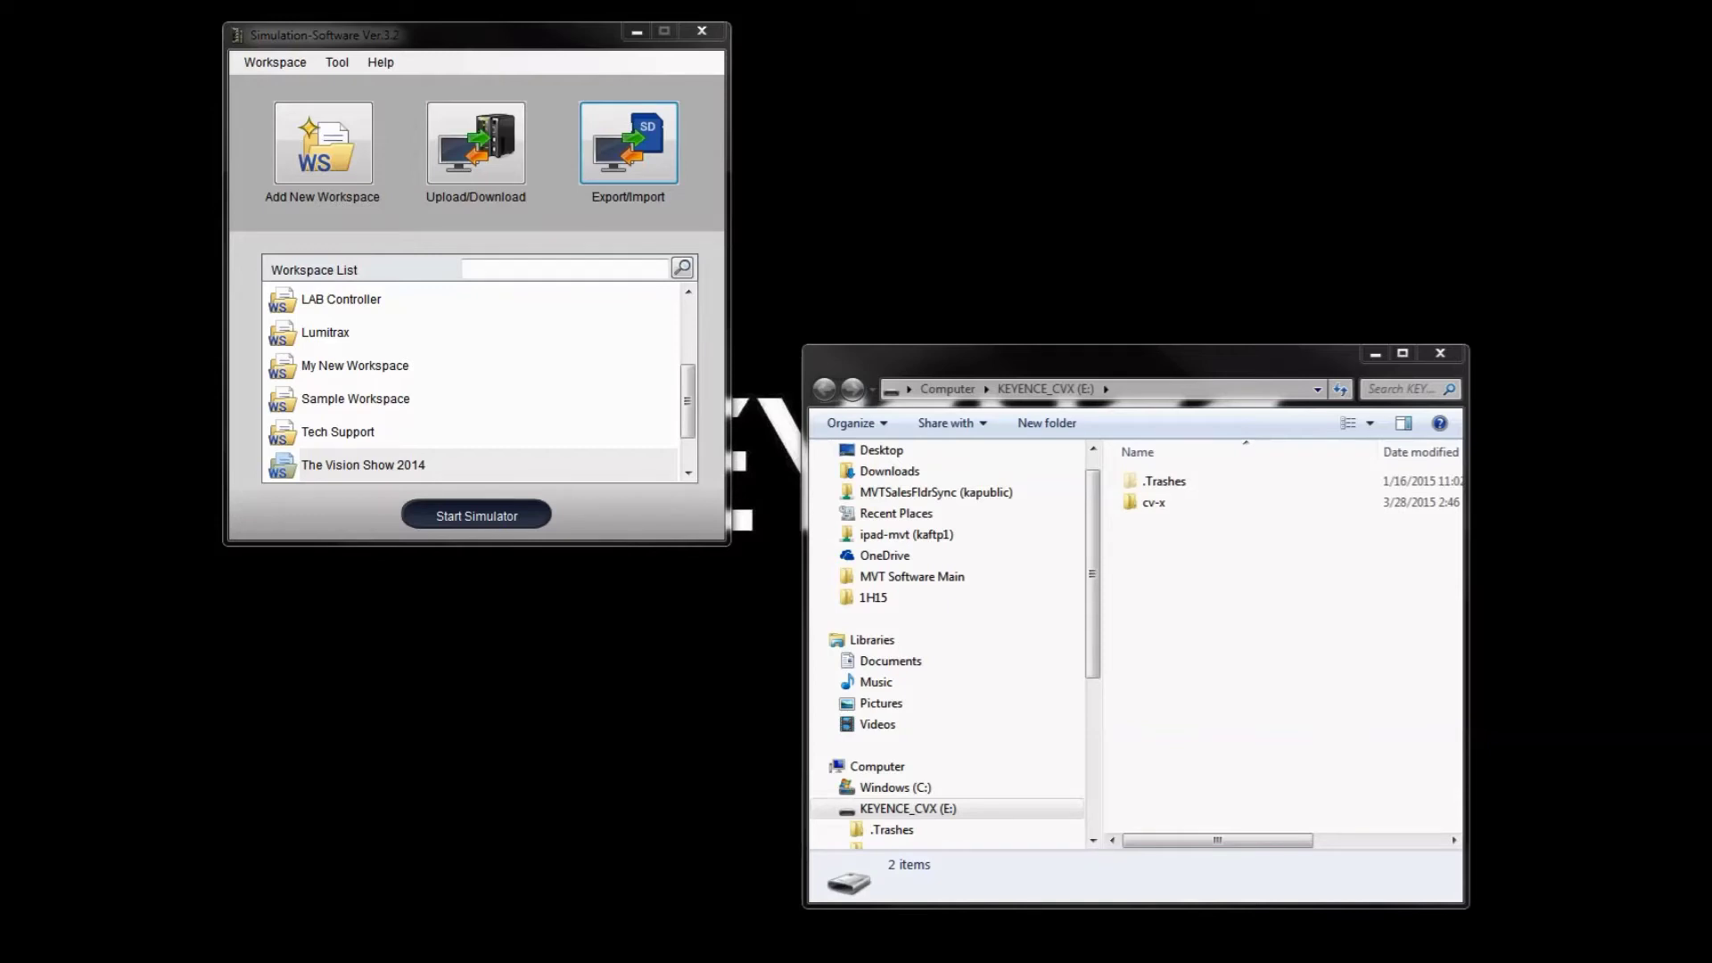
# Step: Browse E:\cv-x\workspace\test to confirm SD1 and workspace.xml, then close Explorer
pyautogui.moveTo(1146, 353); pyautogui.dragTo(1099, 51)
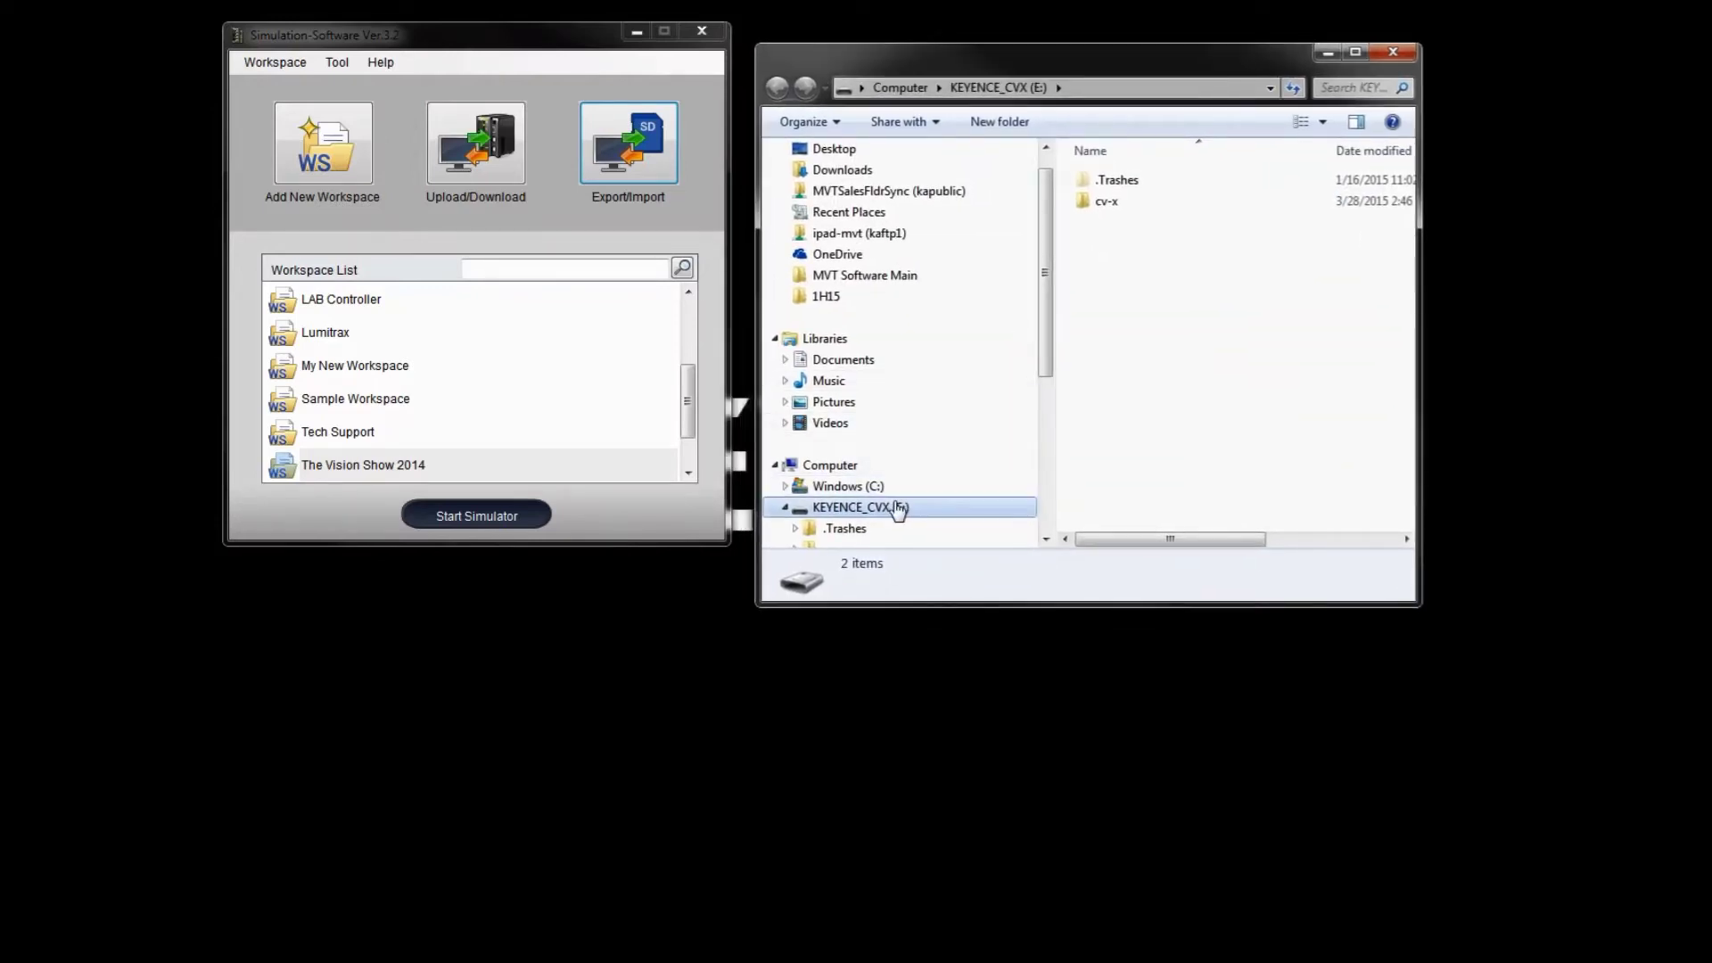
pyautogui.doubleClick(1107, 204)
pyautogui.doubleClick(1126, 189)
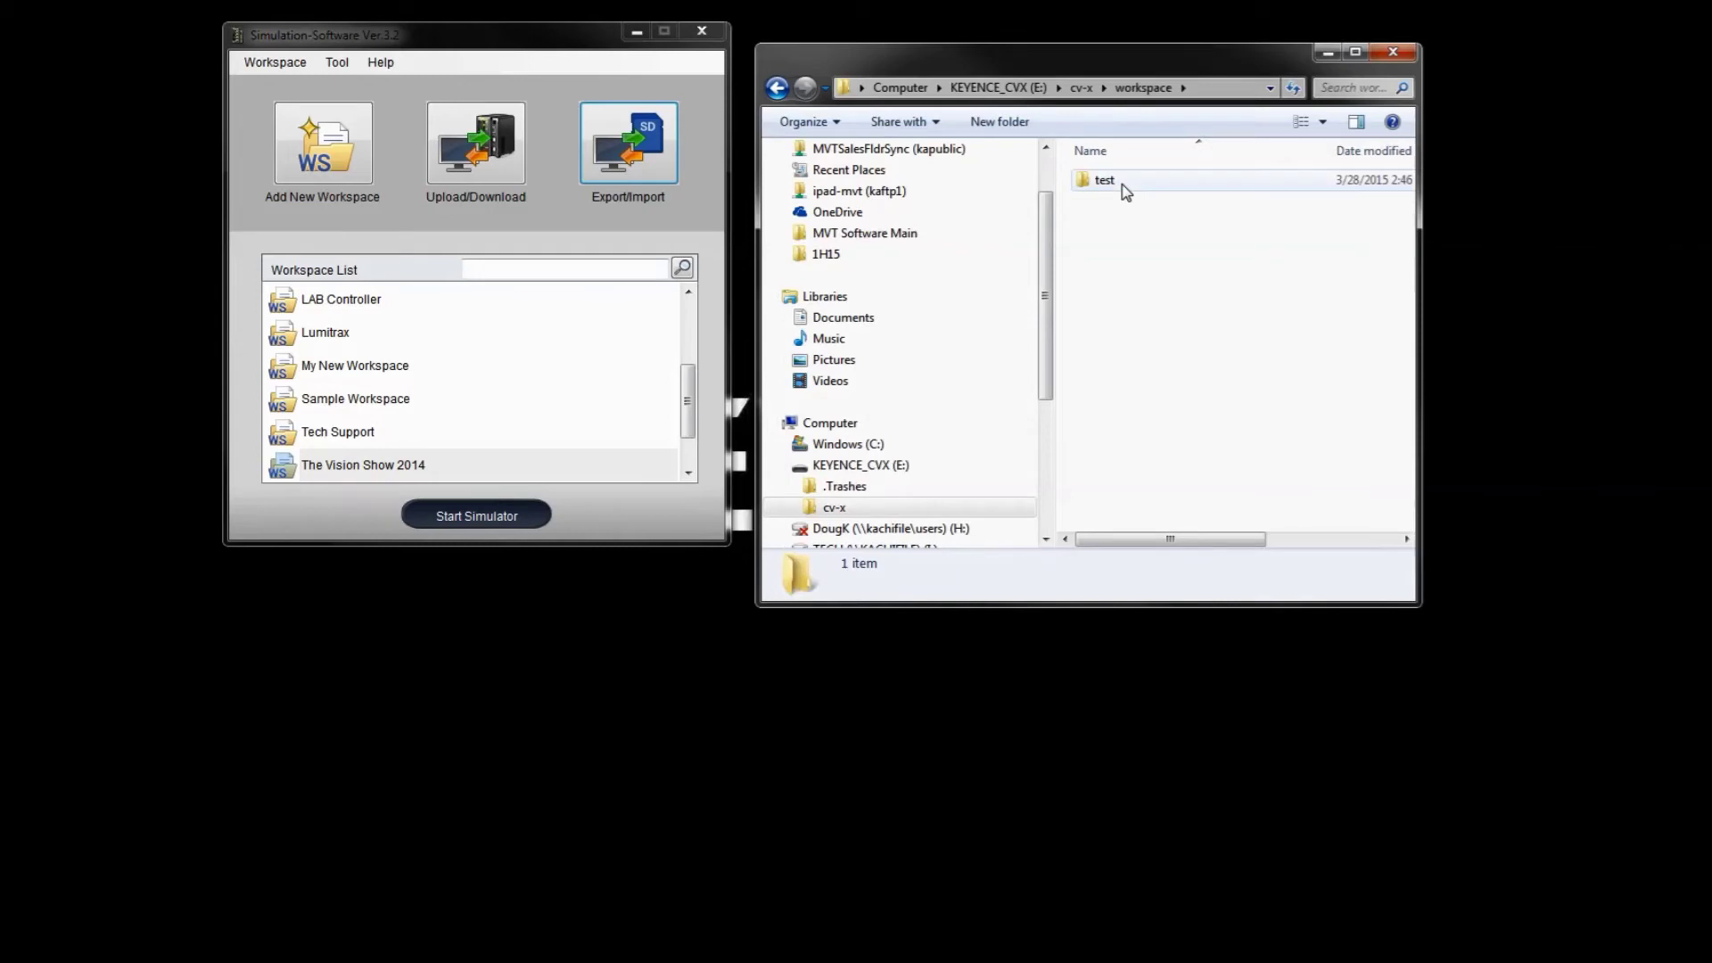
pyautogui.click(1110, 189)
pyautogui.doubleClick(1110, 185)
pyautogui.click(1113, 189)
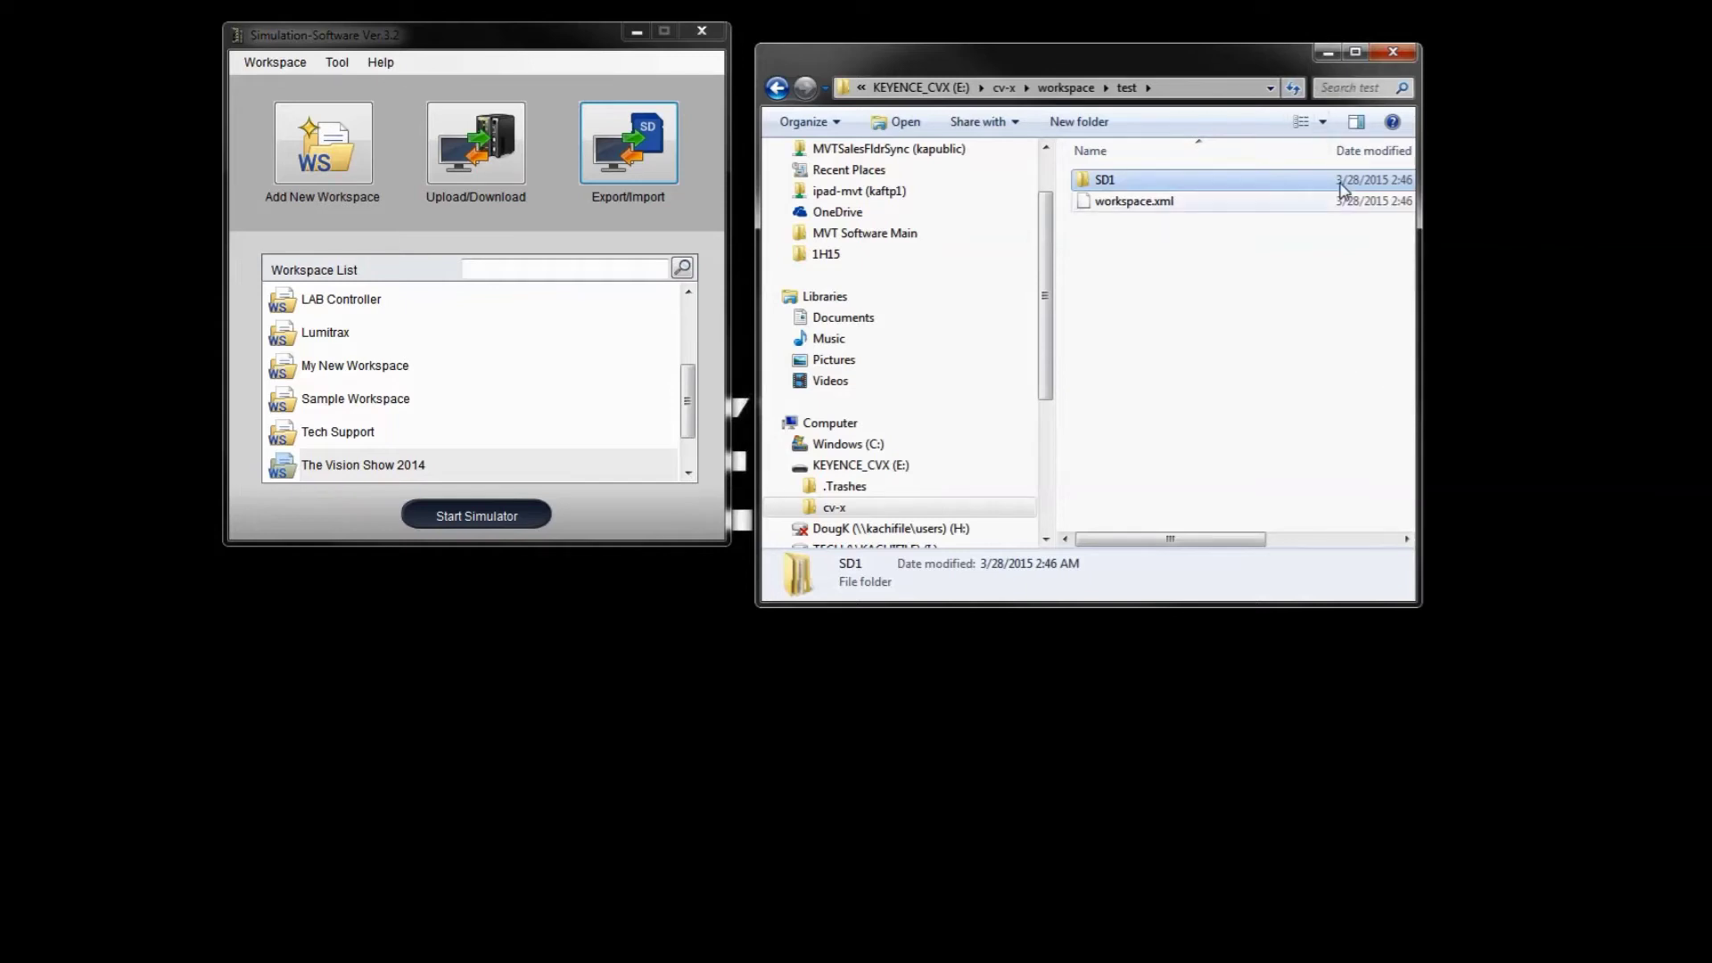
pyautogui.click(1389, 54)
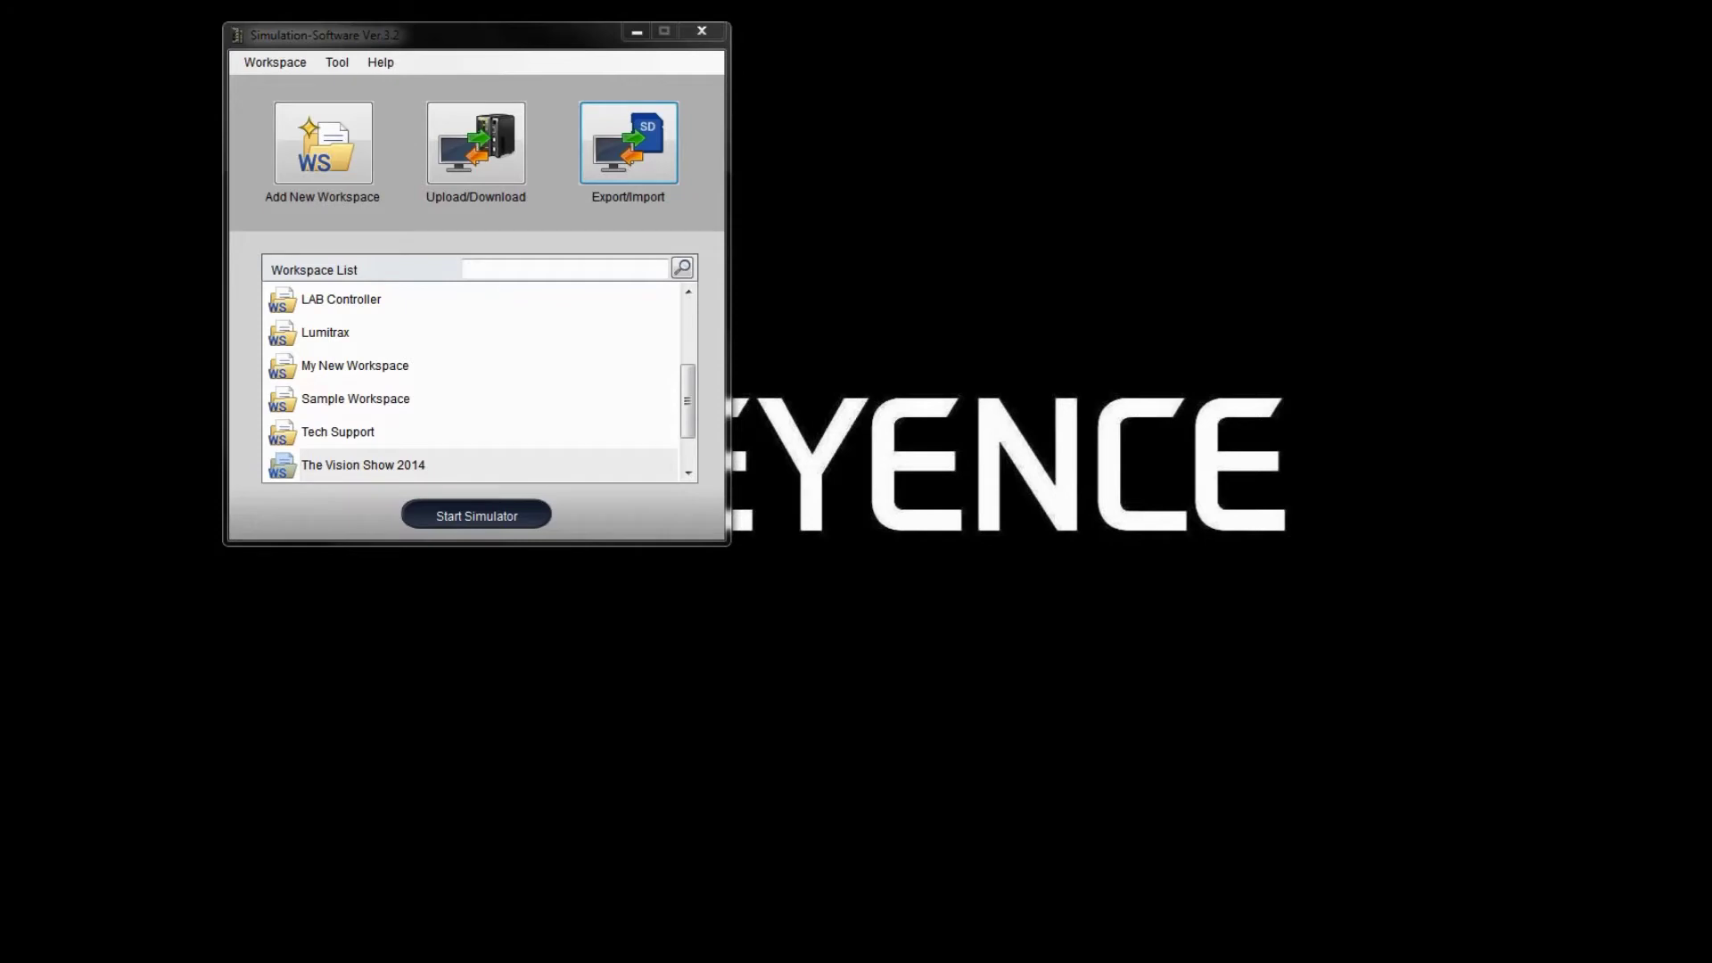
# Step: In Export/Import, choose the test workspace on E Drive as source and target (Adds New Workspace.)
pyautogui.click(629, 142)
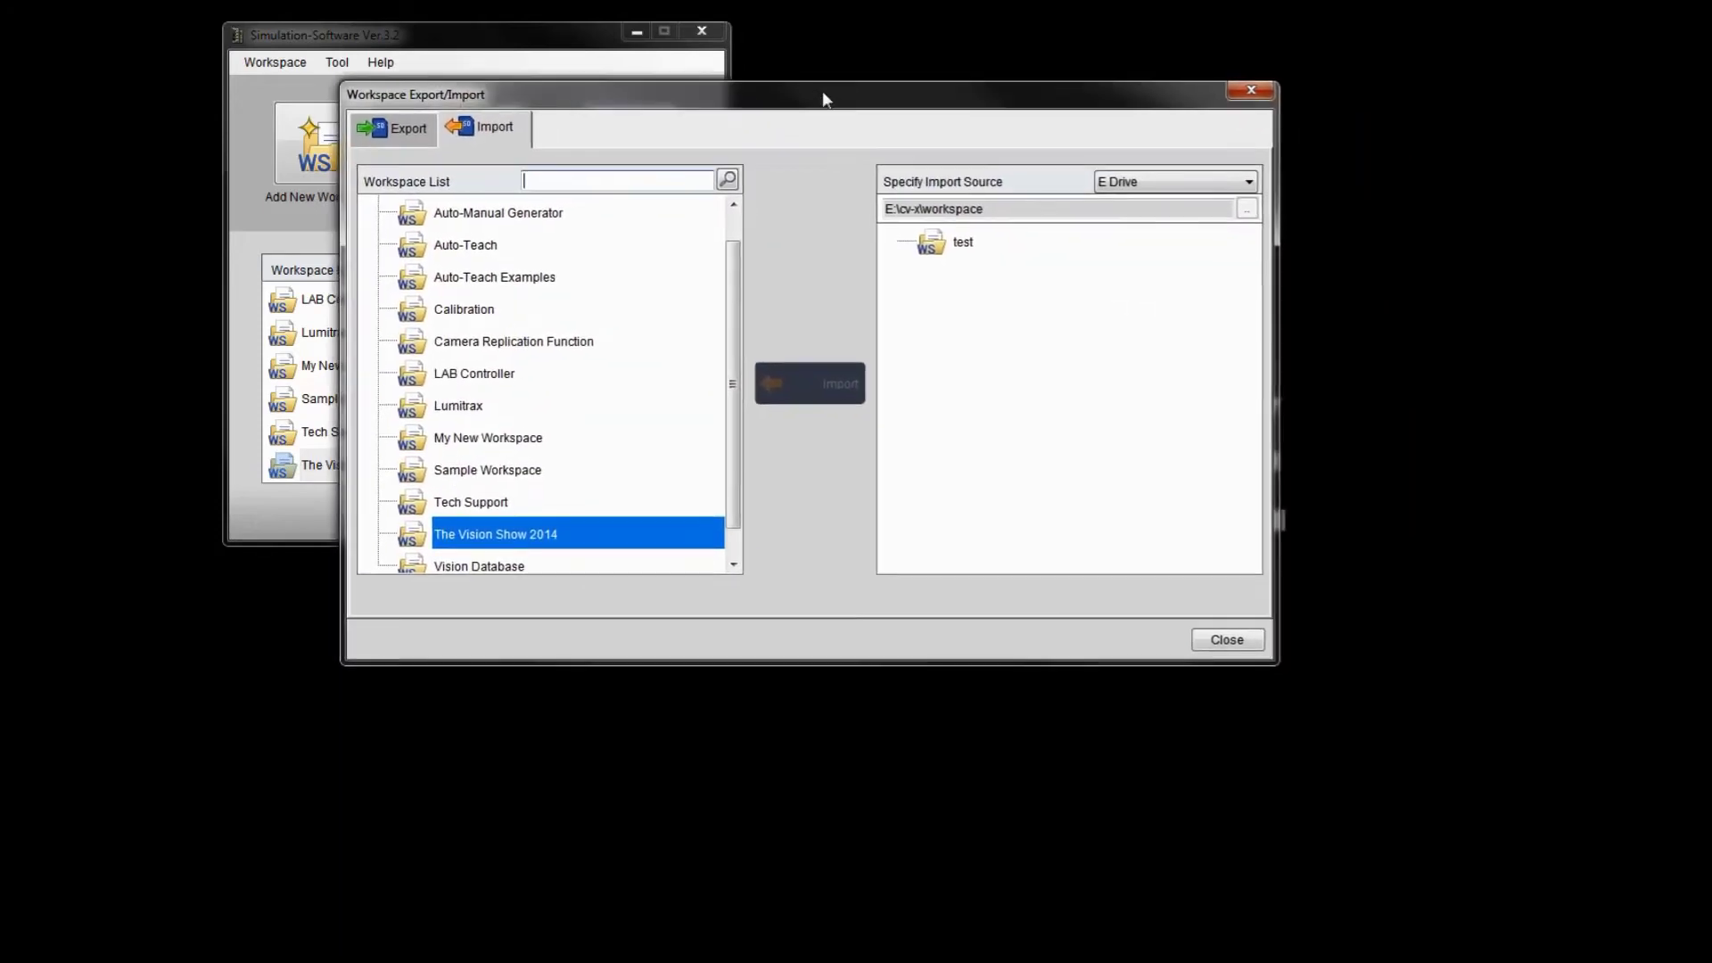
pyautogui.moveTo(838, 80); pyautogui.dragTo(894, 204)
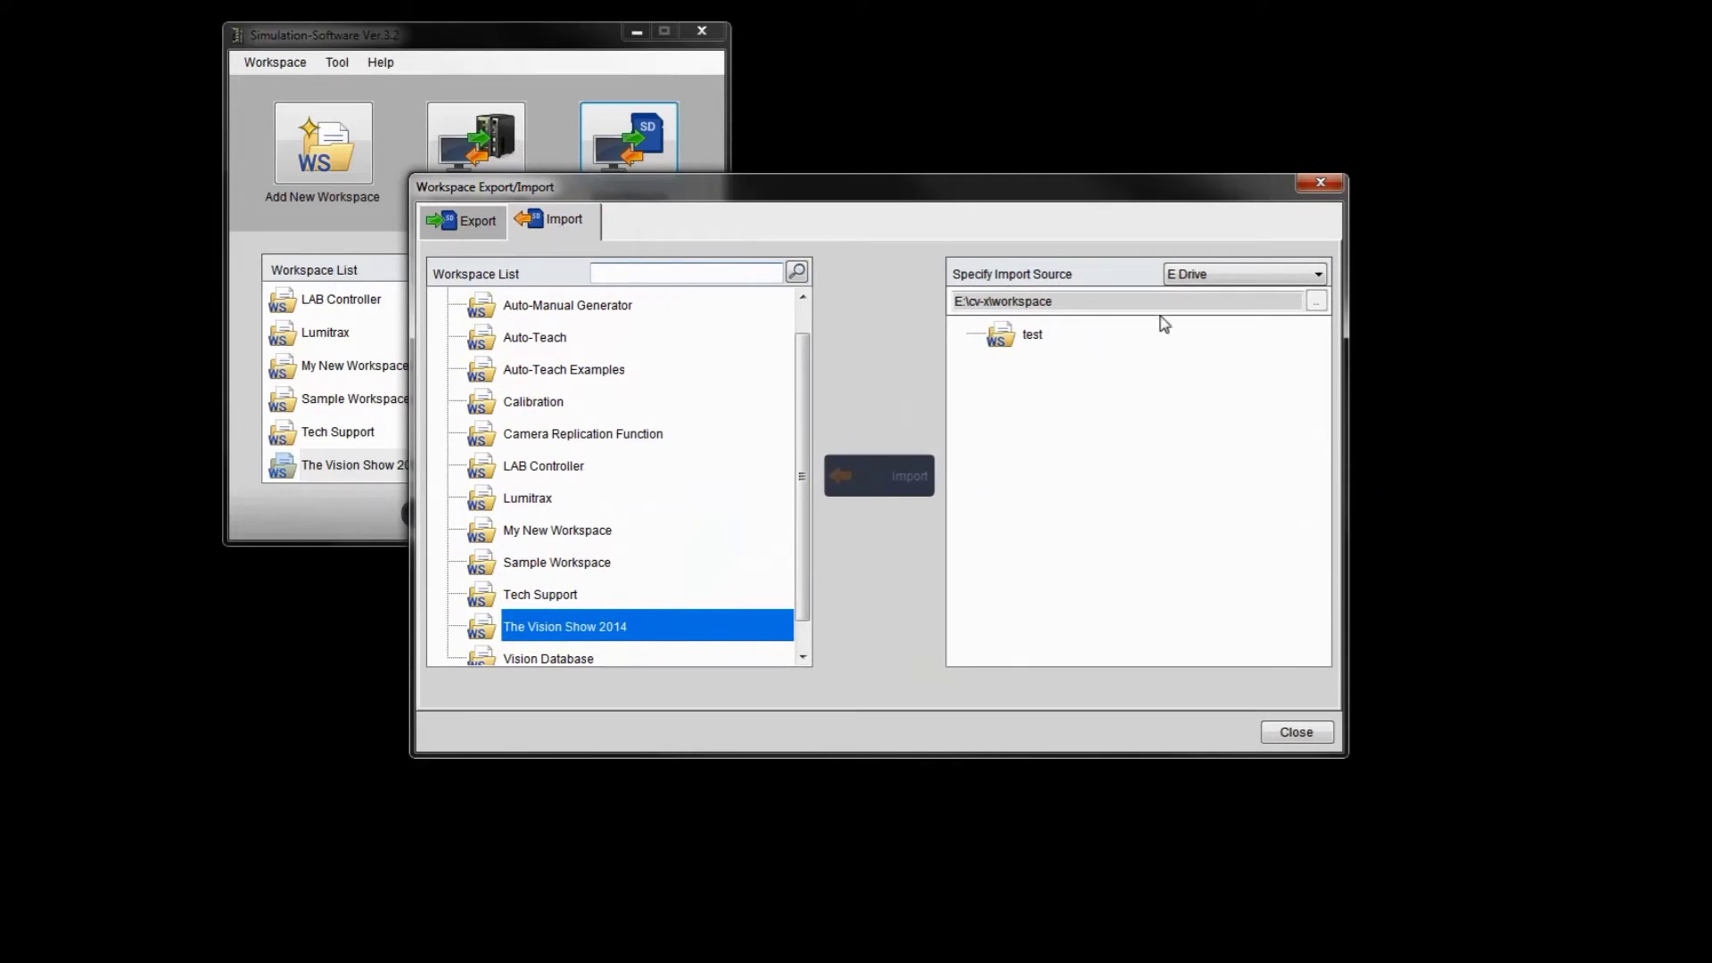
pyautogui.click(1215, 276)
pyautogui.click(1211, 279)
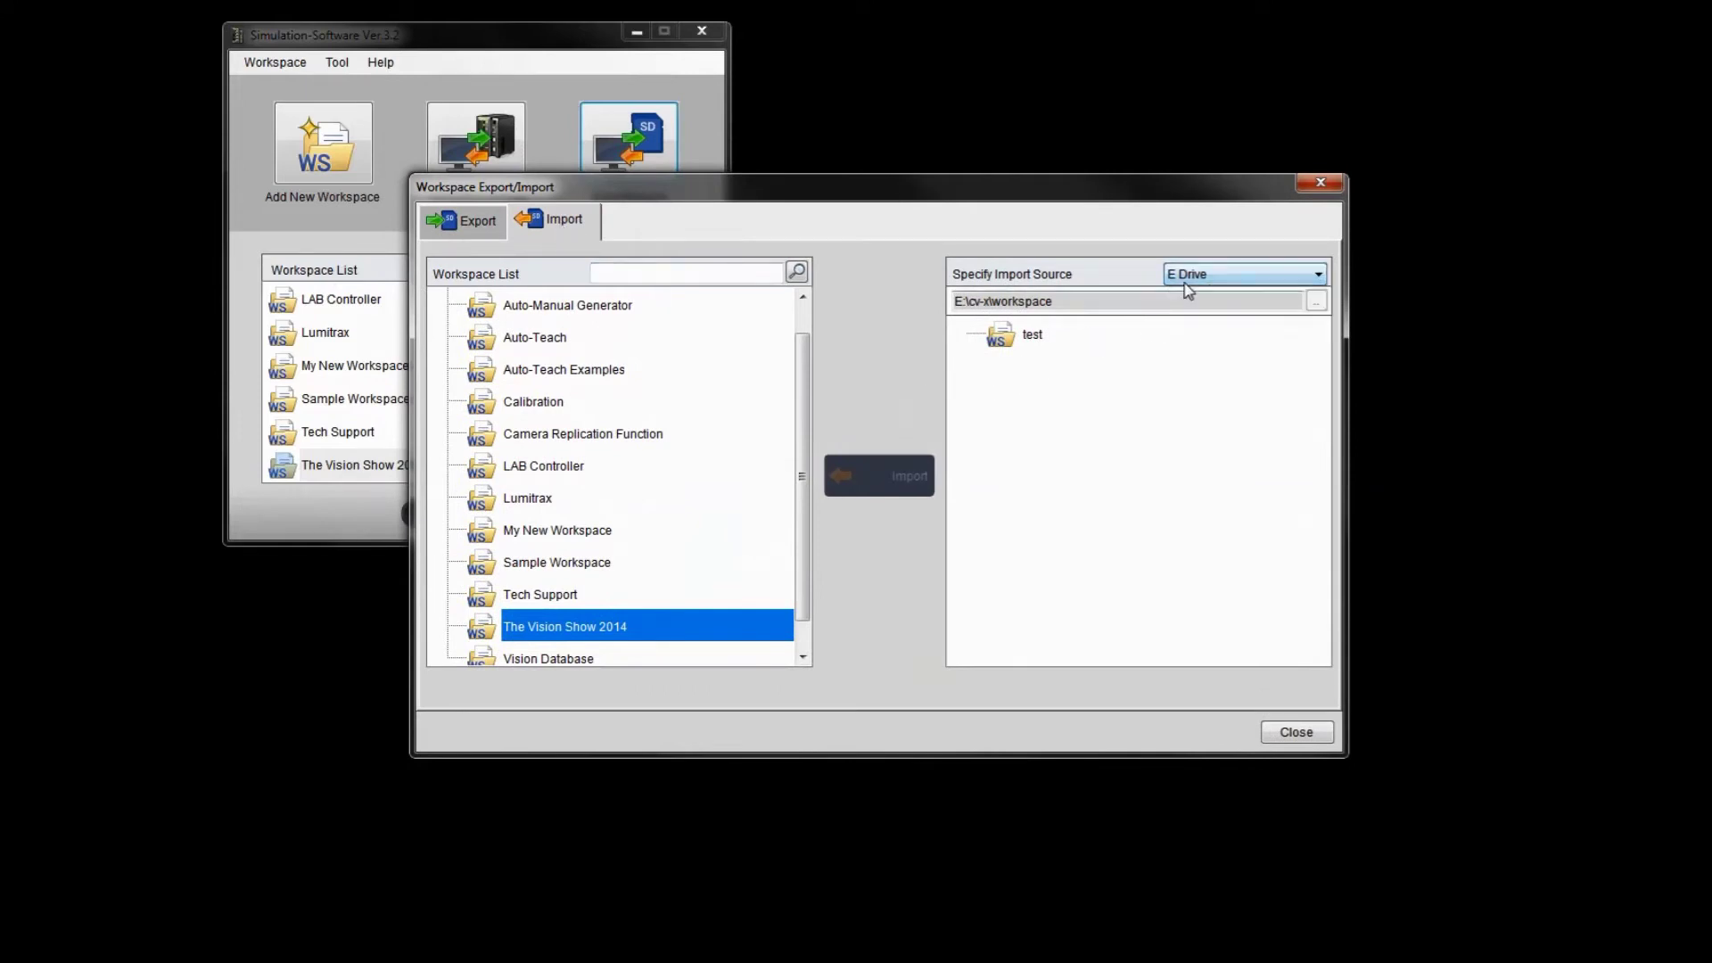
pyautogui.click(1026, 341)
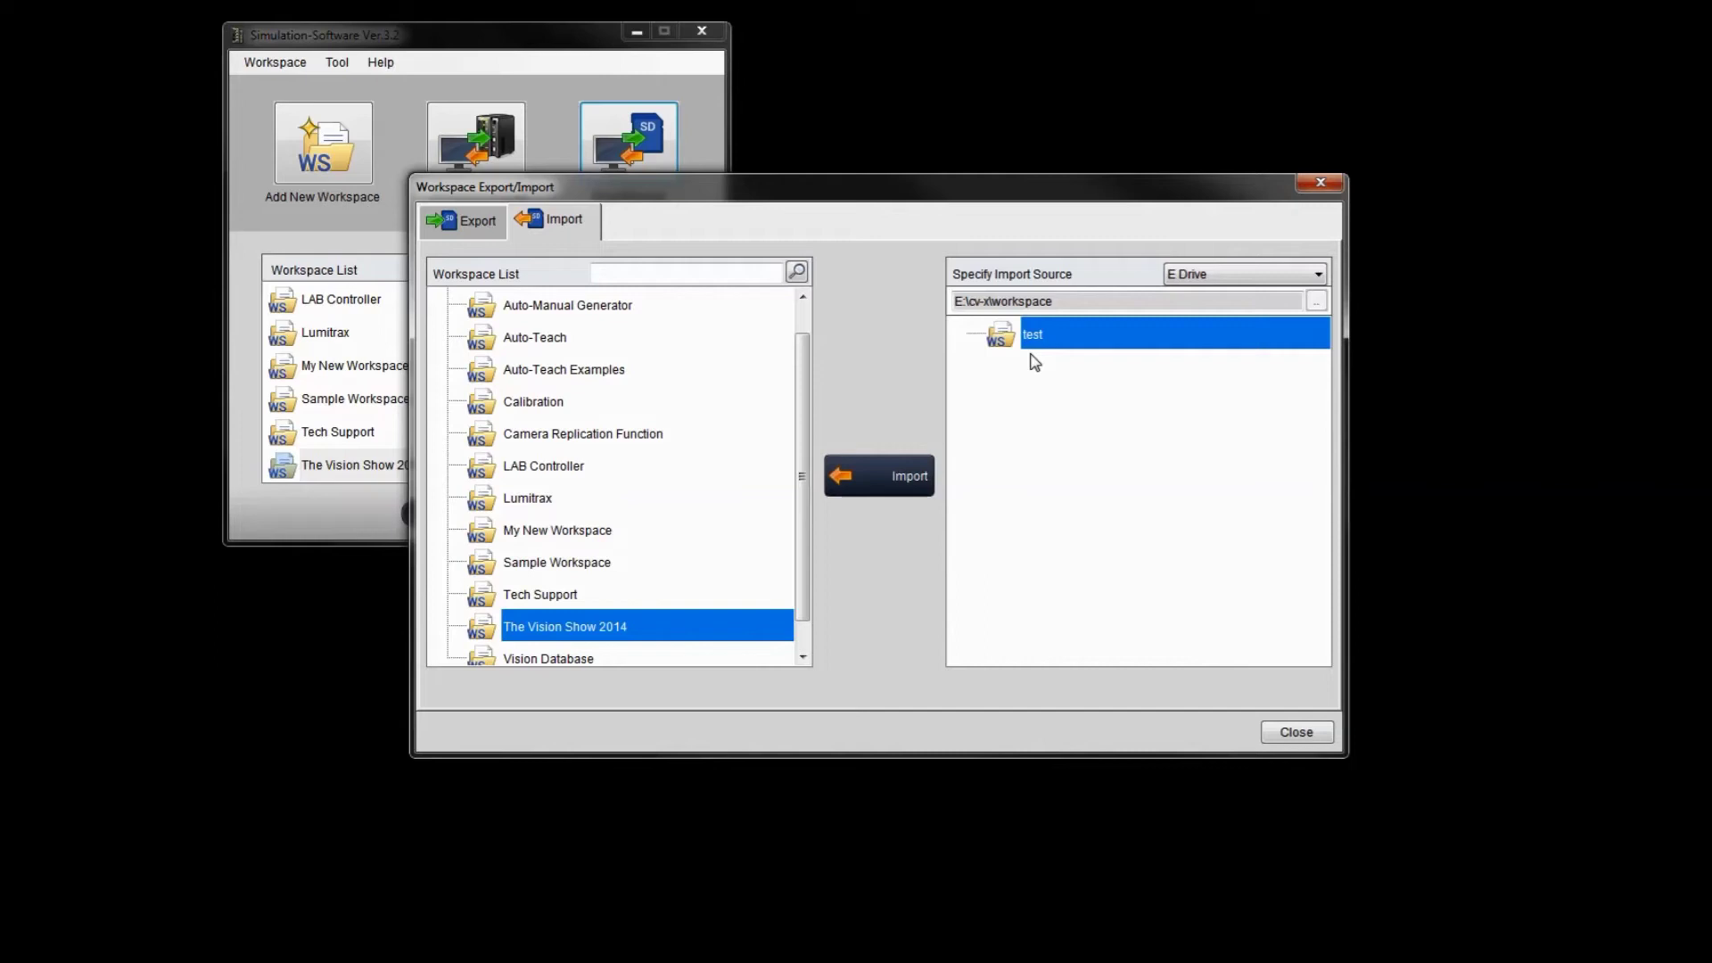
pyautogui.scroll(1, 803, 473)
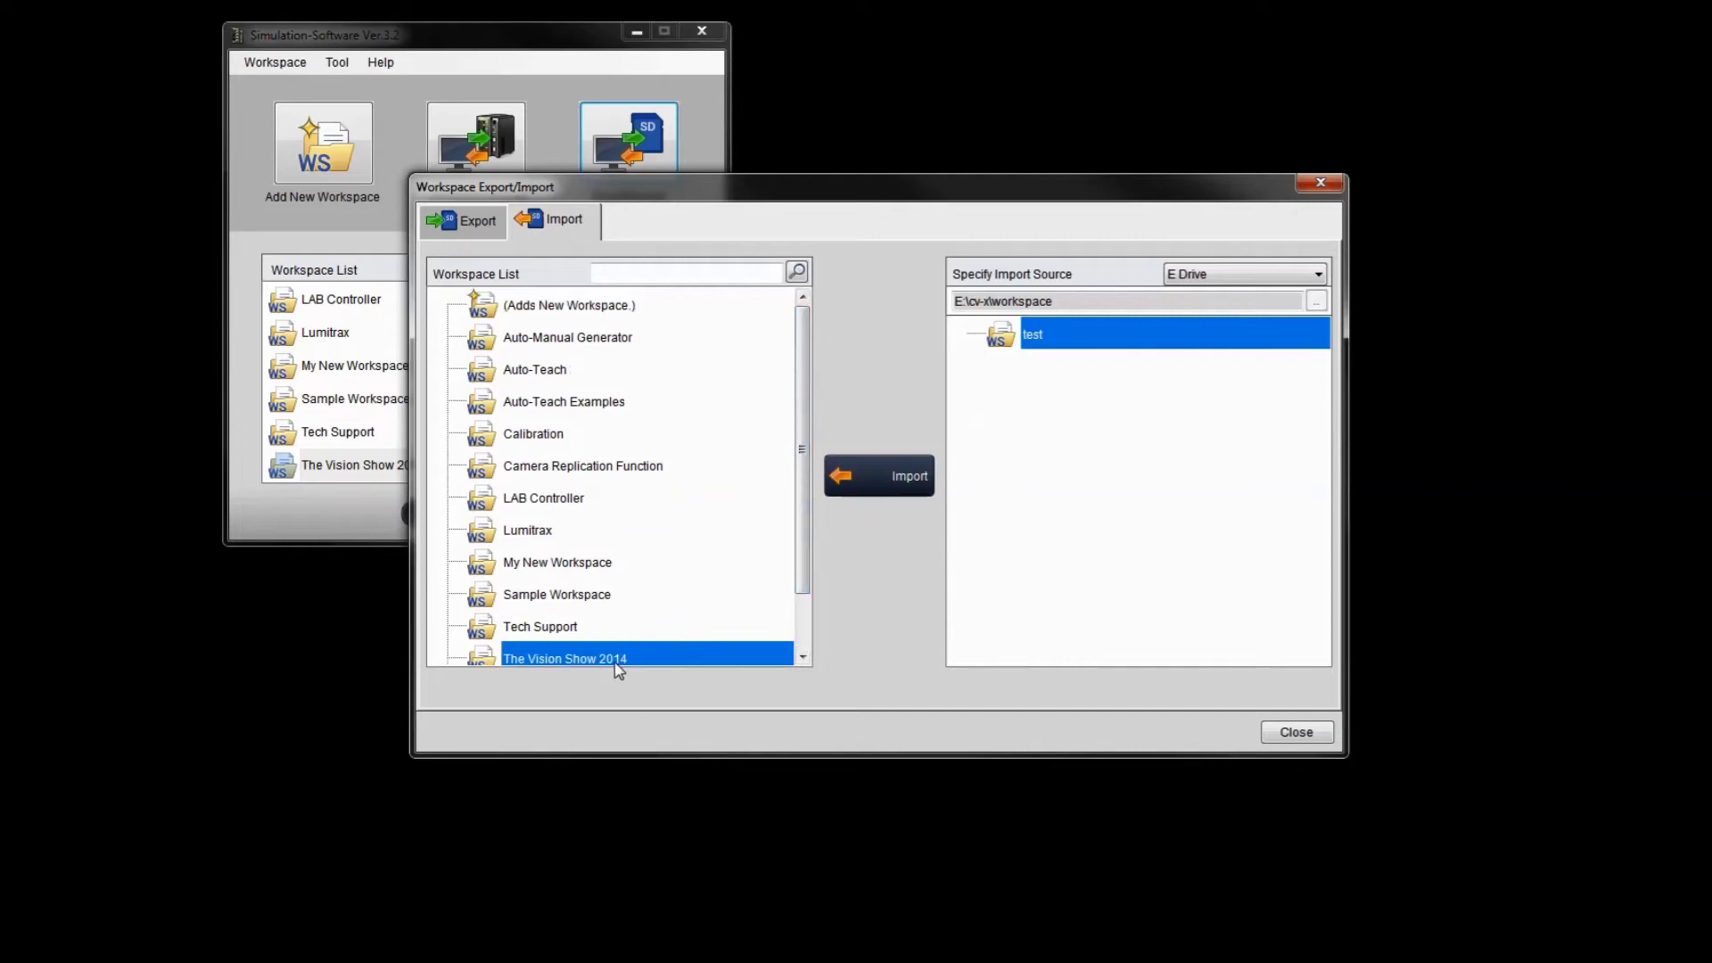
pyautogui.click(643, 312)
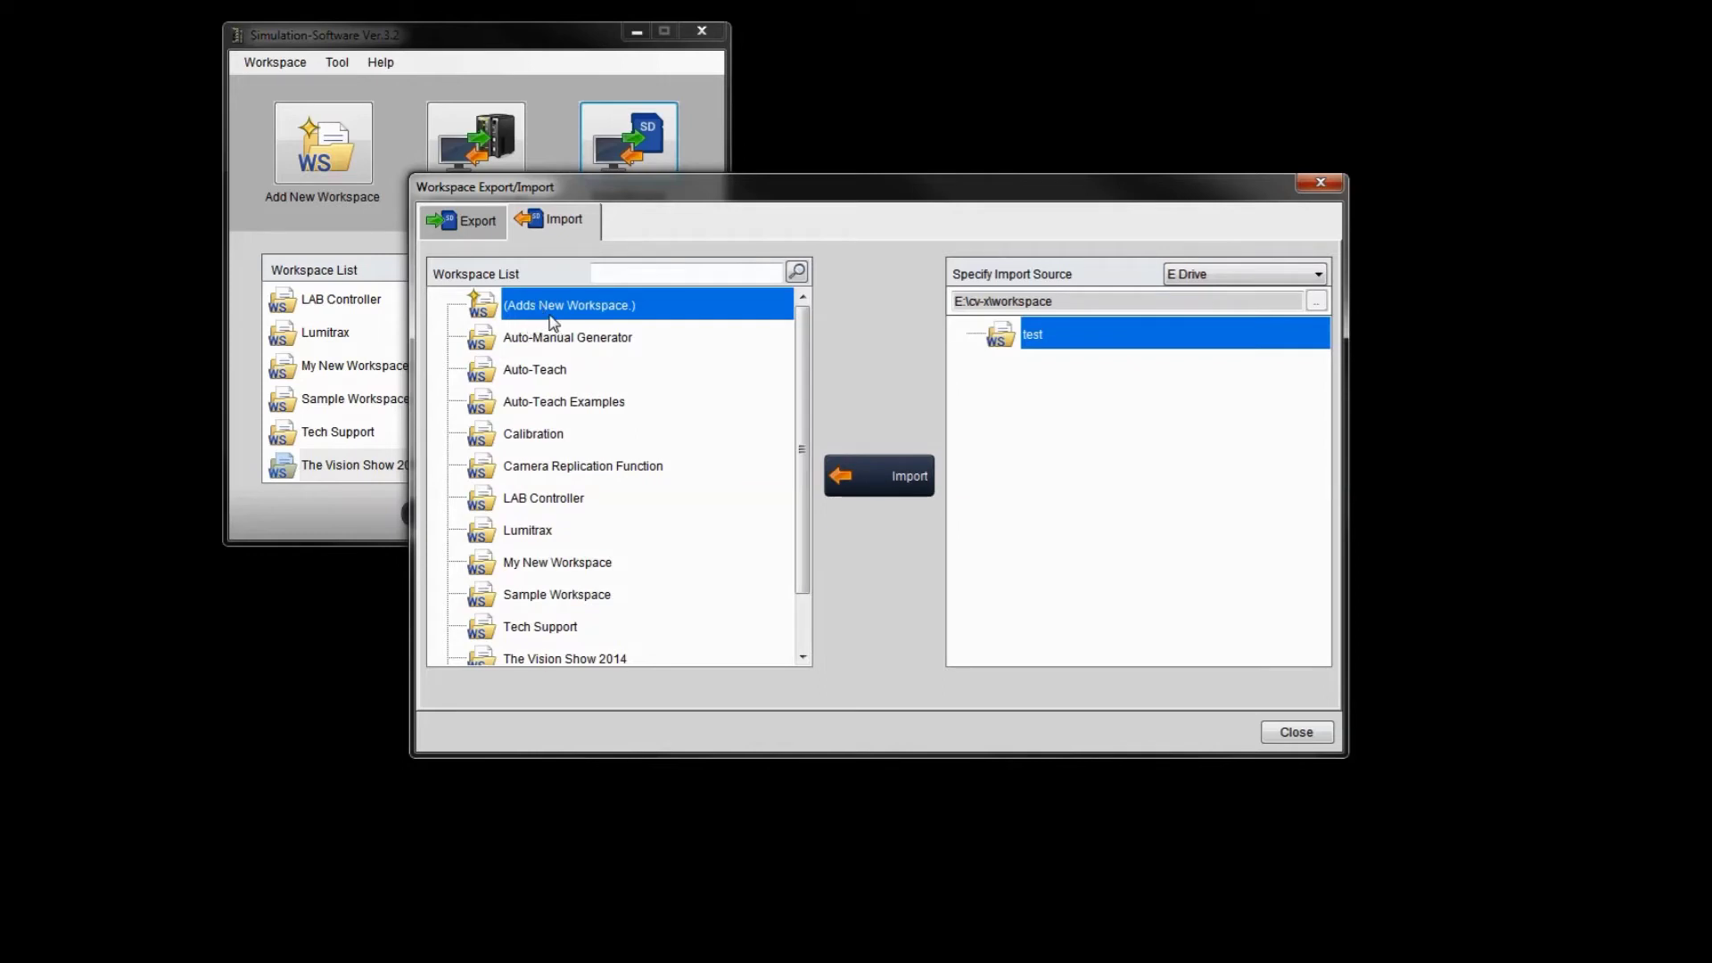
# Step: Import it as a new workspace named TEST
pyautogui.click(874, 478)
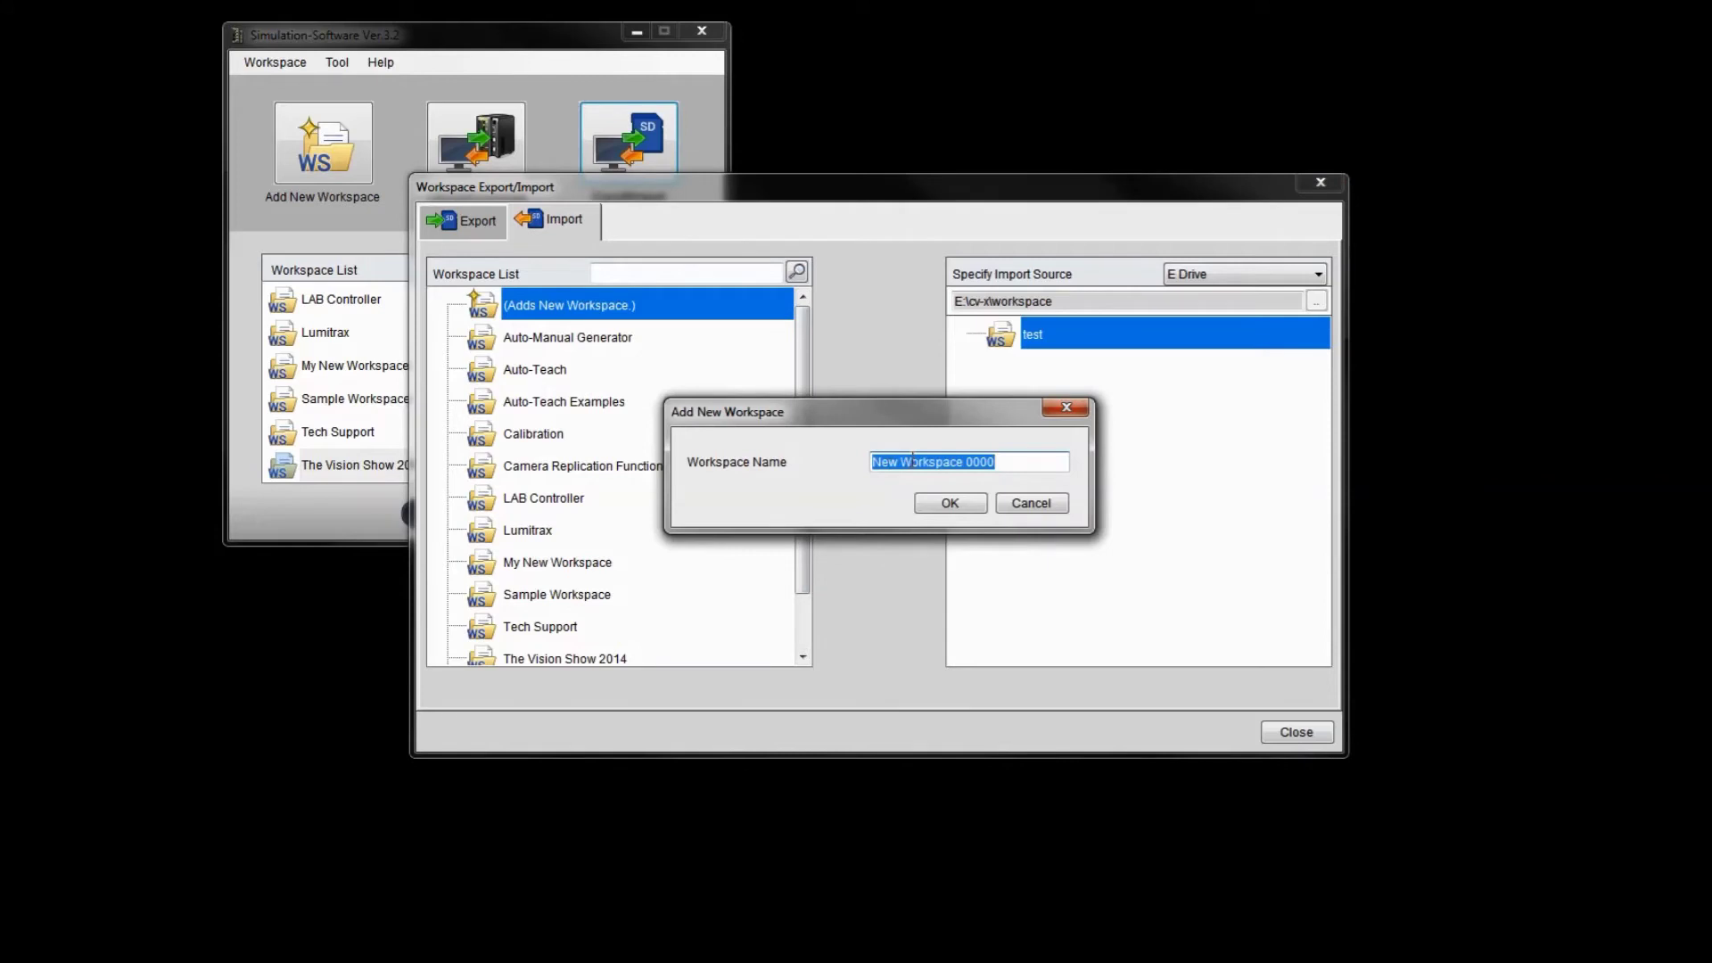
pyautogui.write('TEST')
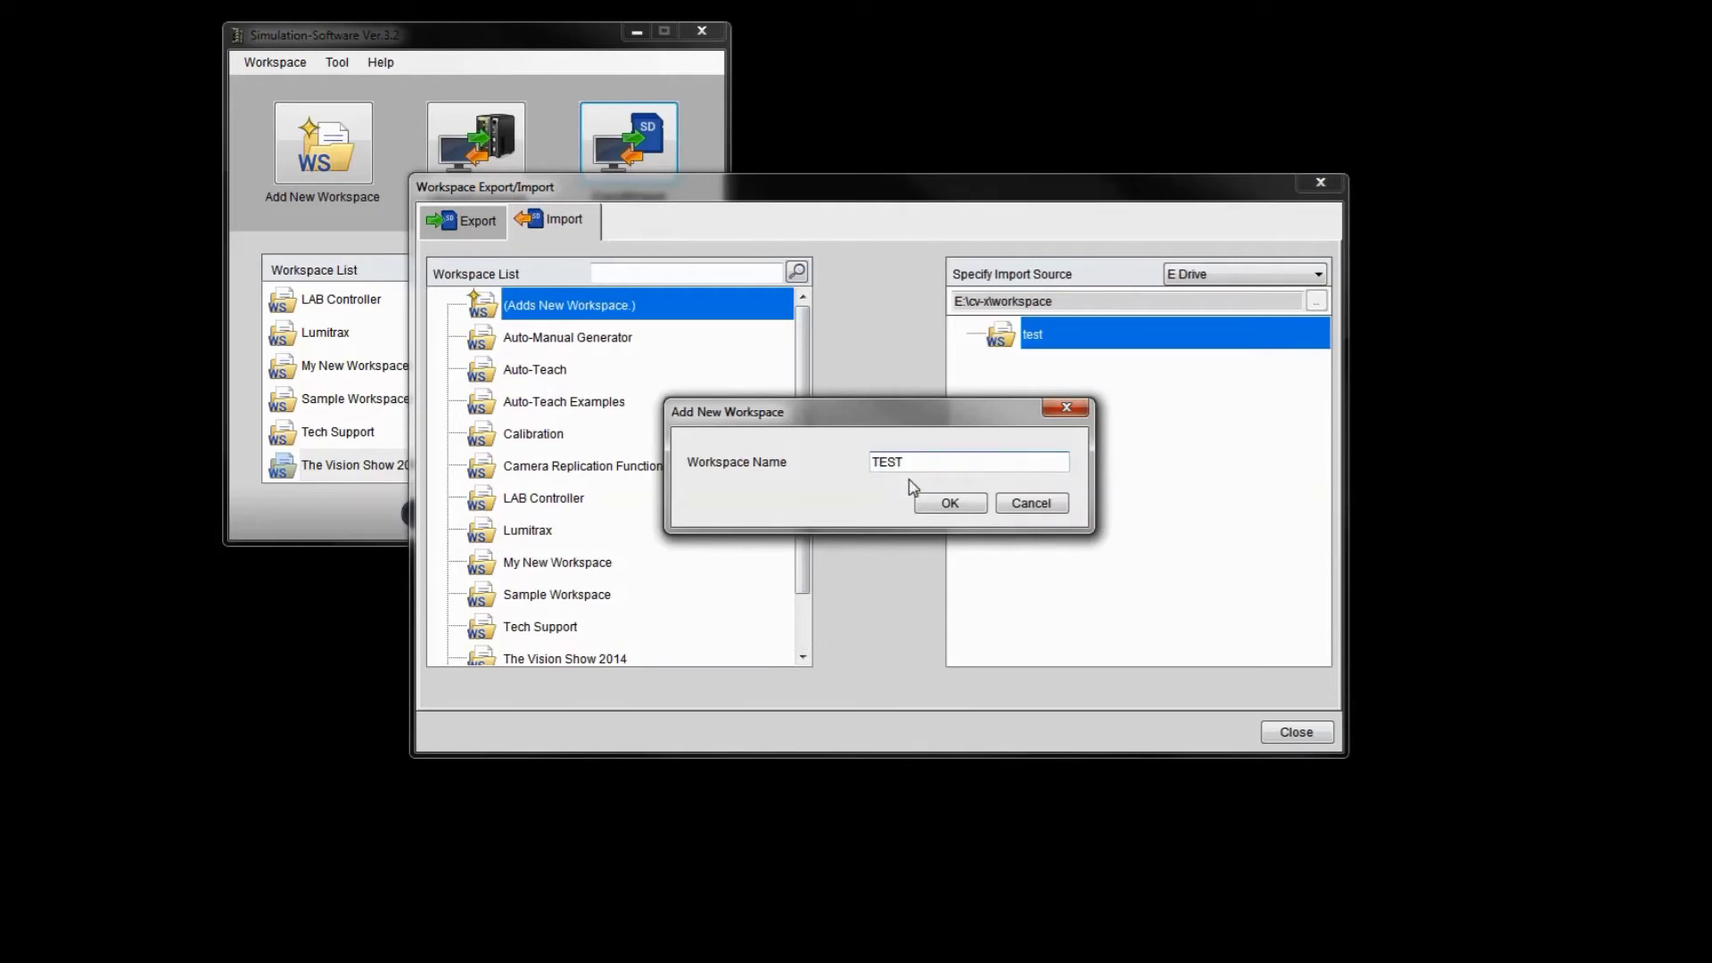
pyautogui.click(938, 506)
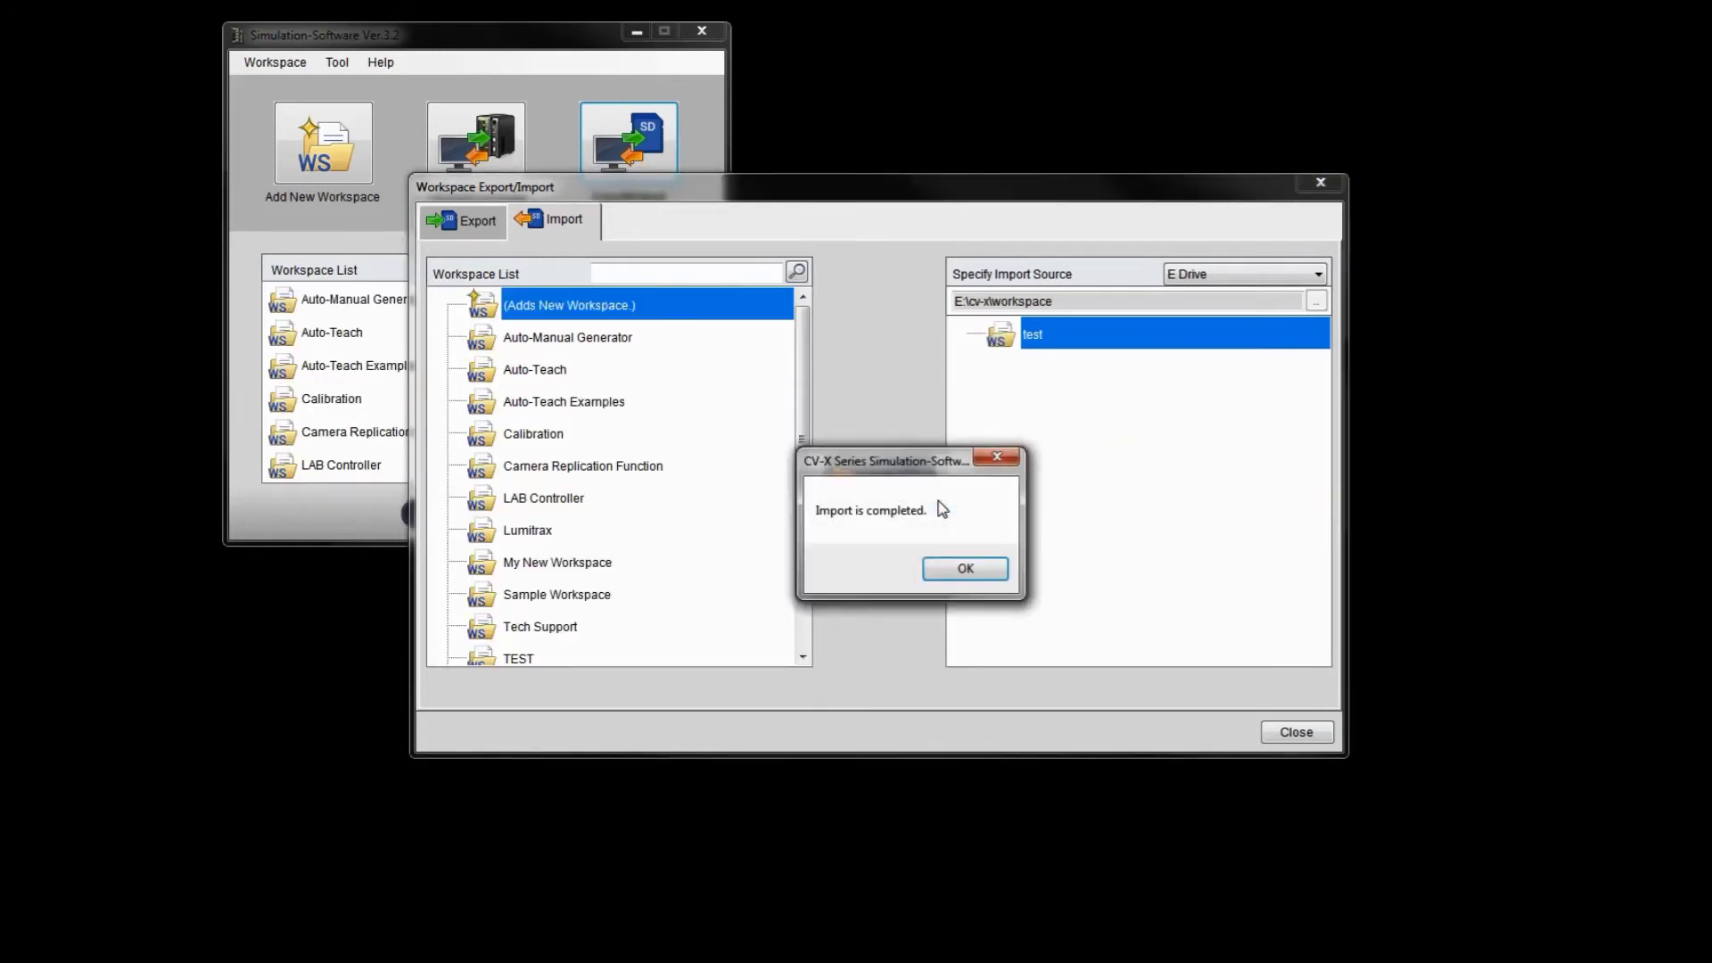
pyautogui.click(966, 568)
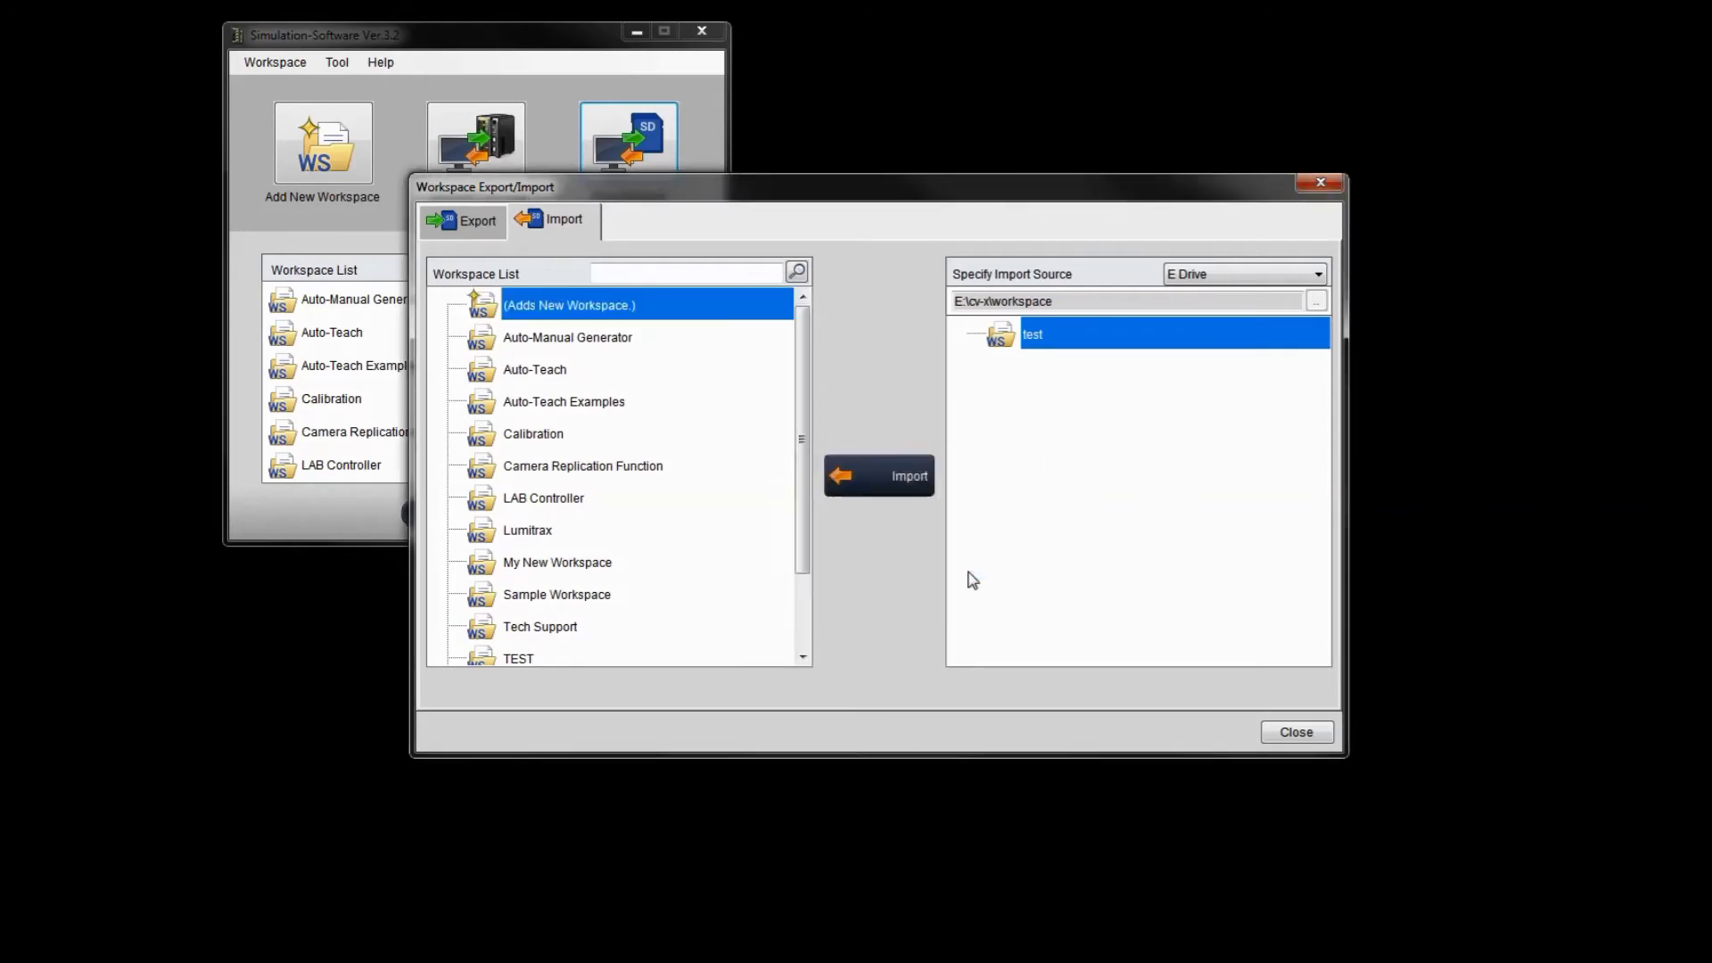
# Step: Search the workspace list for test and open the TEST workspace in the simulator
pyautogui.click(1296, 731)
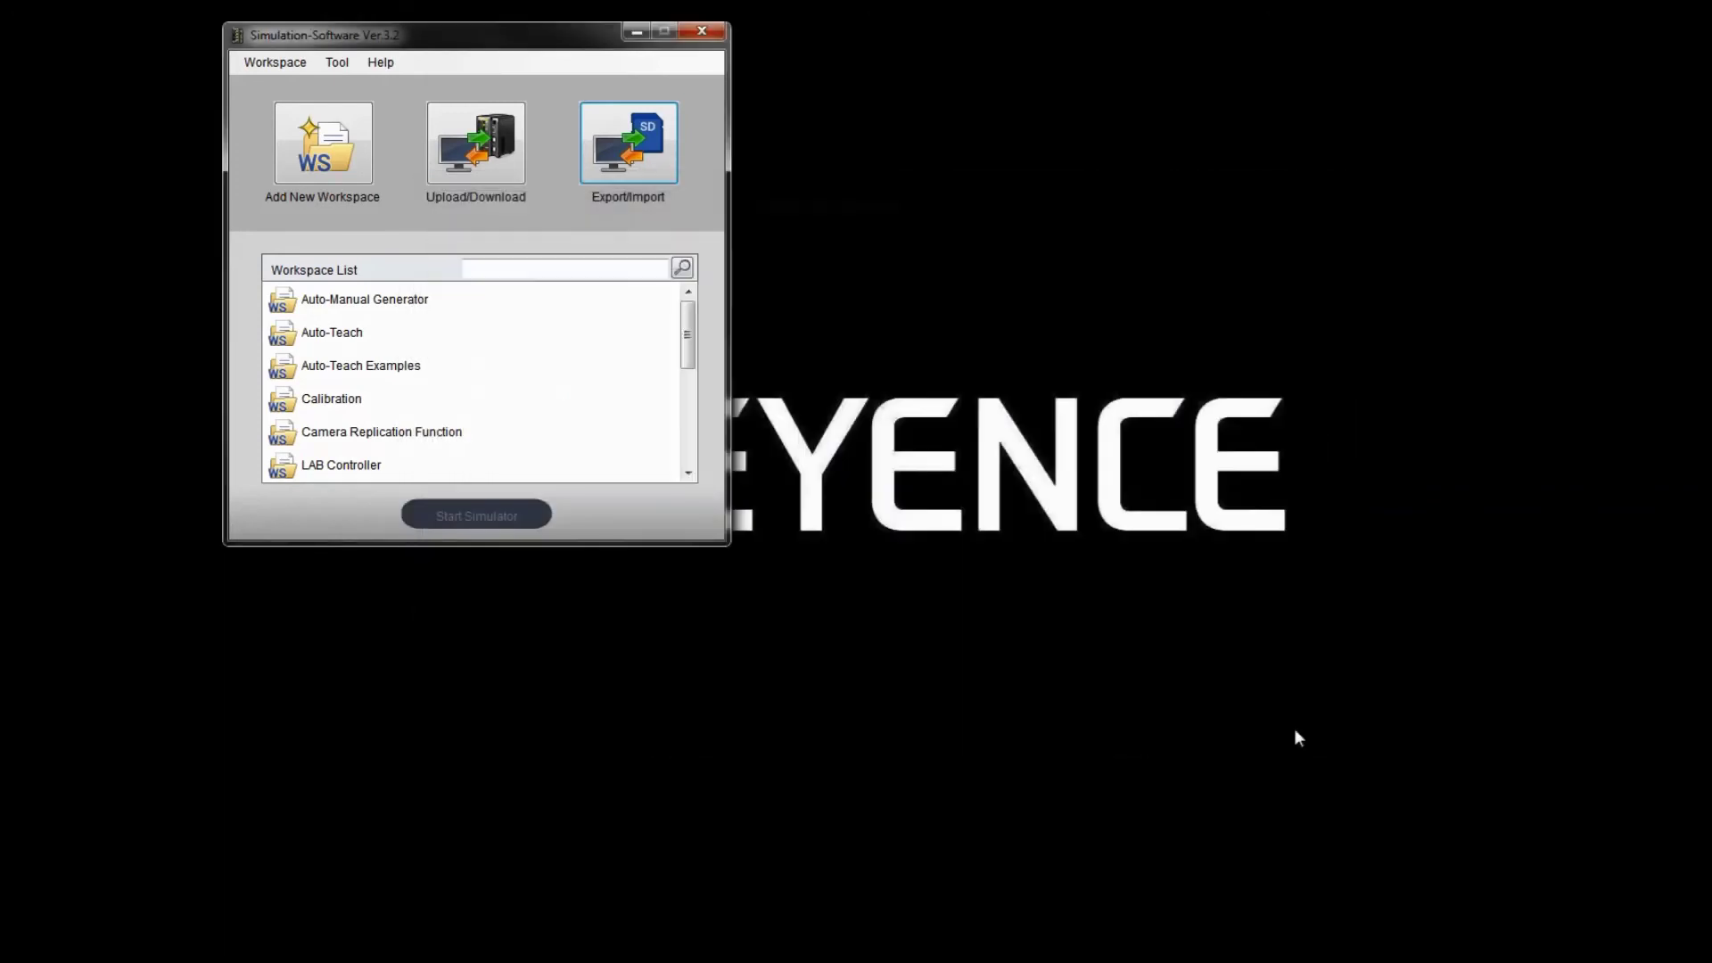
pyautogui.click(511, 270)
pyautogui.write('test')
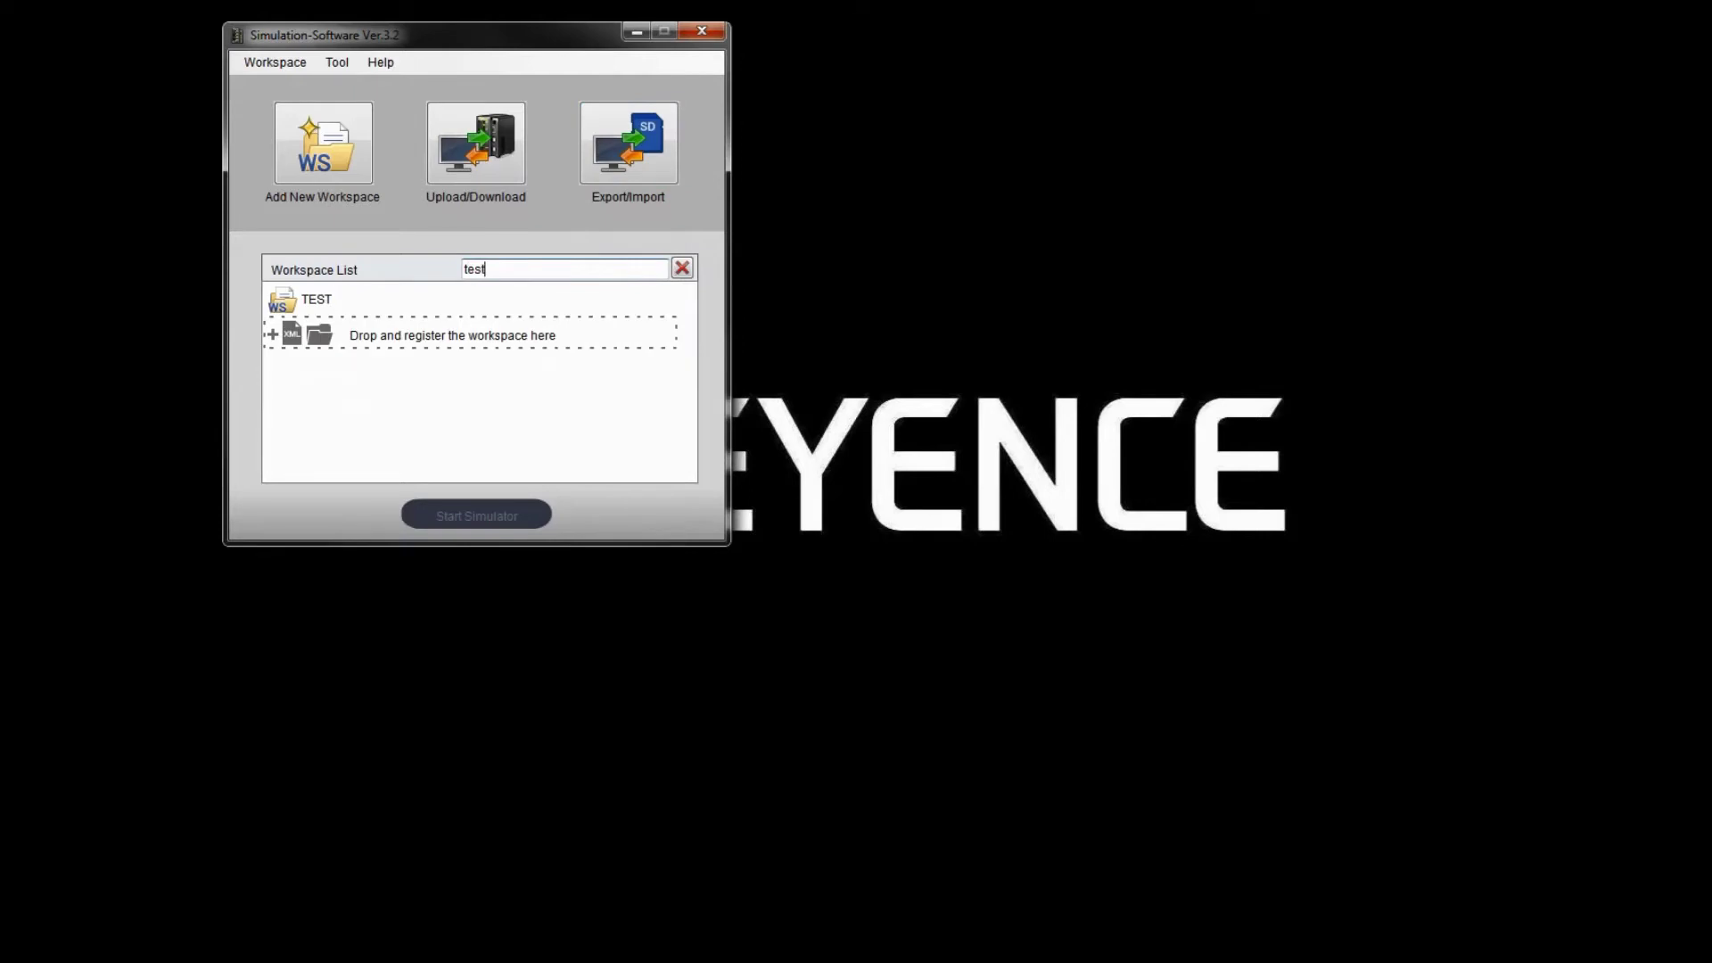
pyautogui.click(371, 304)
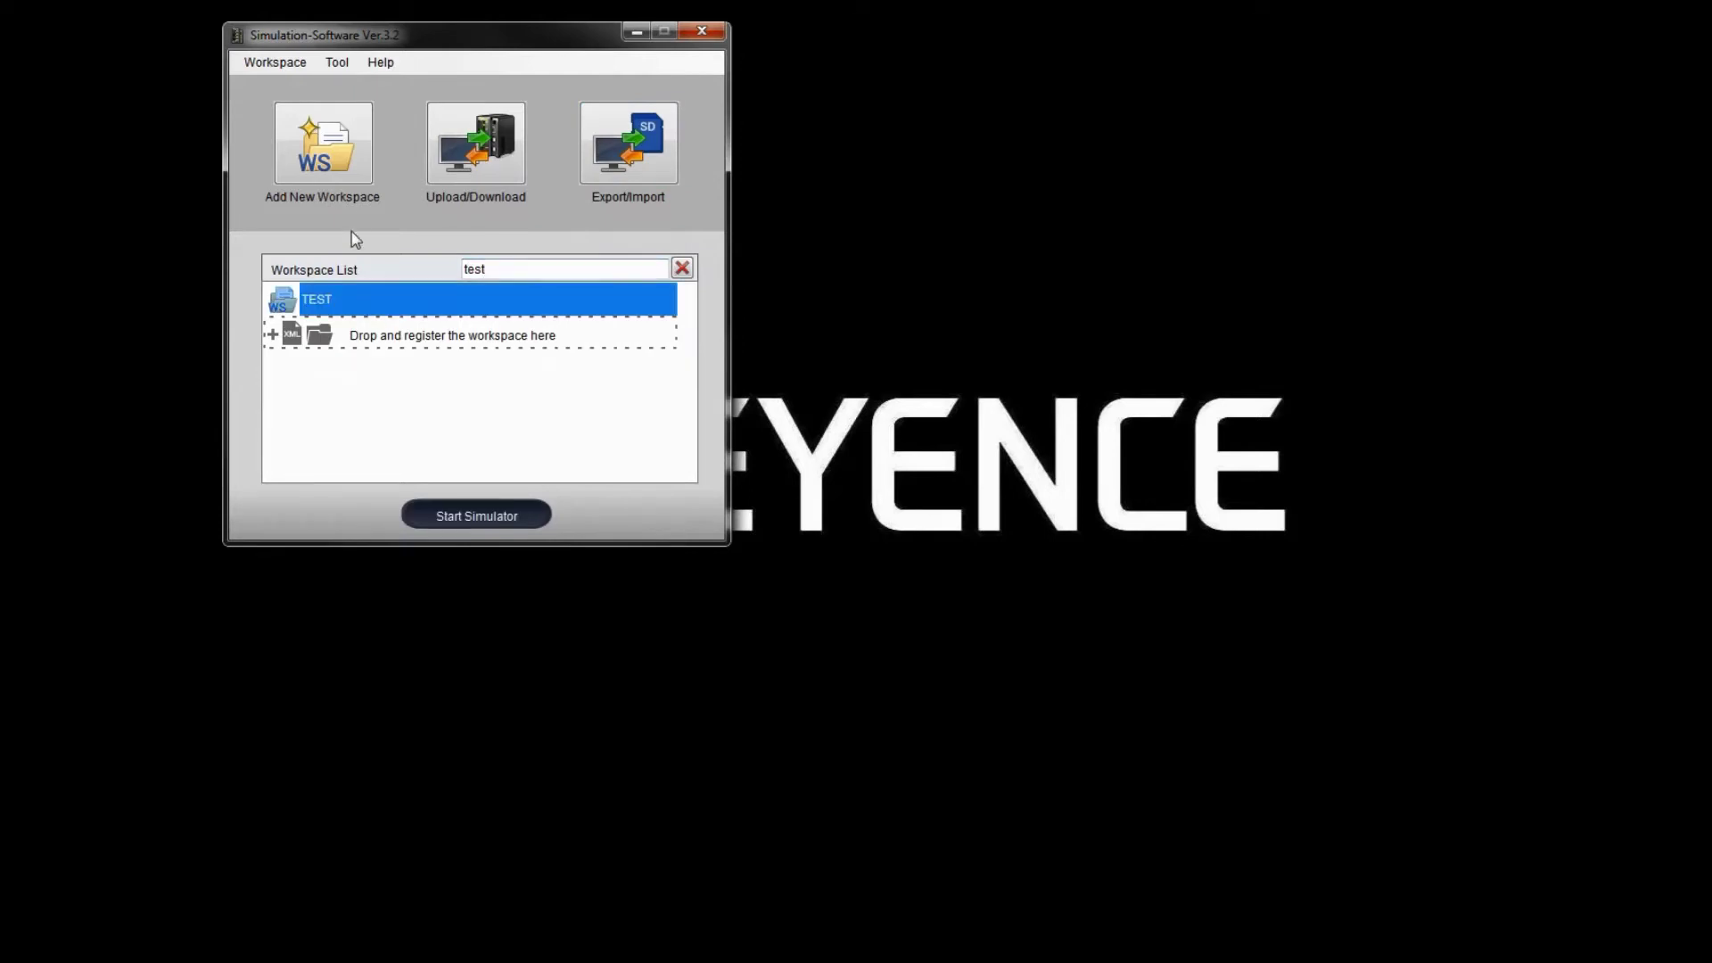
pyautogui.doubleClick(328, 310)
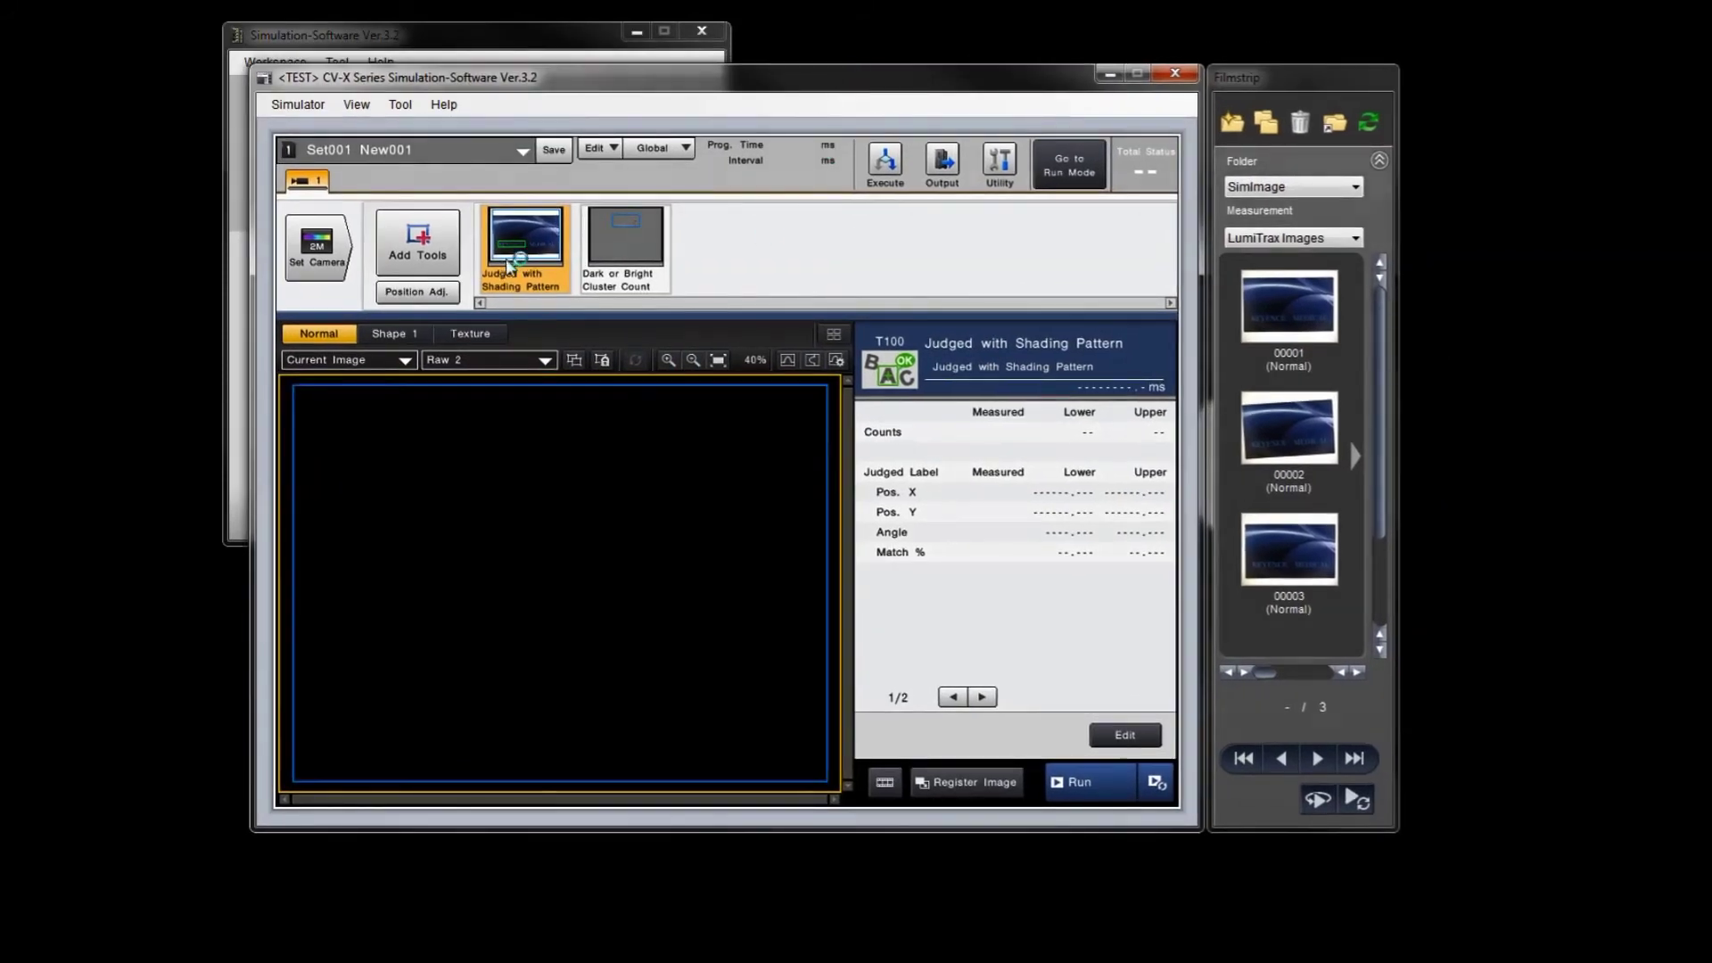
# Step: Run the TEST program on the sample images, check Total Status OK, and close the simulator
pyautogui.click(628, 255)
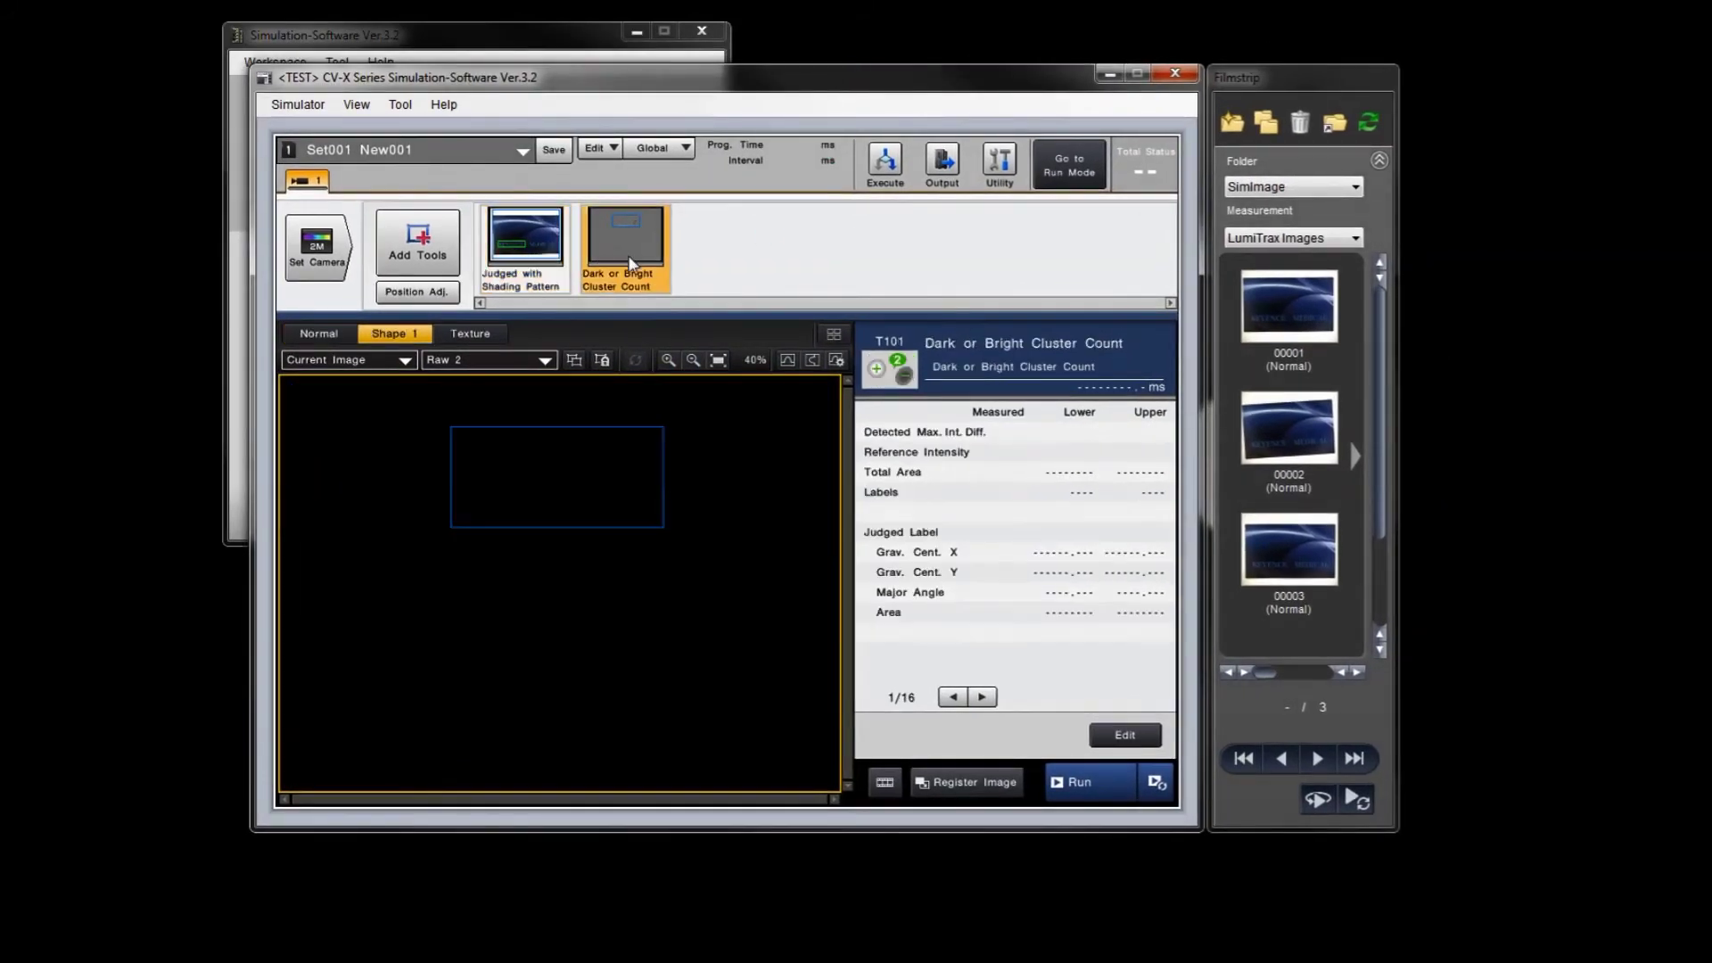
pyautogui.click(1325, 758)
pyautogui.click(1324, 757)
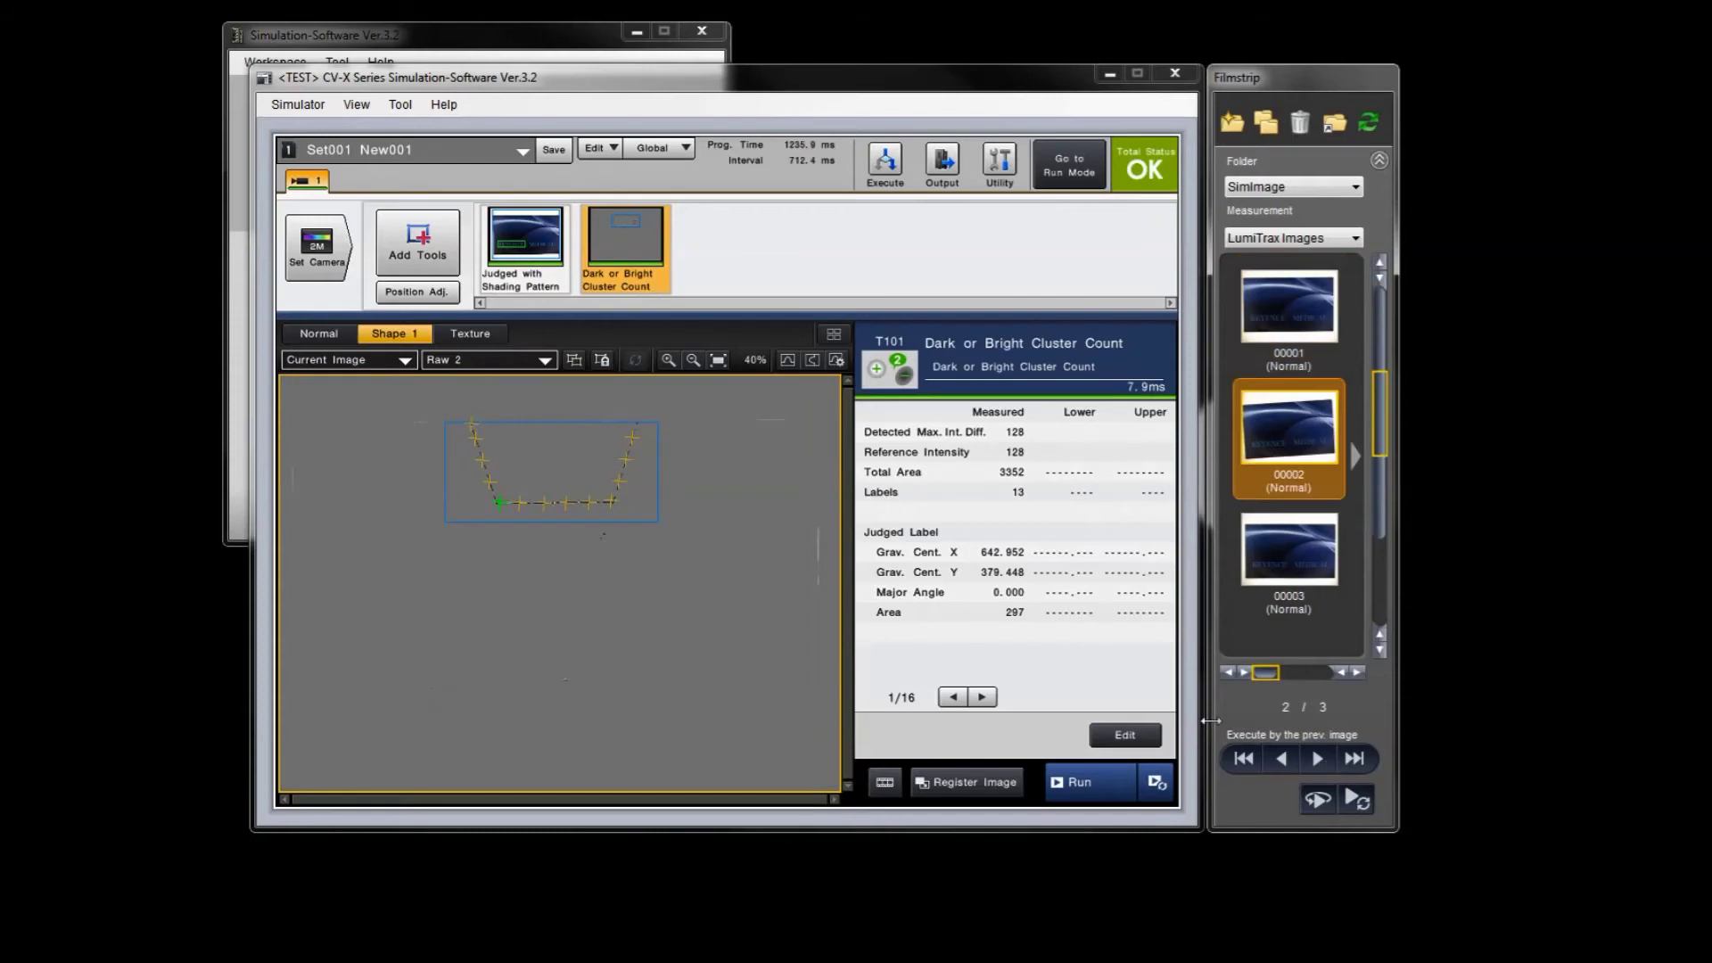
pyautogui.click(538, 263)
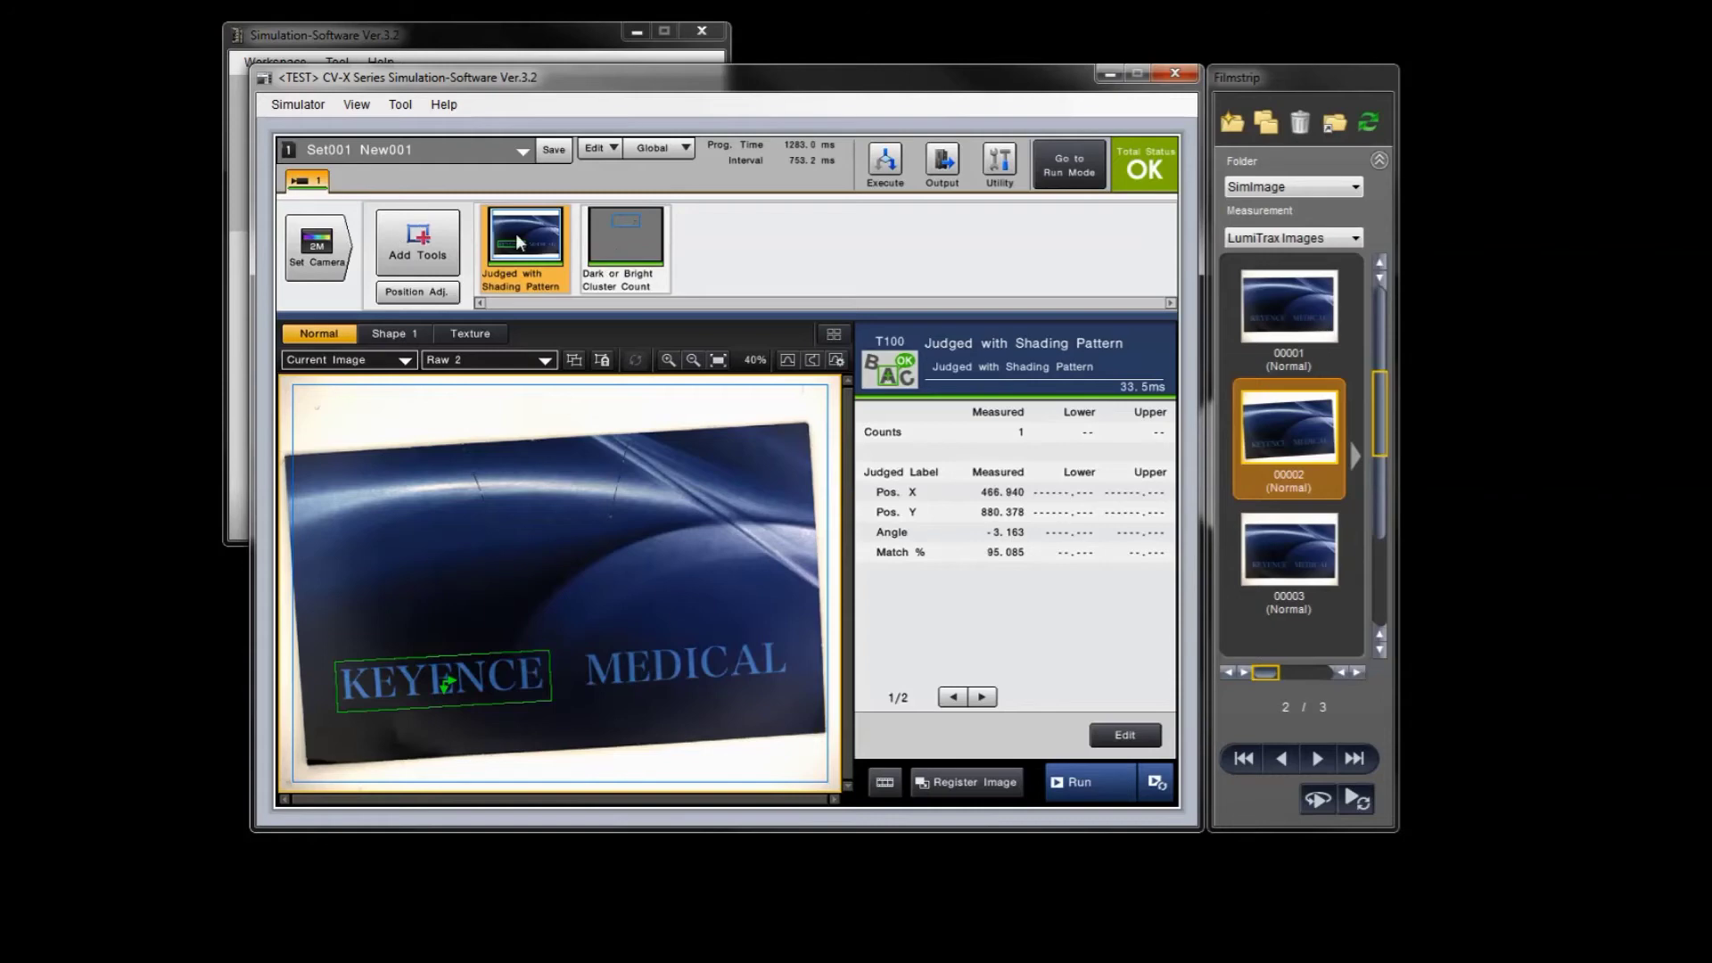
pyautogui.click(1168, 75)
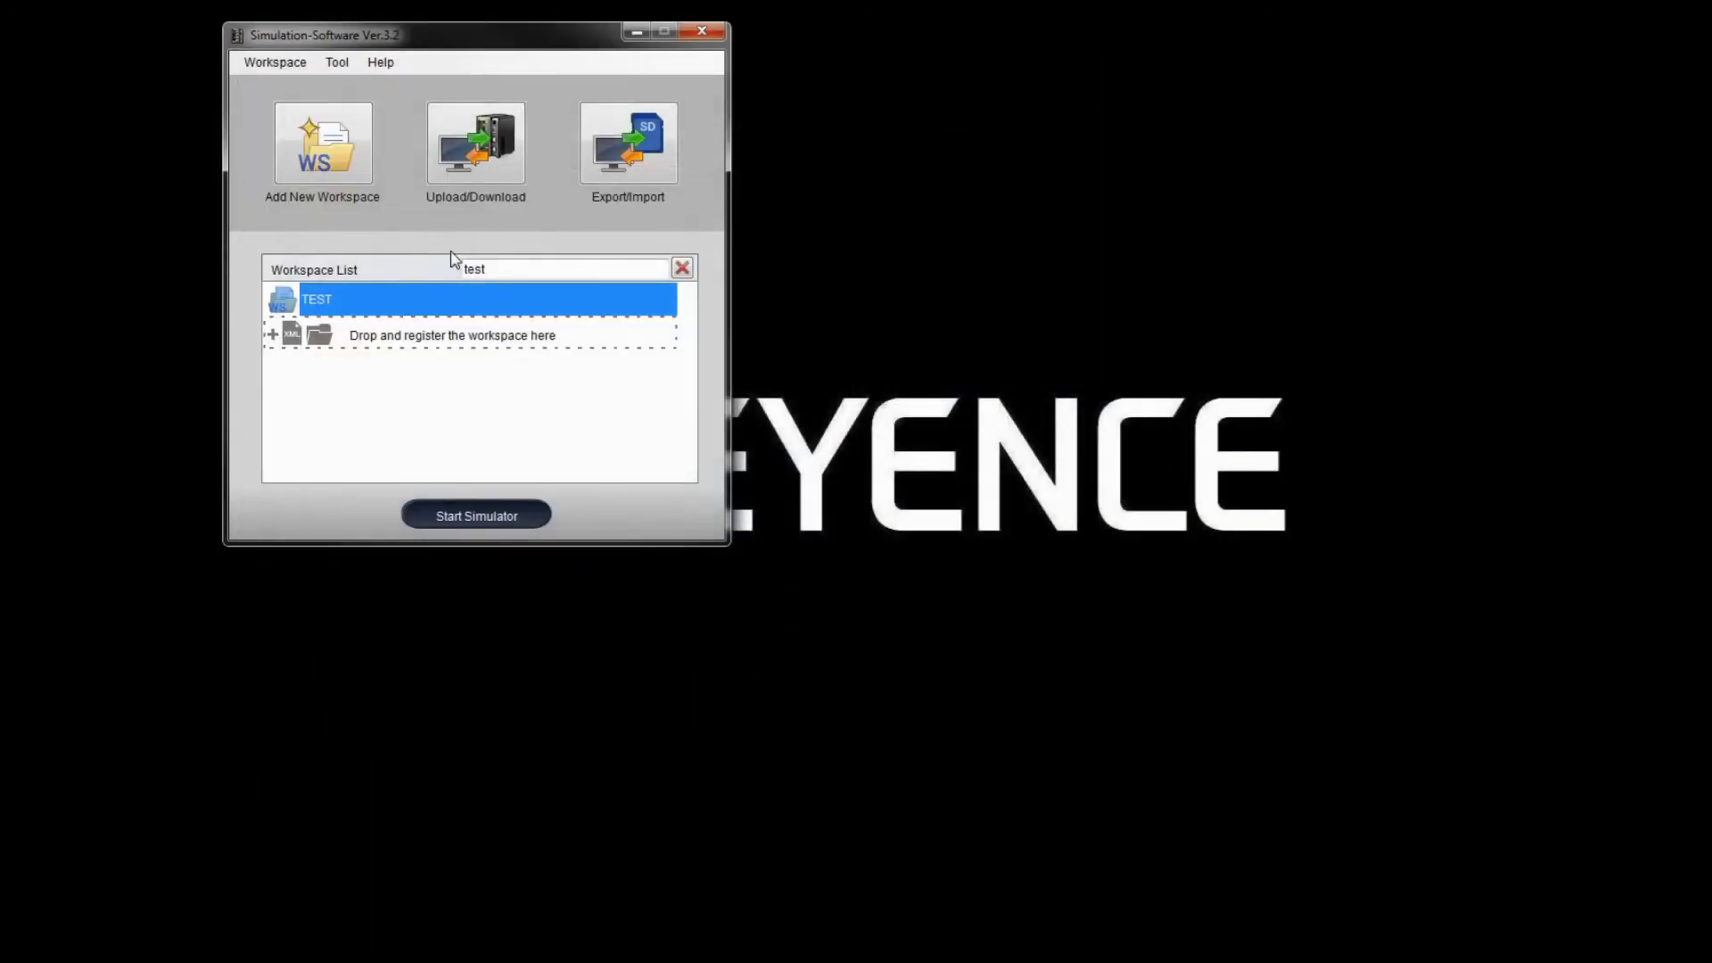
pyautogui.click(274, 75)
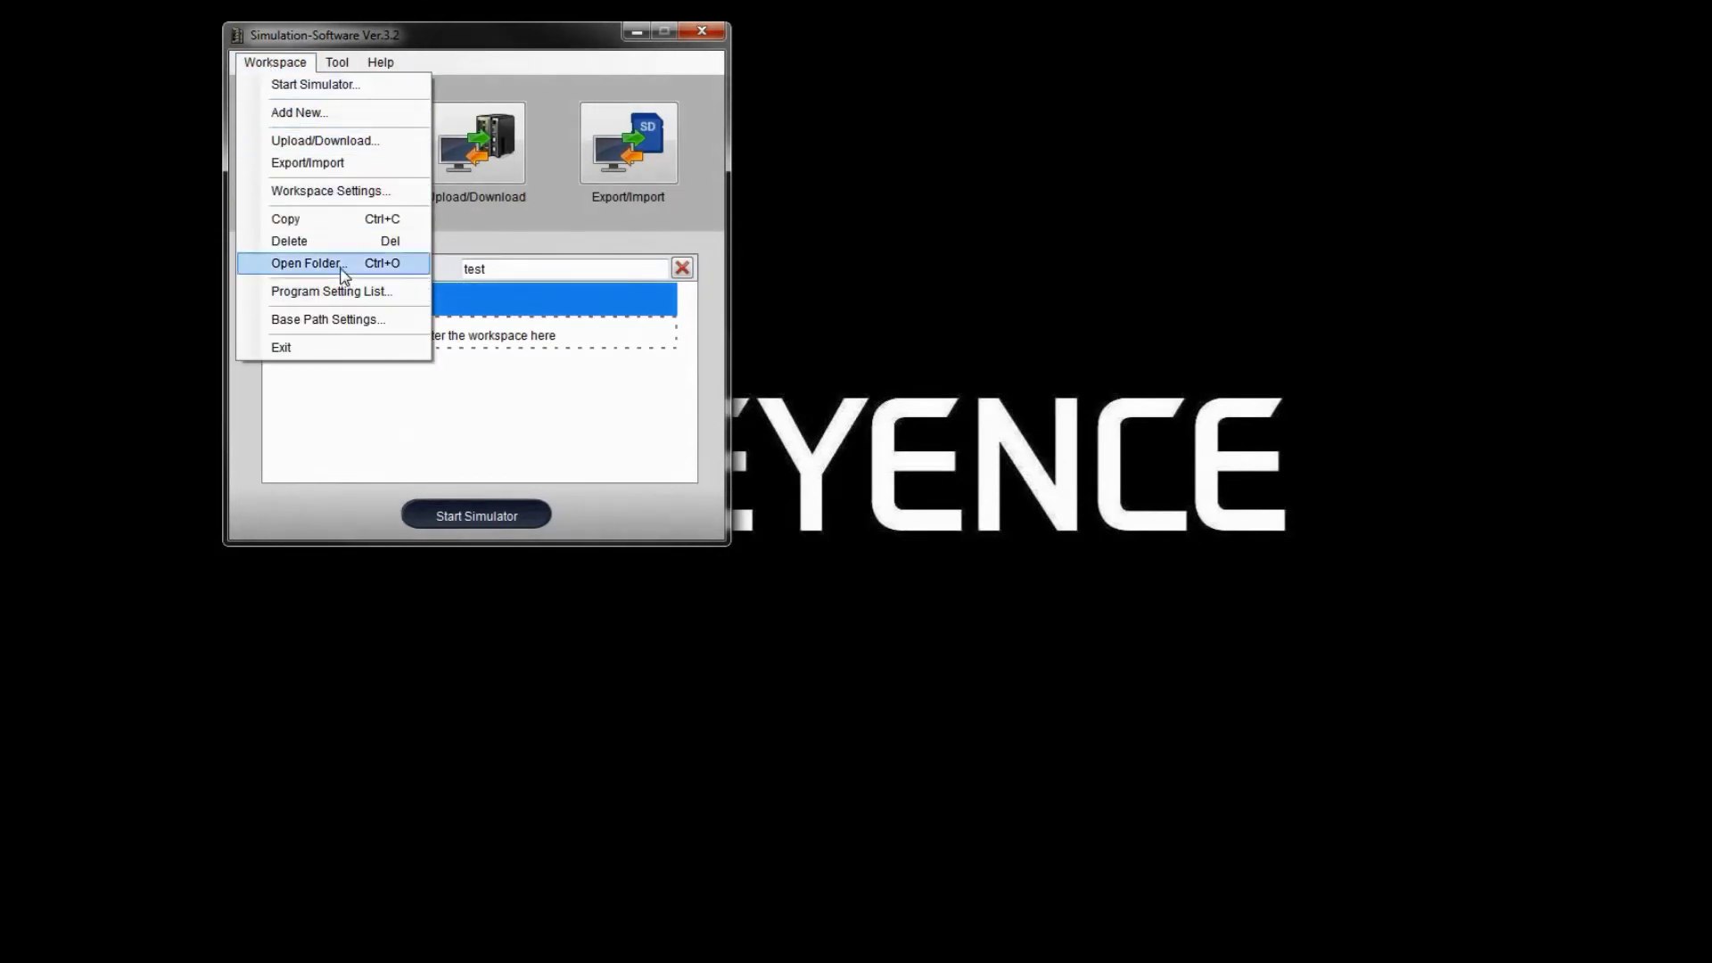
# Step: Open the TEST workspace's folder in Windows Explorer and go up to the CV-H1X folder
pyautogui.click(517, 314)
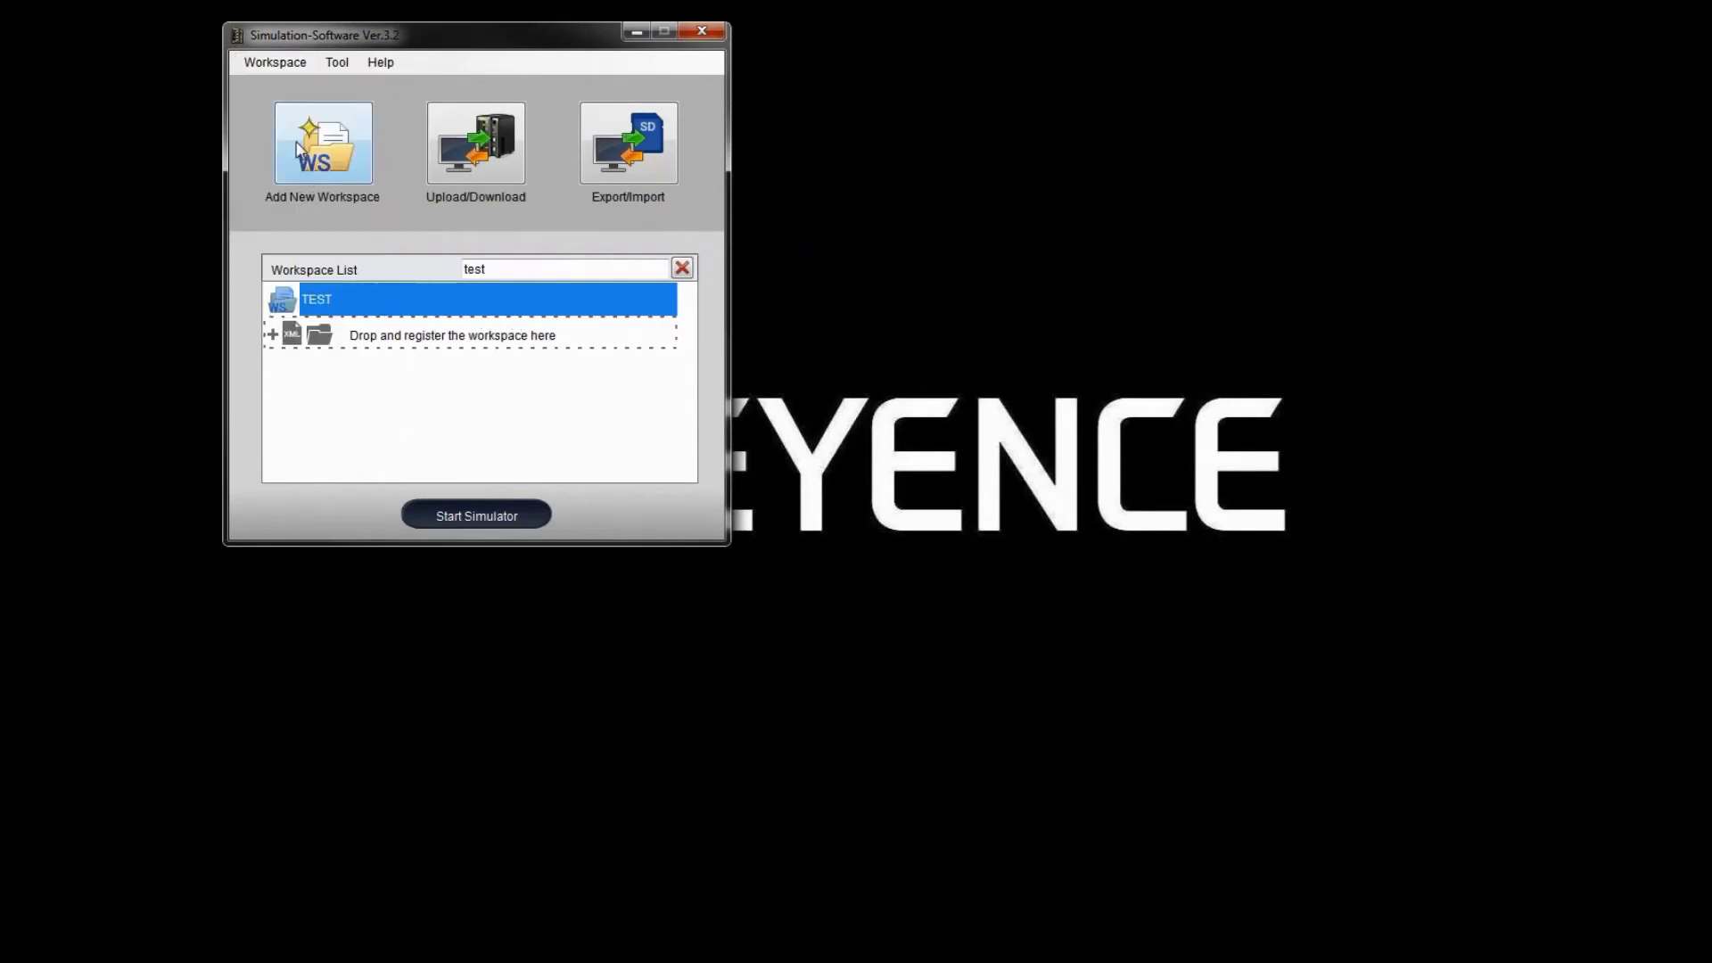
pyautogui.click(277, 63)
pyautogui.click(336, 263)
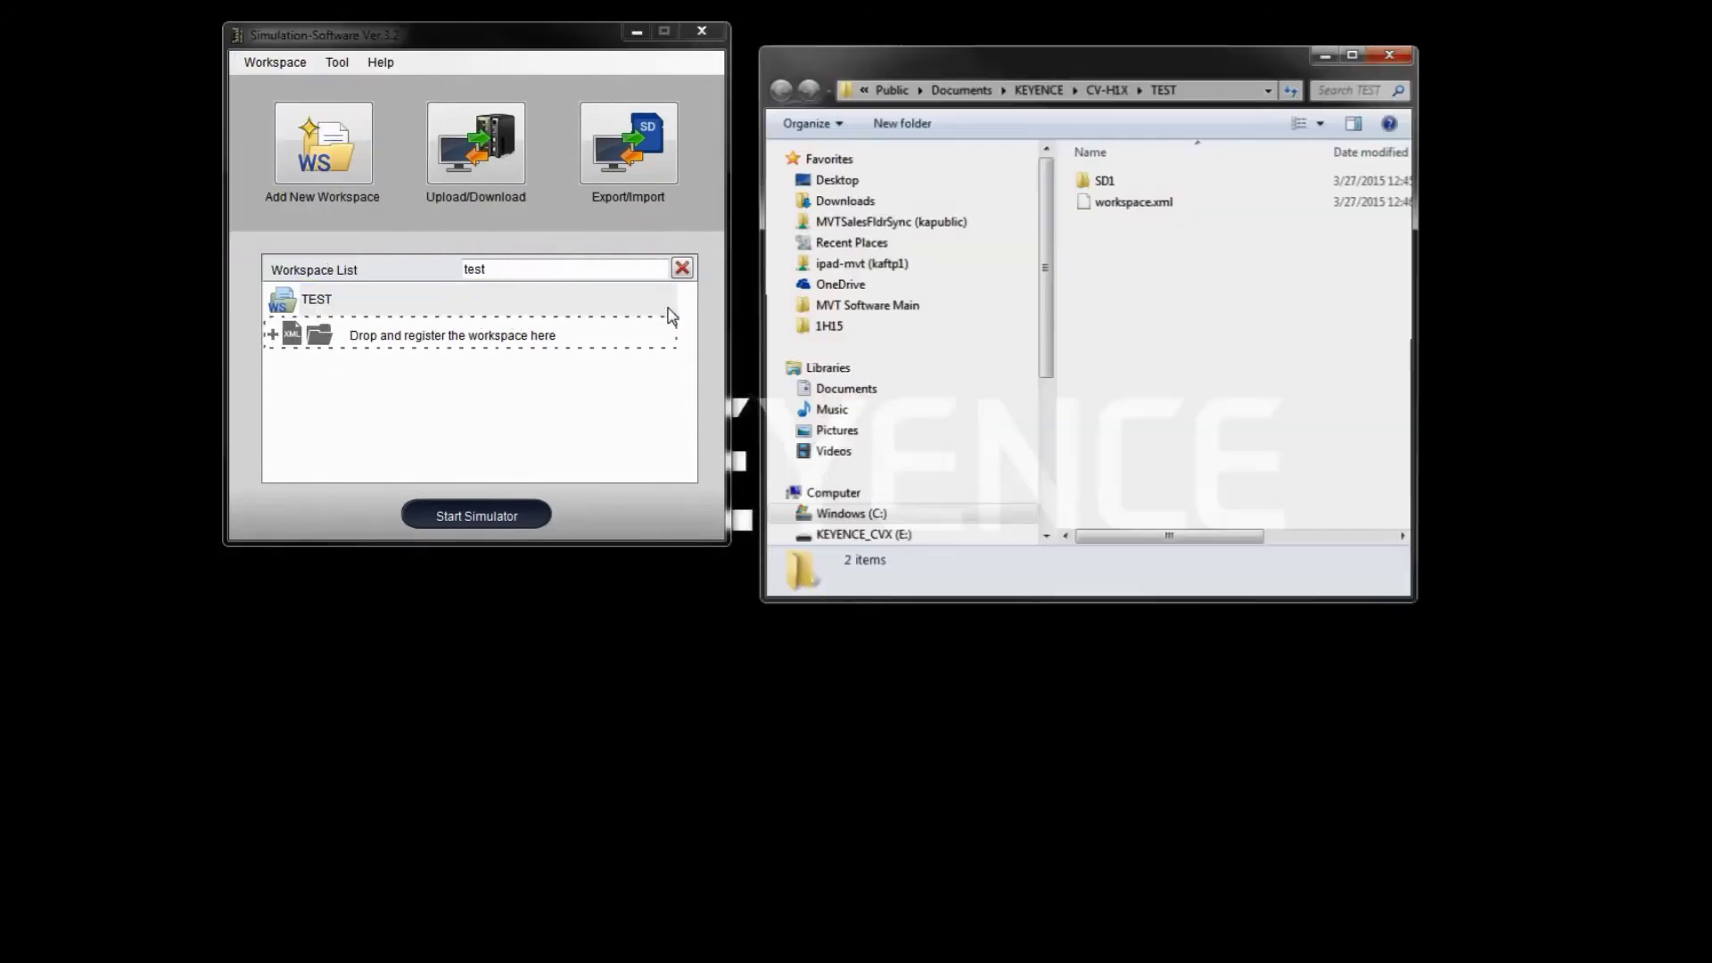
pyautogui.moveTo(945, 55); pyautogui.dragTo(760, 115)
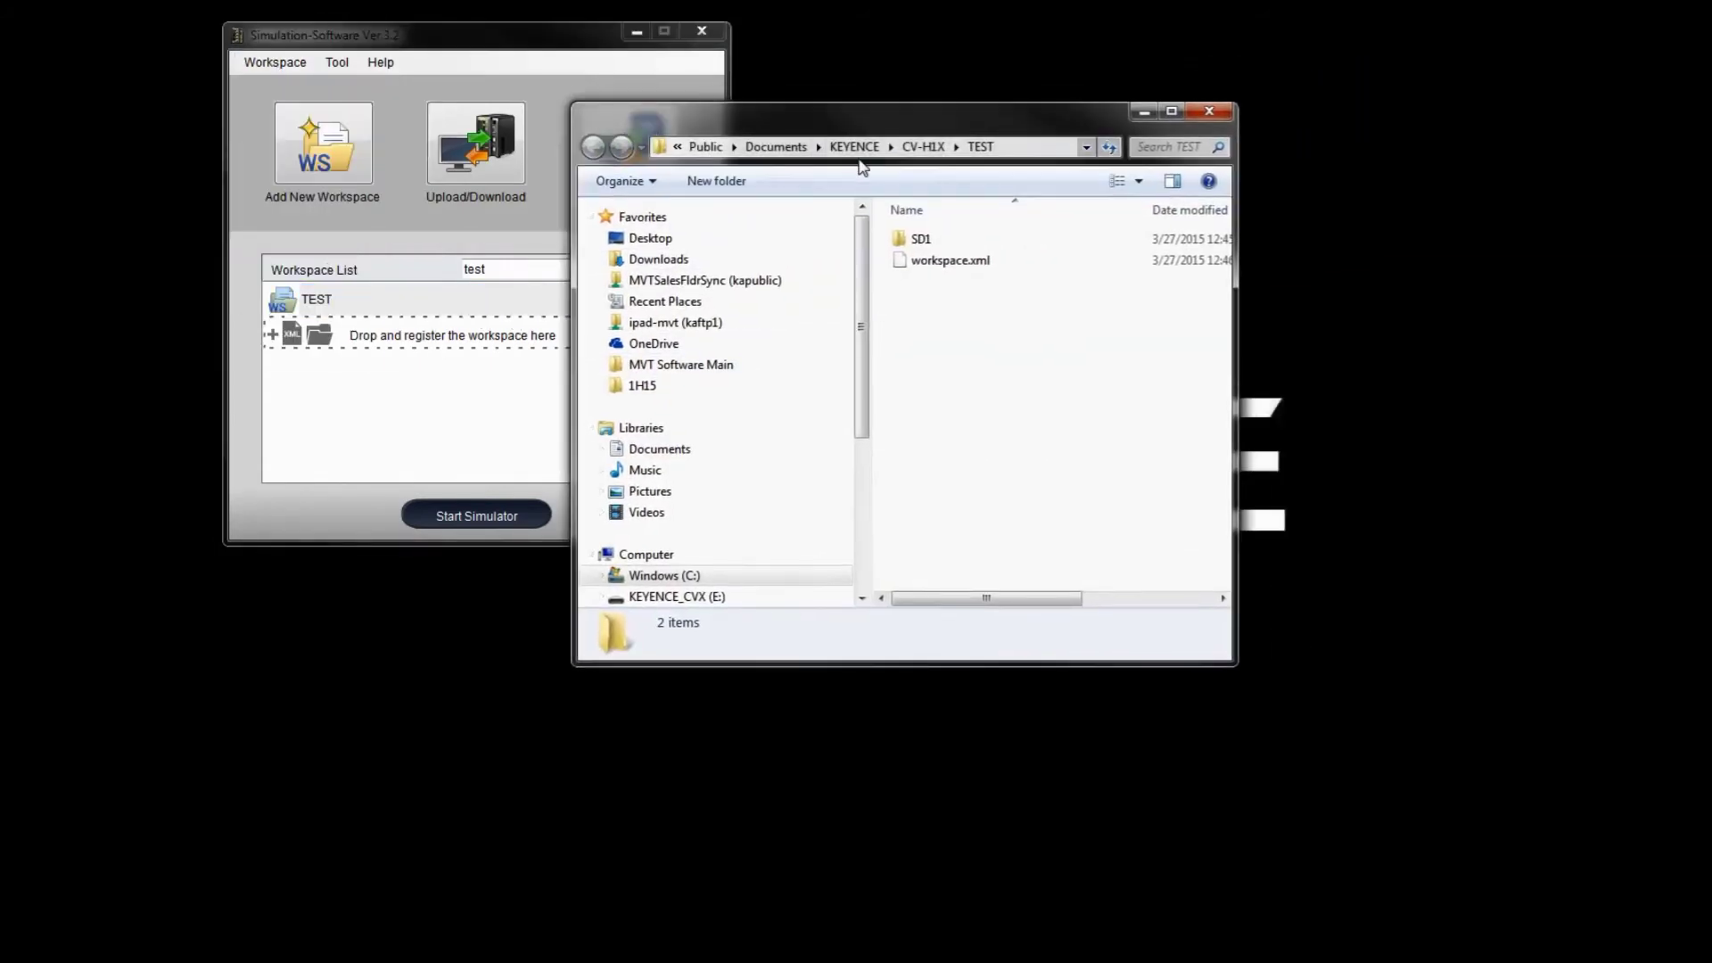
pyautogui.click(921, 146)
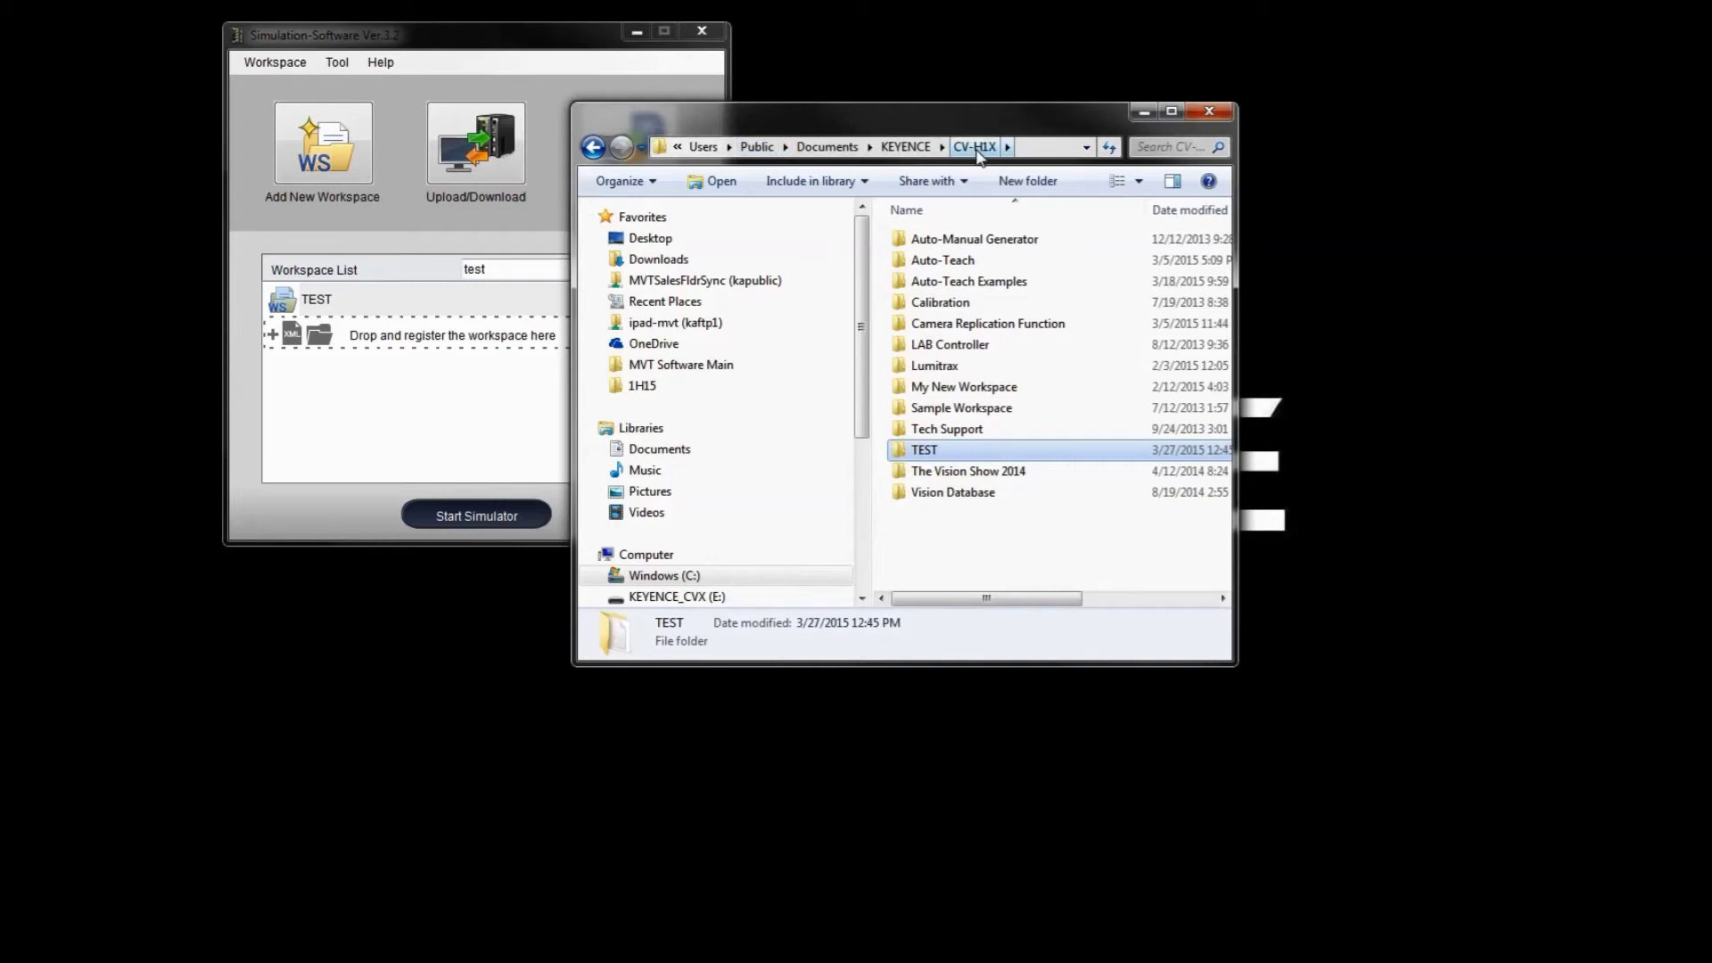
# Step: Browse TEST > SD1 > cv-x, then return to CV-H1X and bring up TEST's context menu
pyautogui.doubleClick(919, 457)
pyautogui.click(922, 242)
pyautogui.doubleClick(922, 242)
pyautogui.doubleClick(922, 241)
pyautogui.click(593, 148)
pyautogui.click(593, 148)
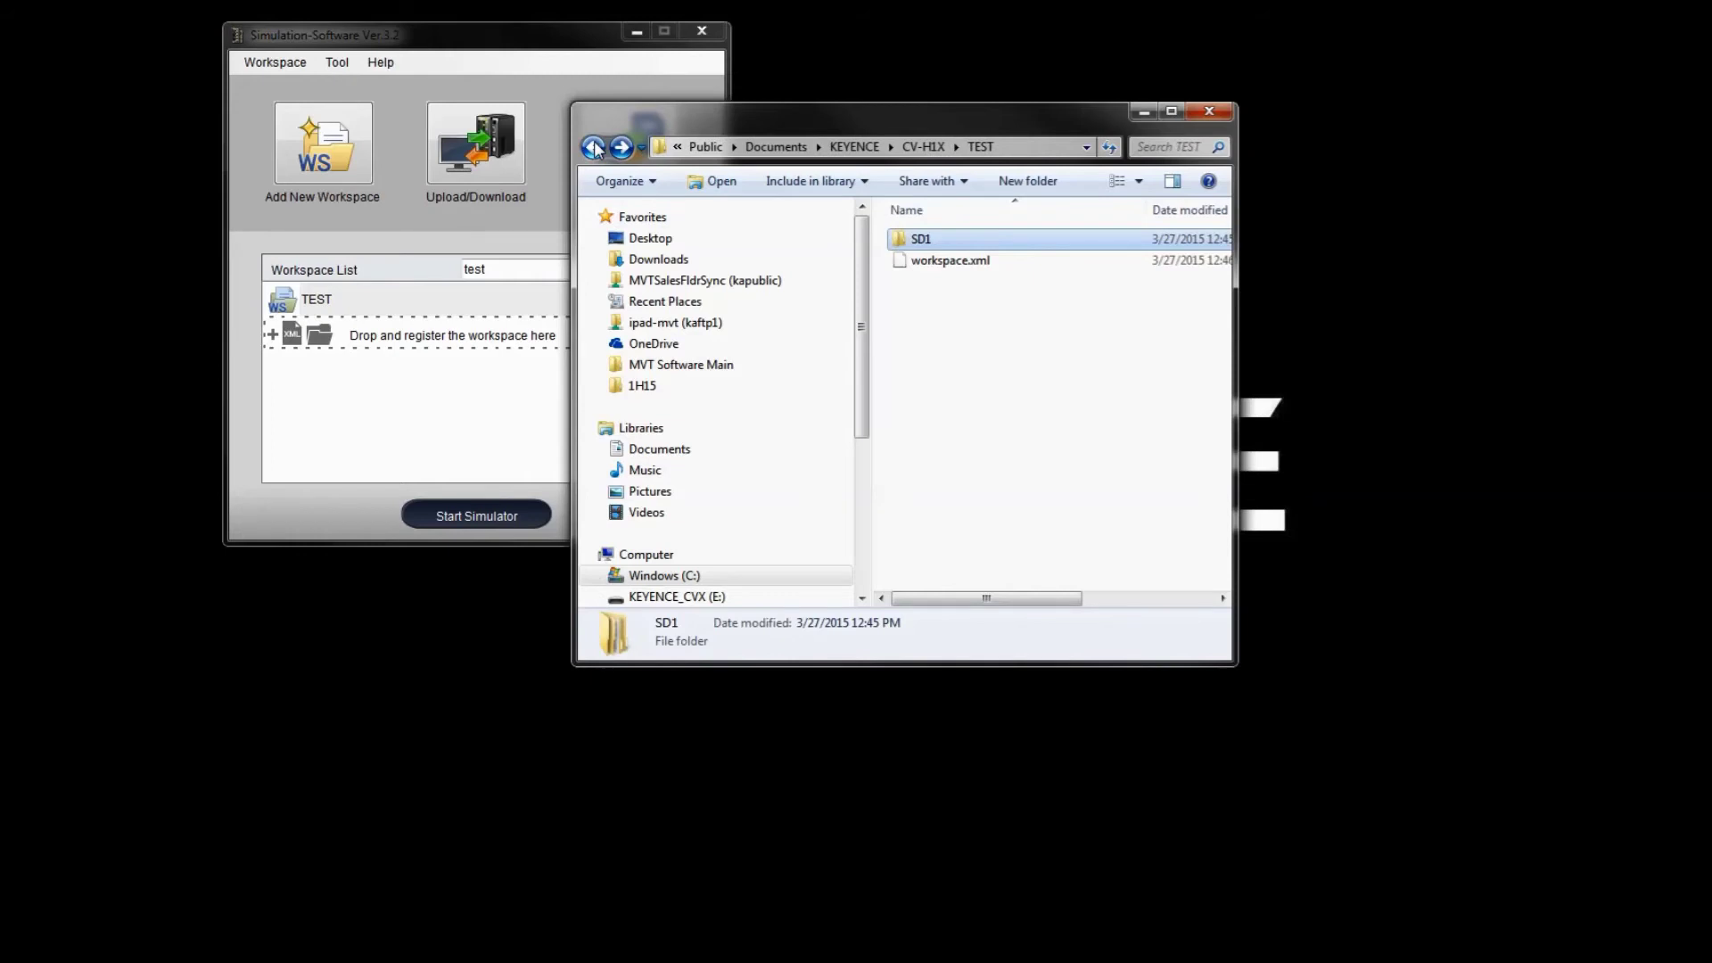
pyautogui.click(593, 148)
pyautogui.rightClick(959, 452)
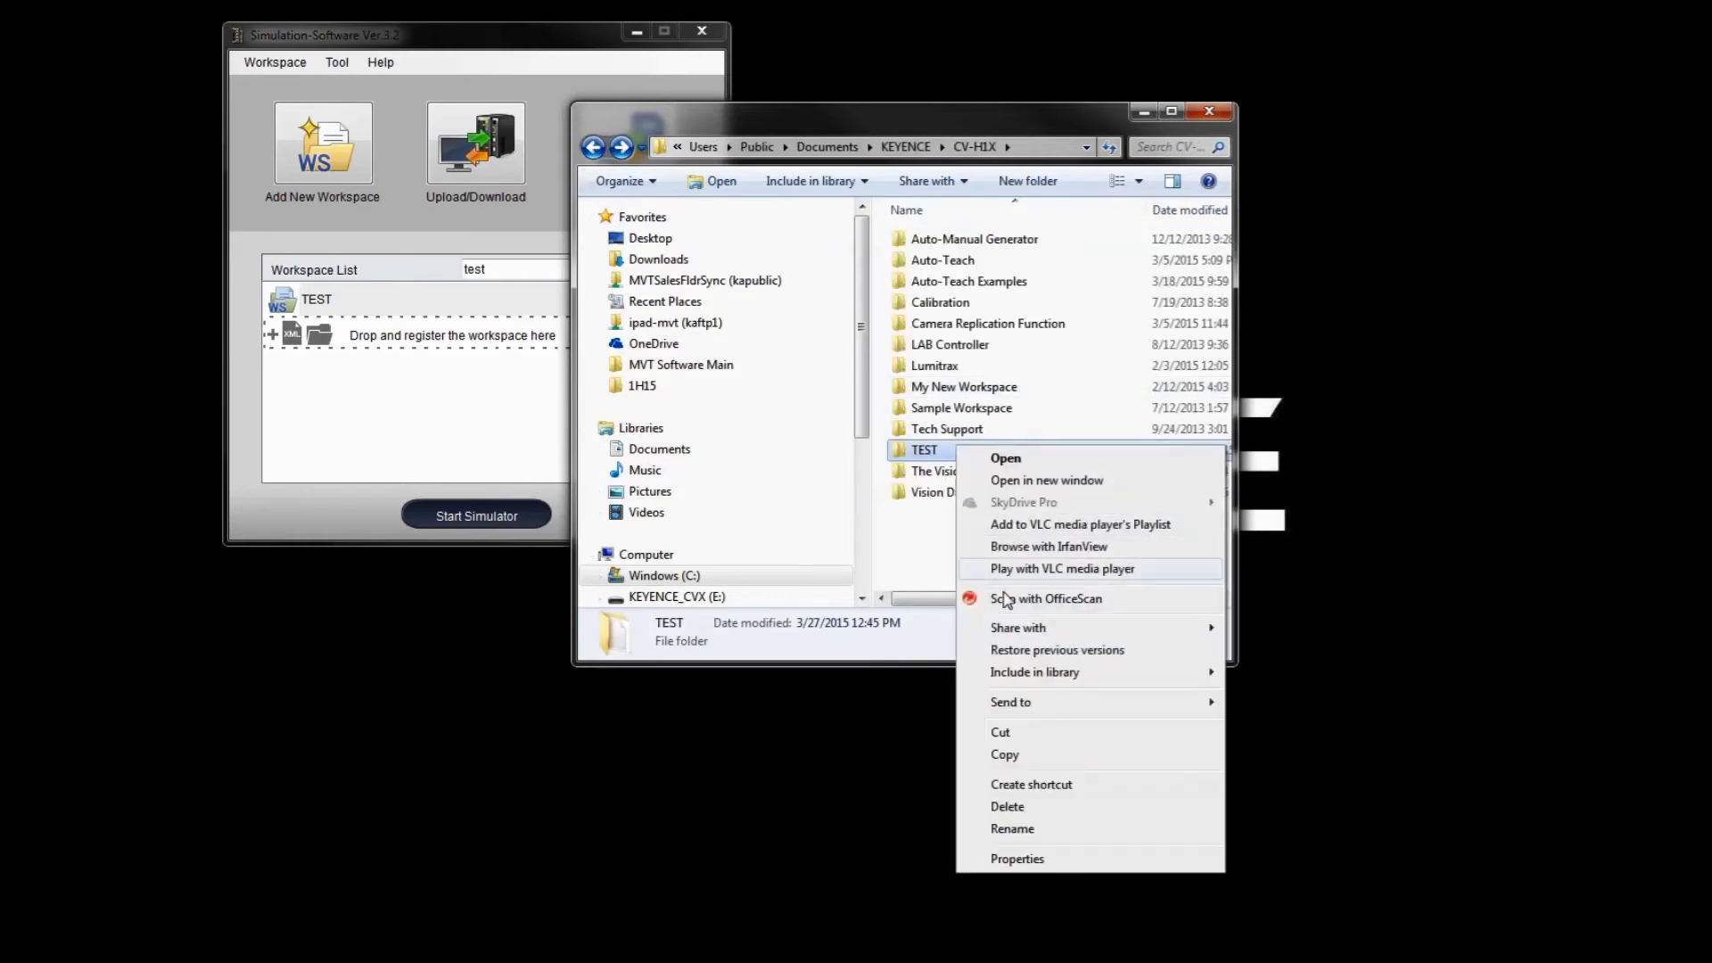
# Step: Send the TEST folder to a compressed TEST.zip and check its 27.8 MB size
pyautogui.moveTo(1132, 705)
pyautogui.click(1291, 727)
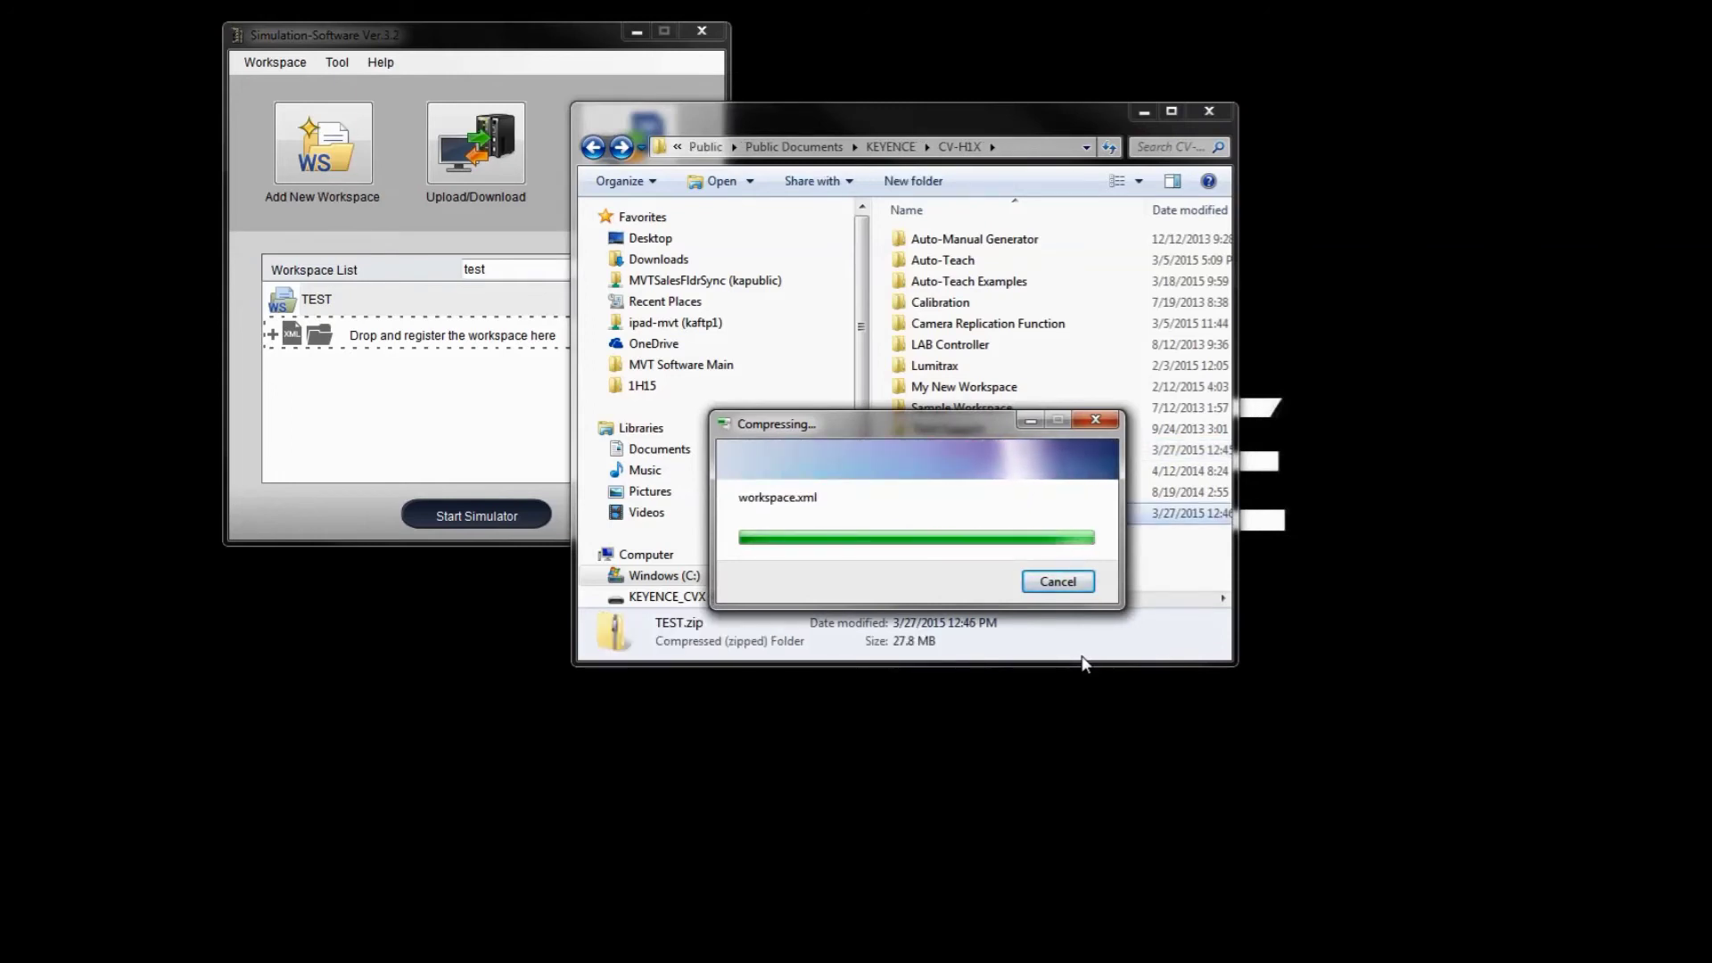
pyautogui.click(985, 543)
pyautogui.click(948, 516)
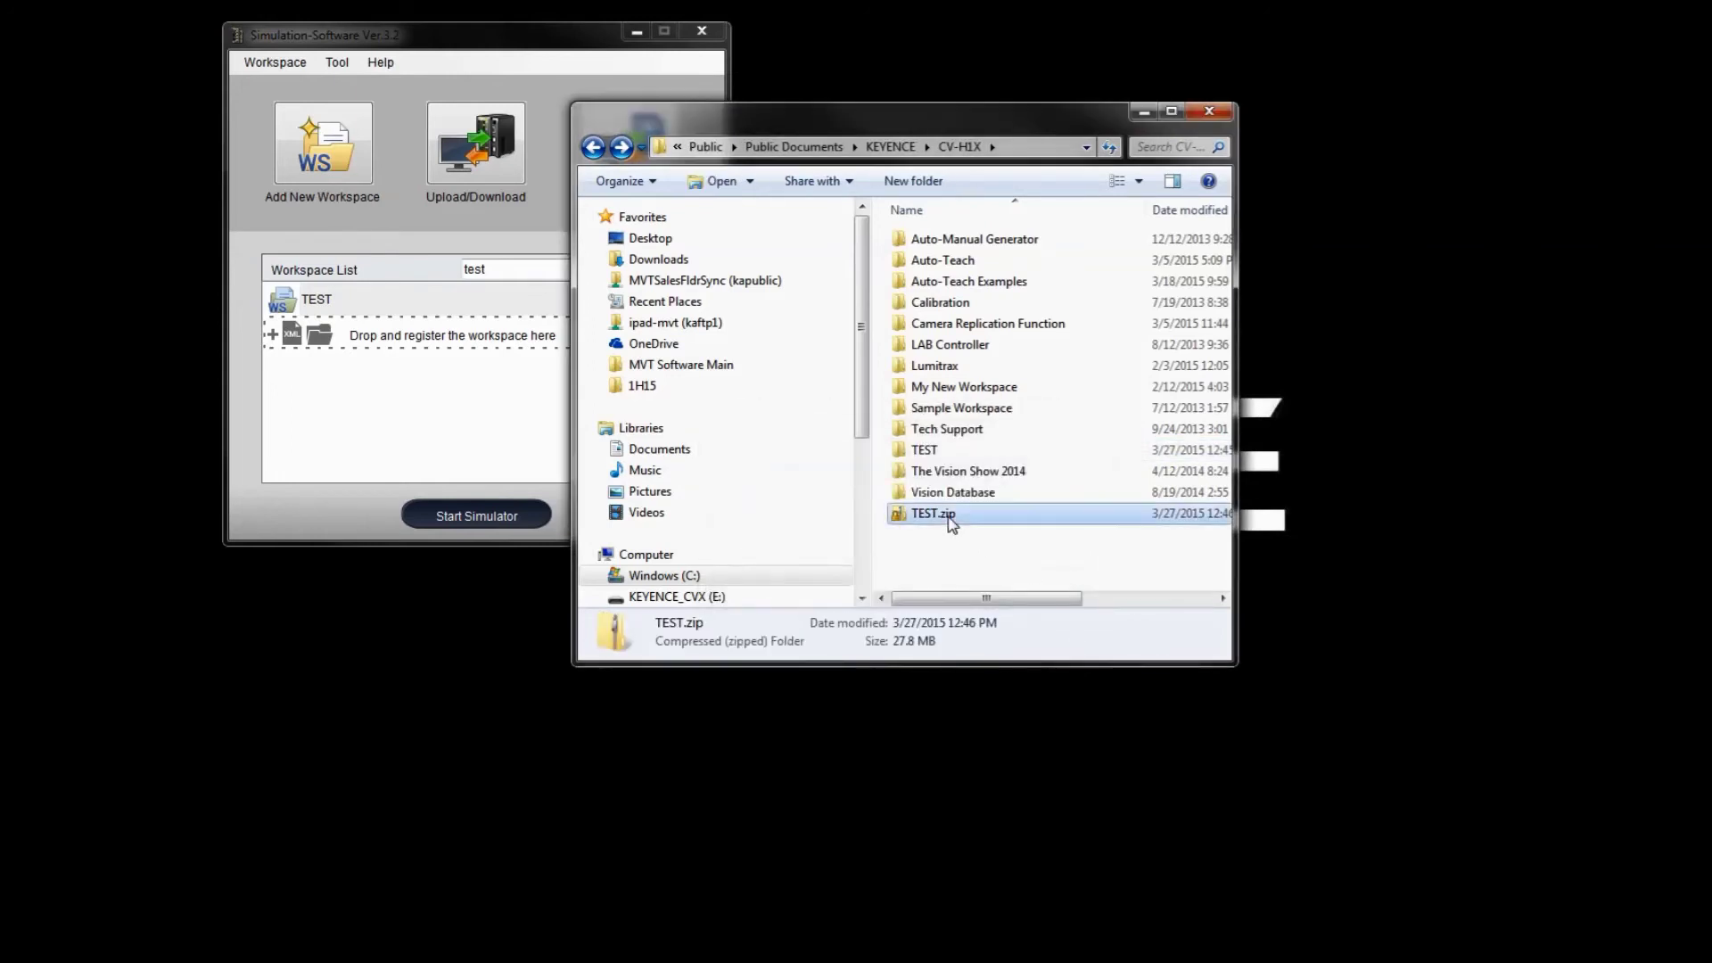
pyautogui.moveTo(1235, 537); pyautogui.dragTo(1455, 537)
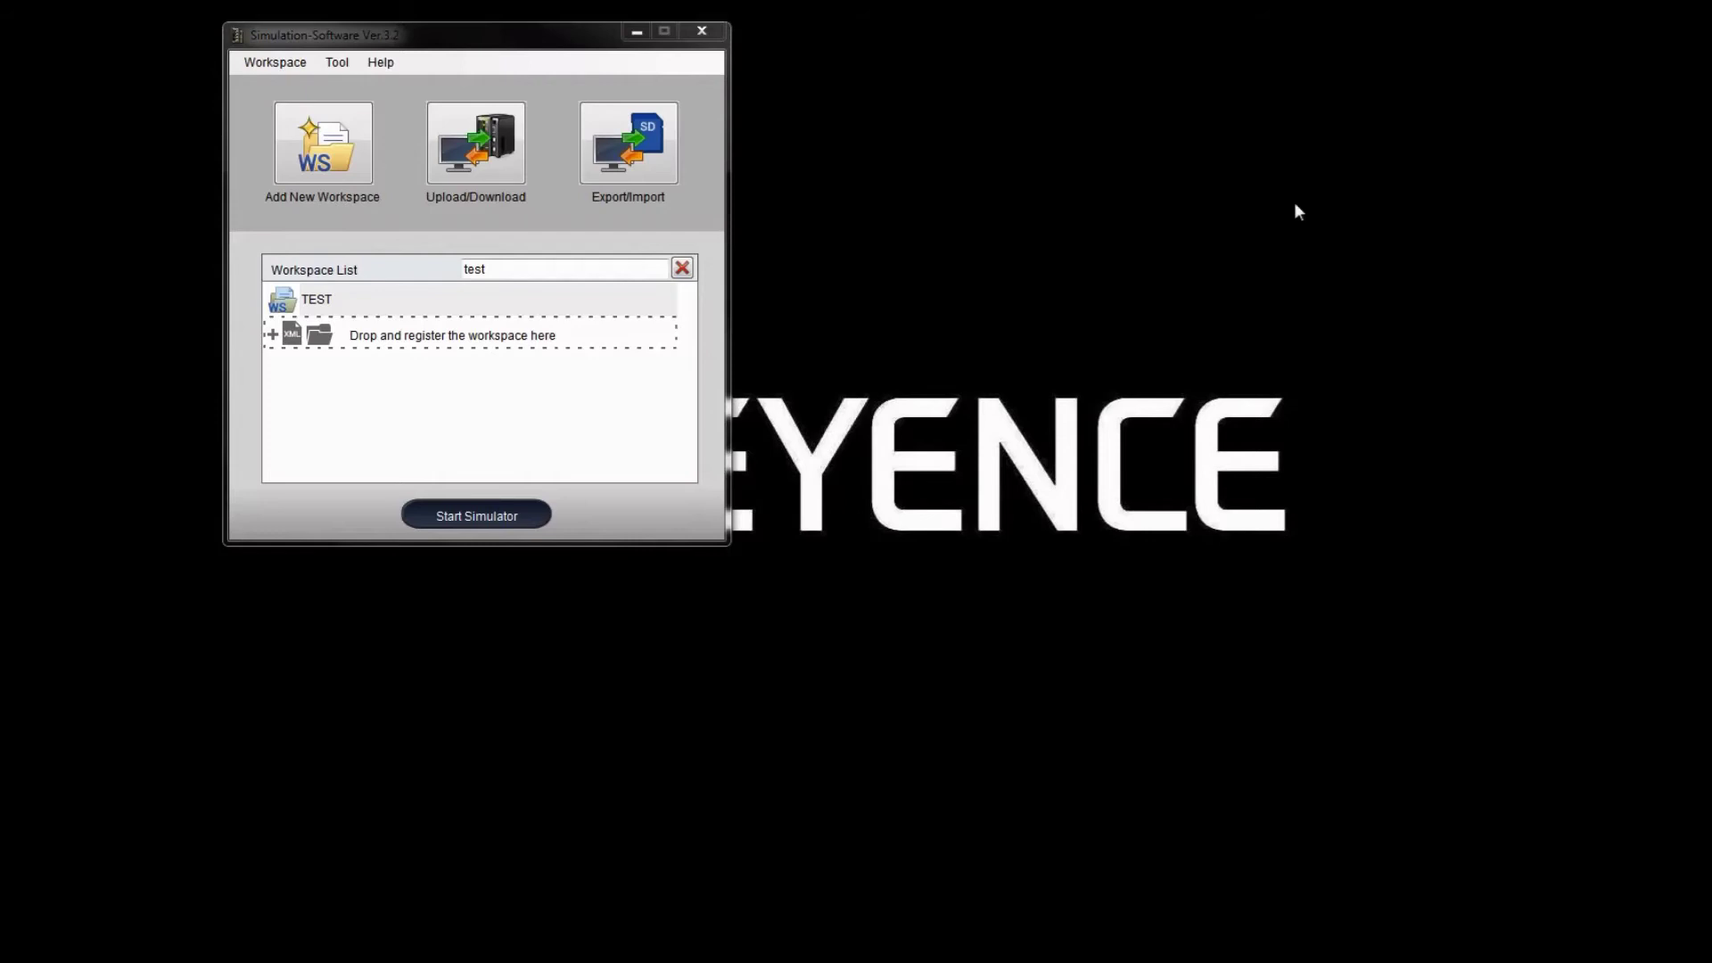
# Step: Launch the simulator with the TEST workspace and view its Dark or Bright Cluster Count tool
pyautogui.click(415, 307)
pyautogui.doubleClick(413, 310)
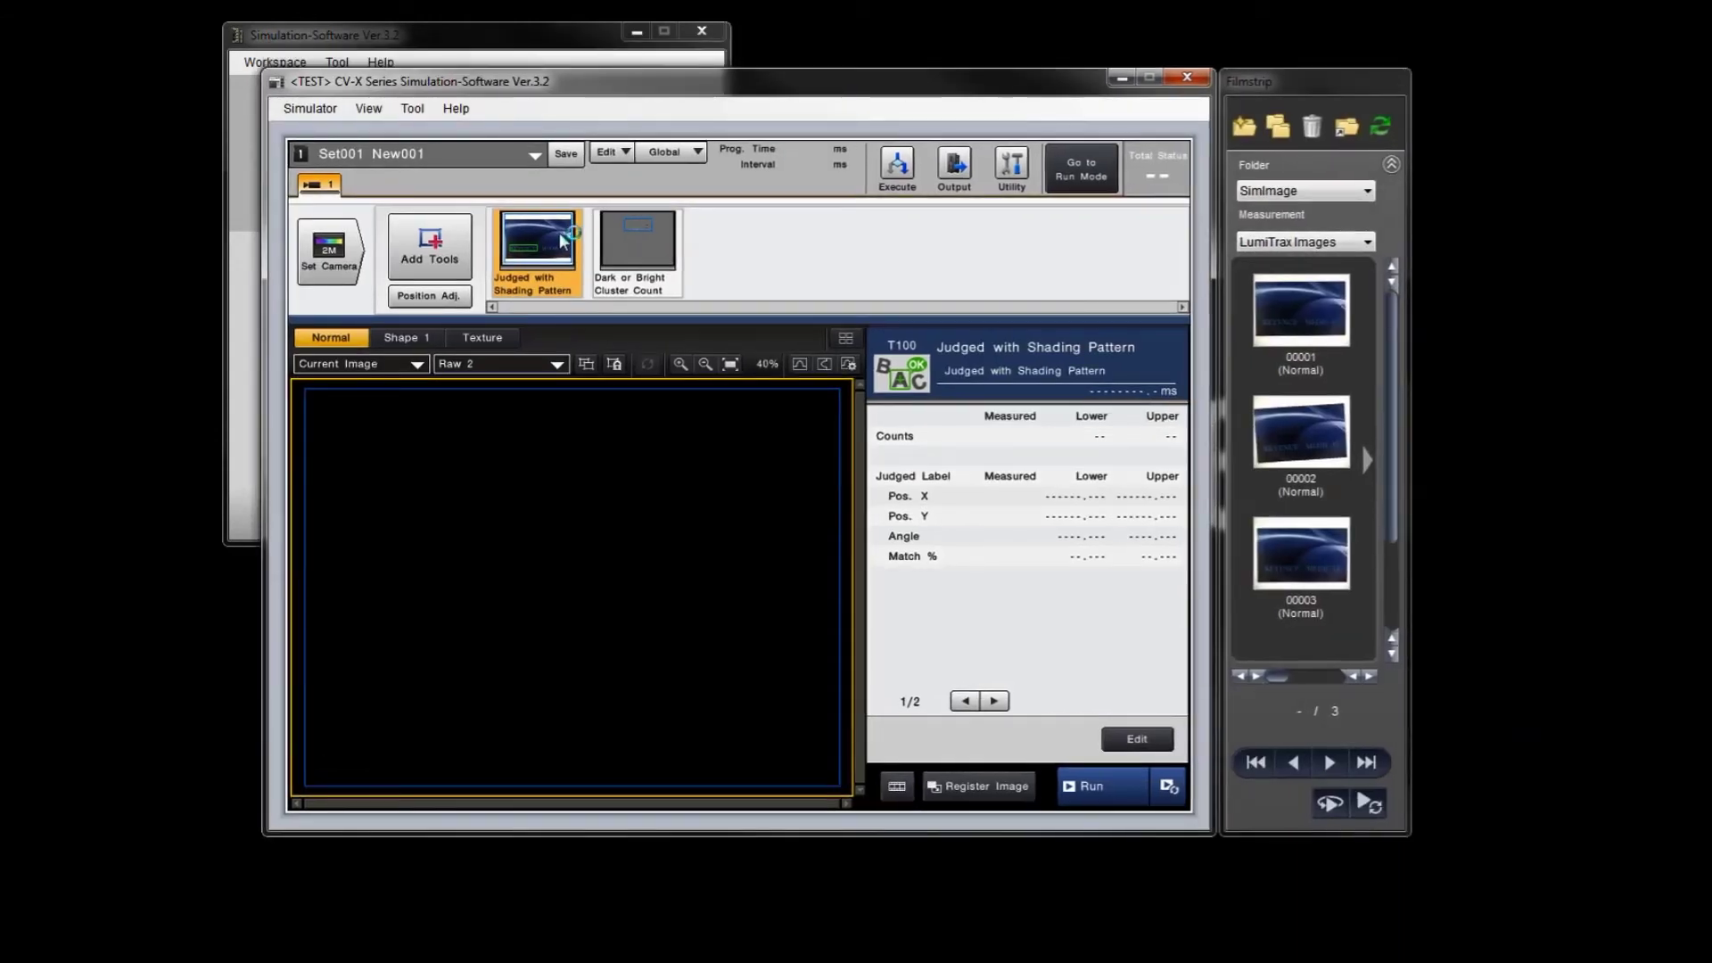
pyautogui.click(622, 249)
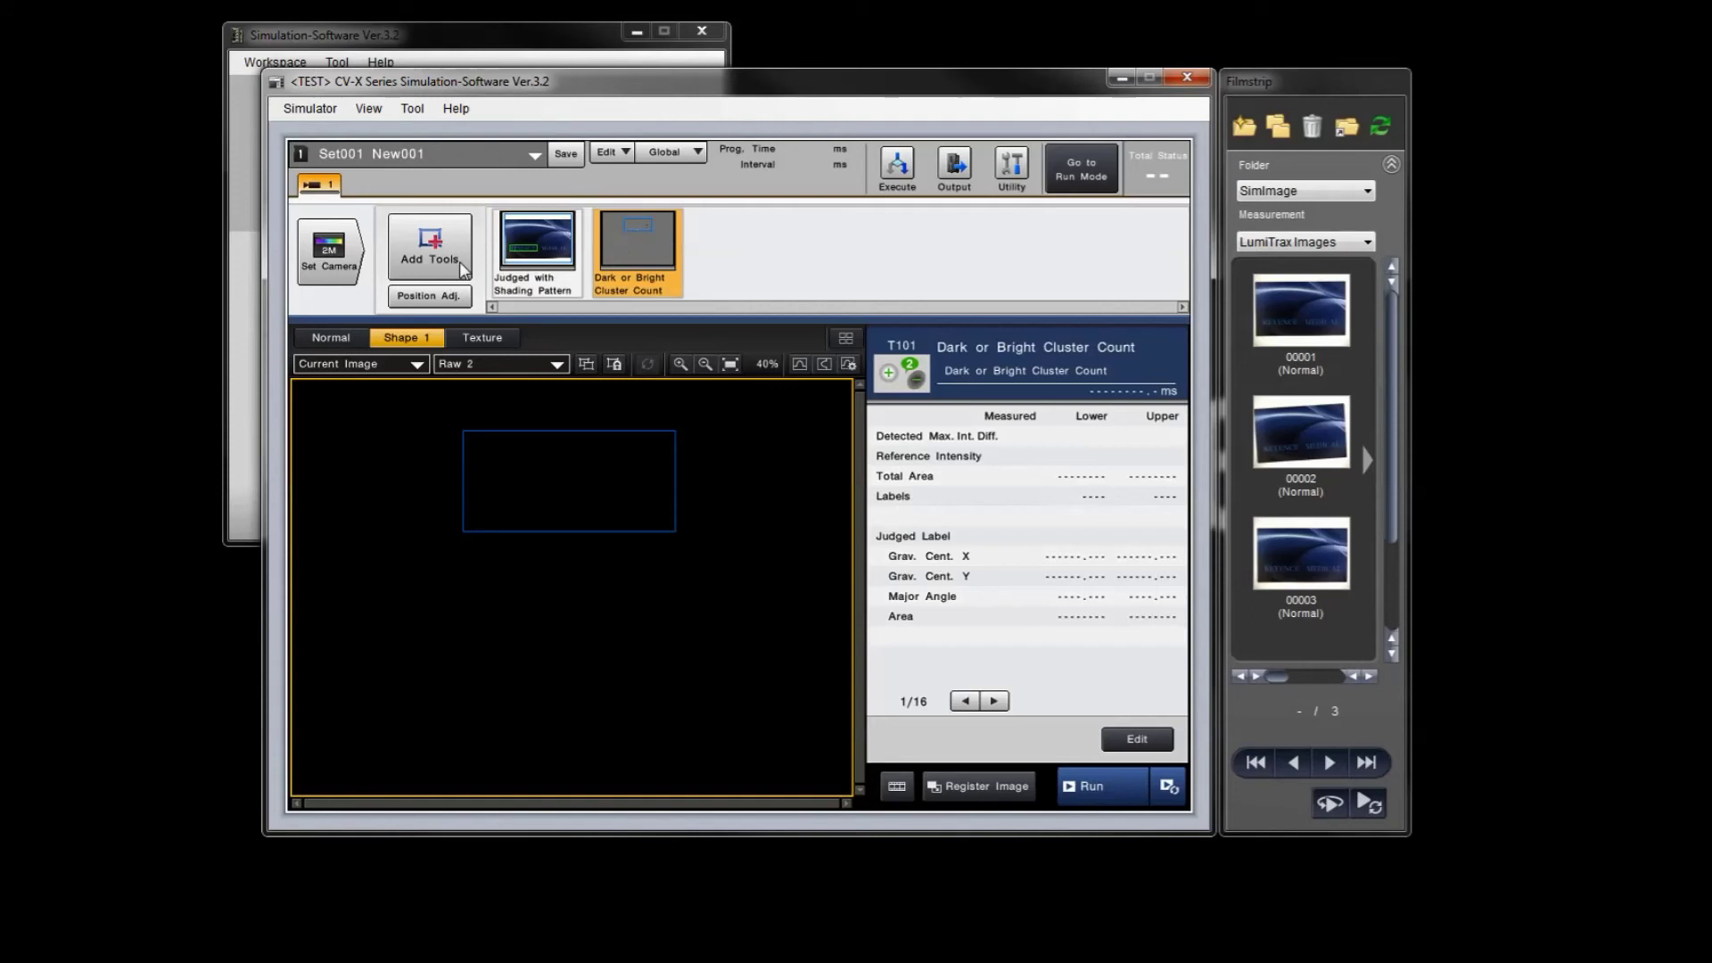
# Step: Add a Color Component tool on the Normal image, lowering the inspection region's top edge
pyautogui.click(416, 263)
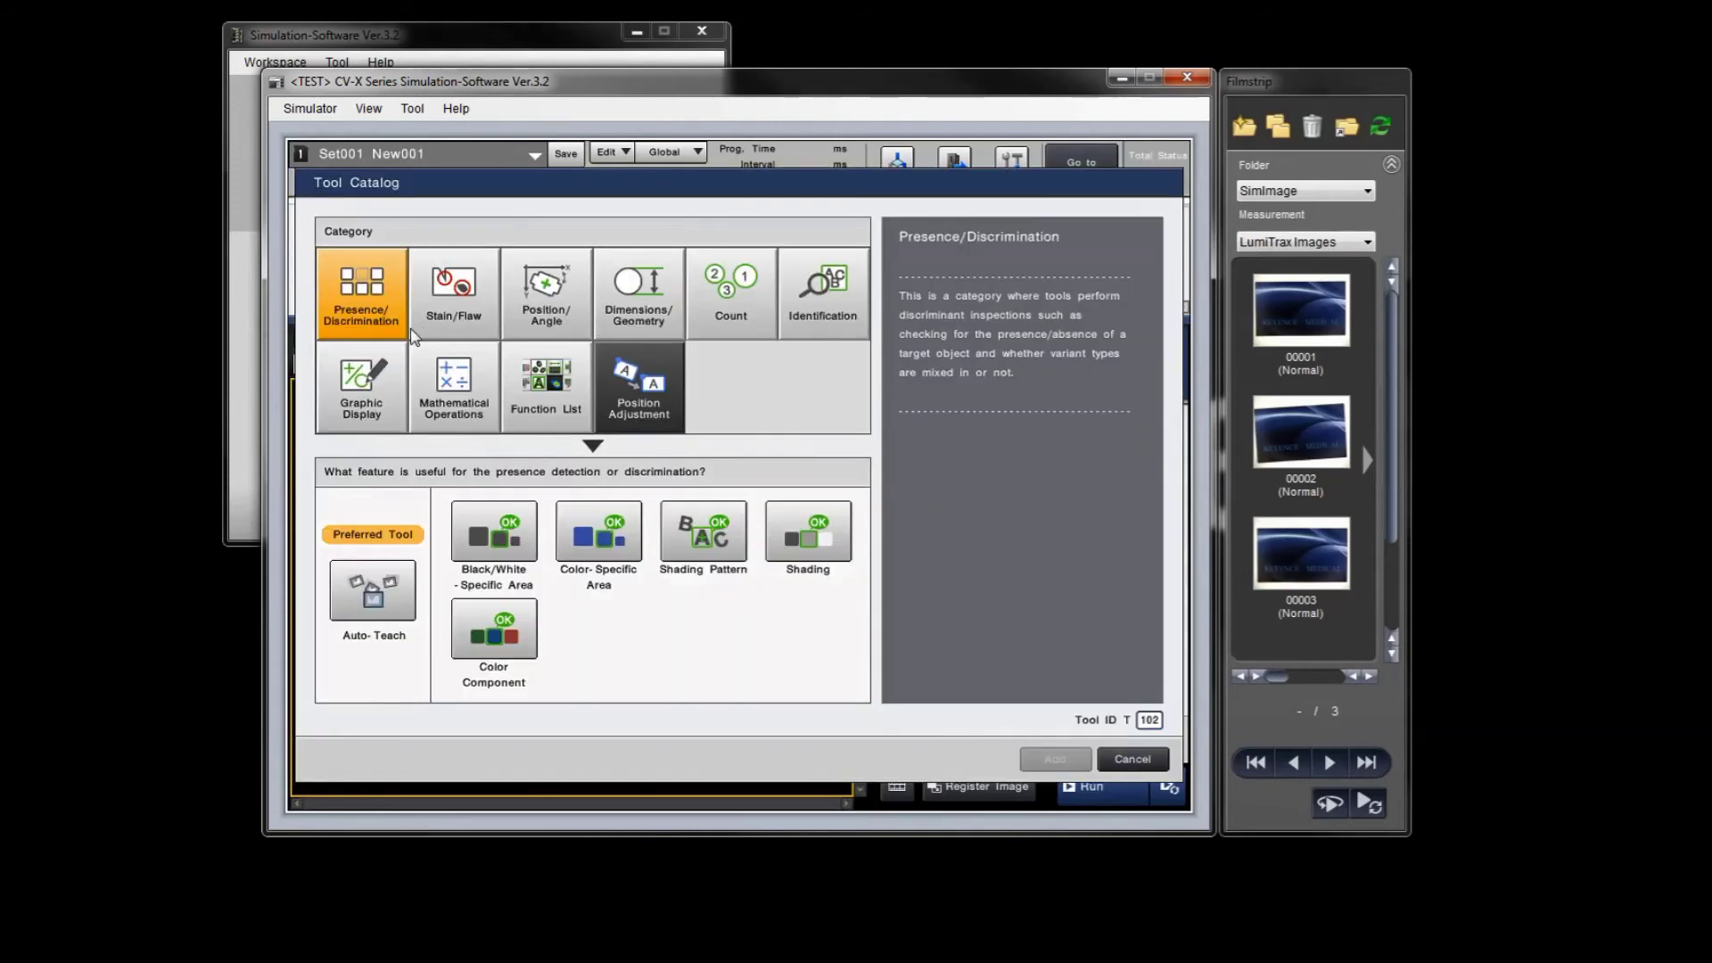
pyautogui.click(499, 642)
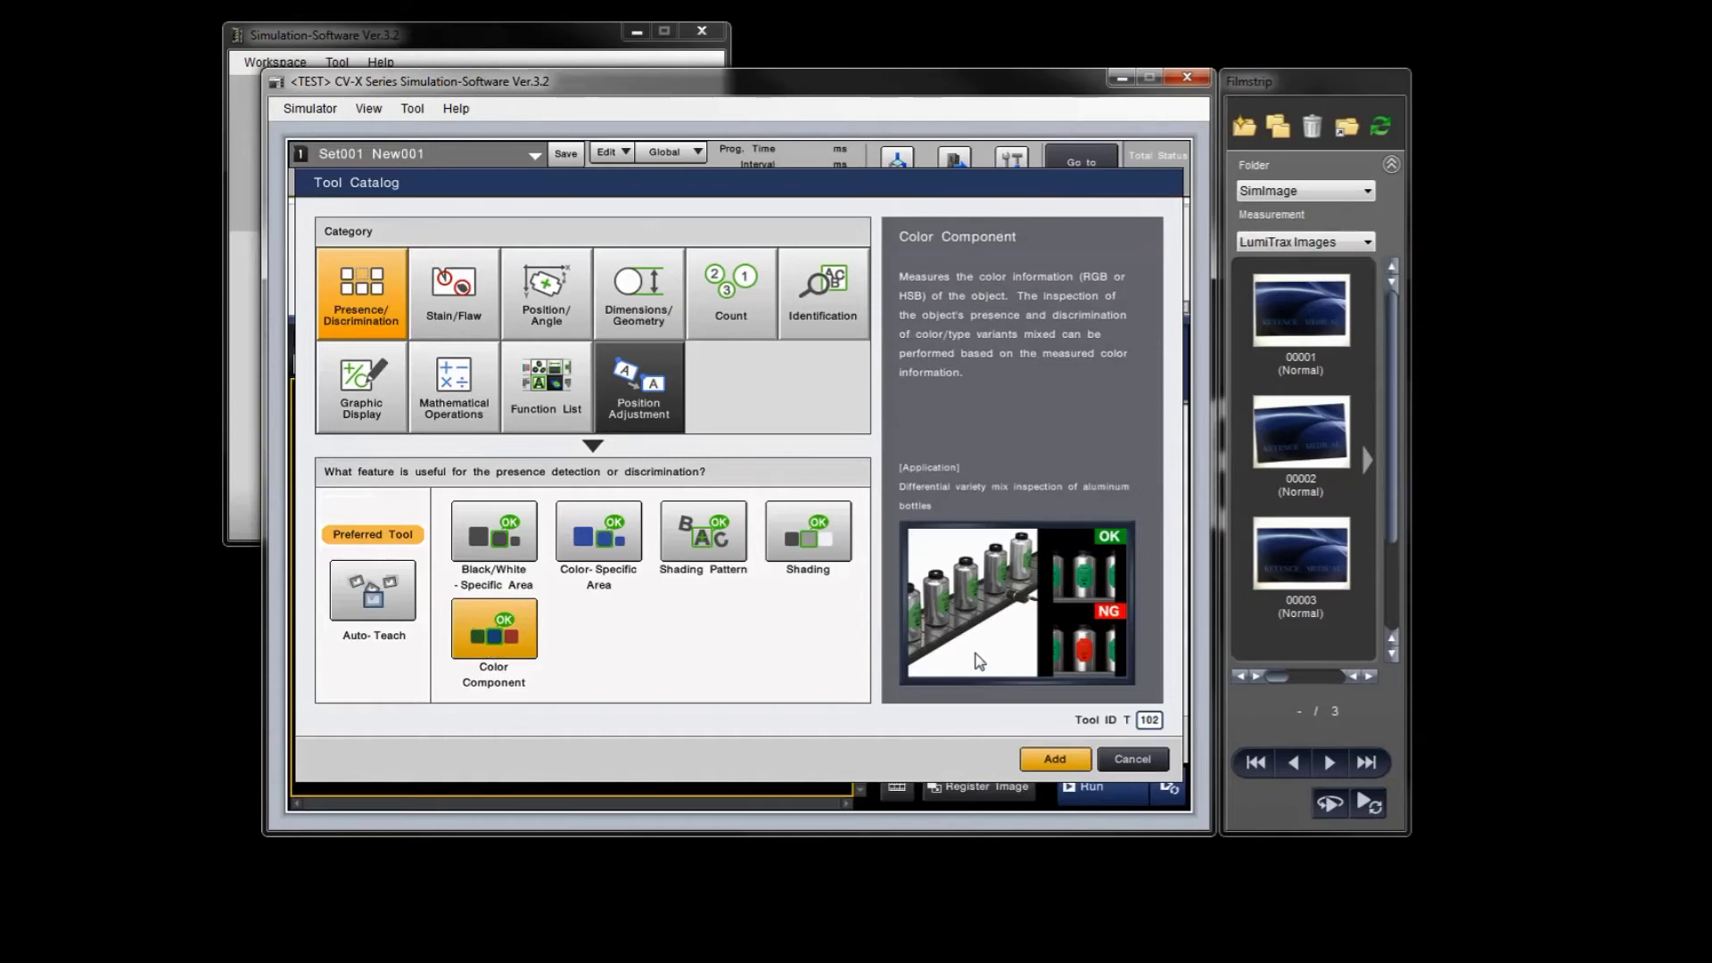
pyautogui.click(1073, 757)
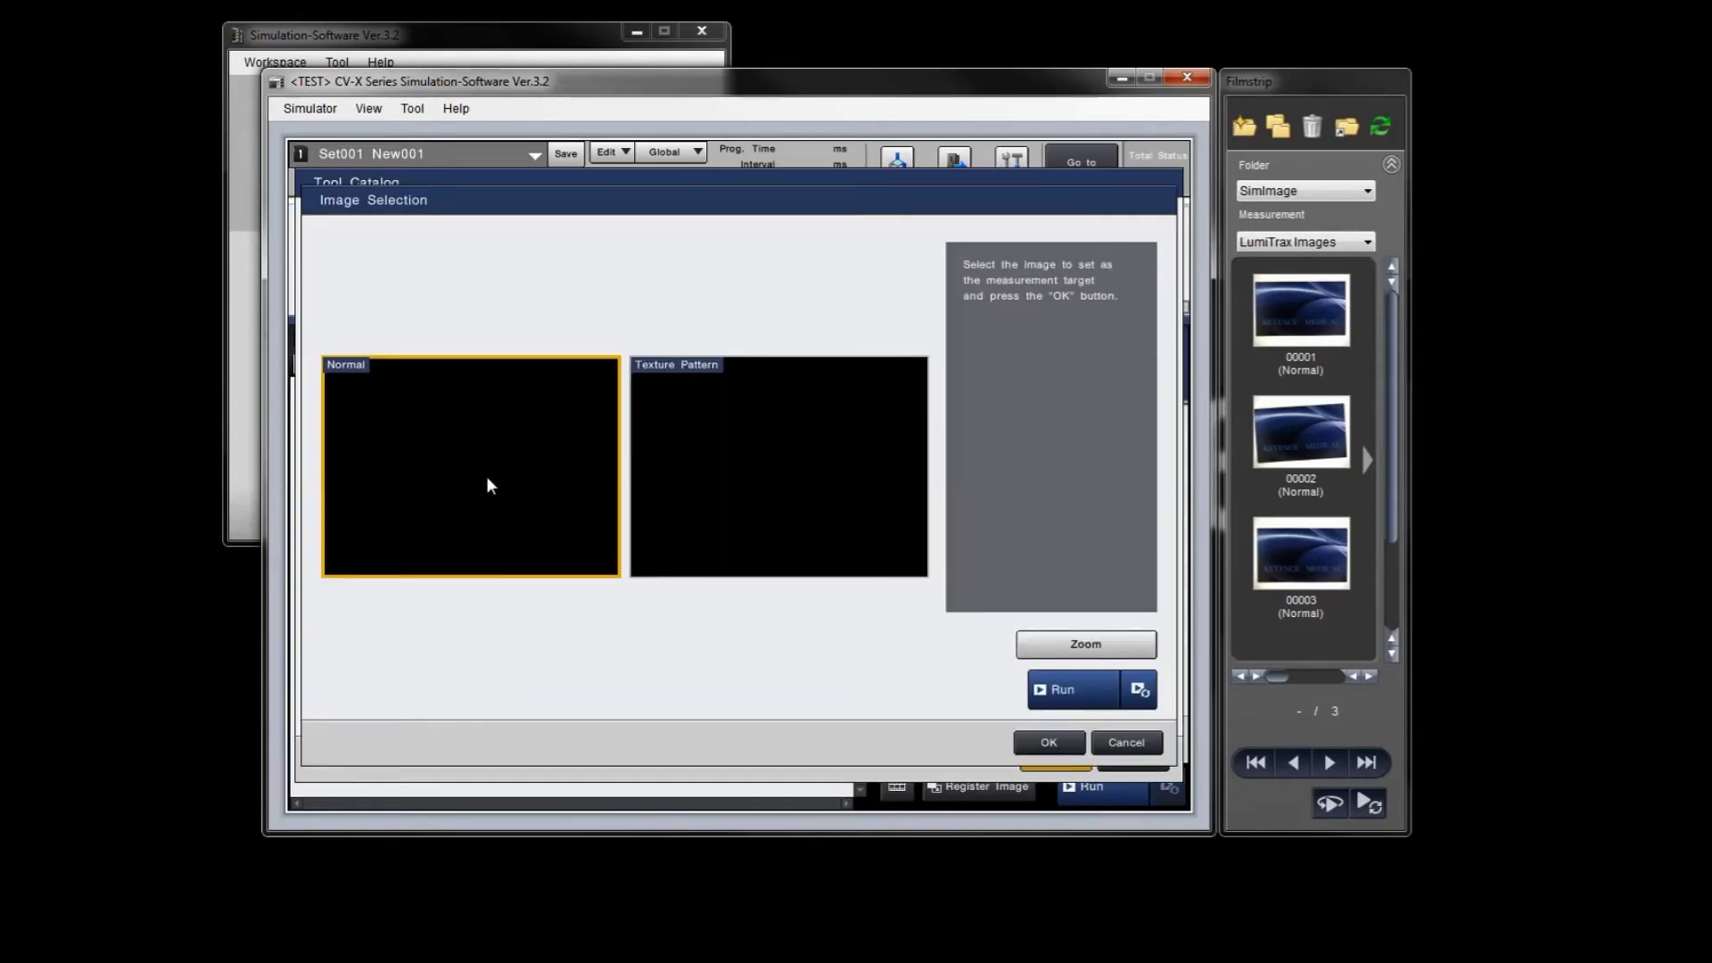
pyautogui.click(1048, 743)
pyautogui.moveTo(376, 428); pyautogui.dragTo(372, 459)
pyautogui.click(1037, 713)
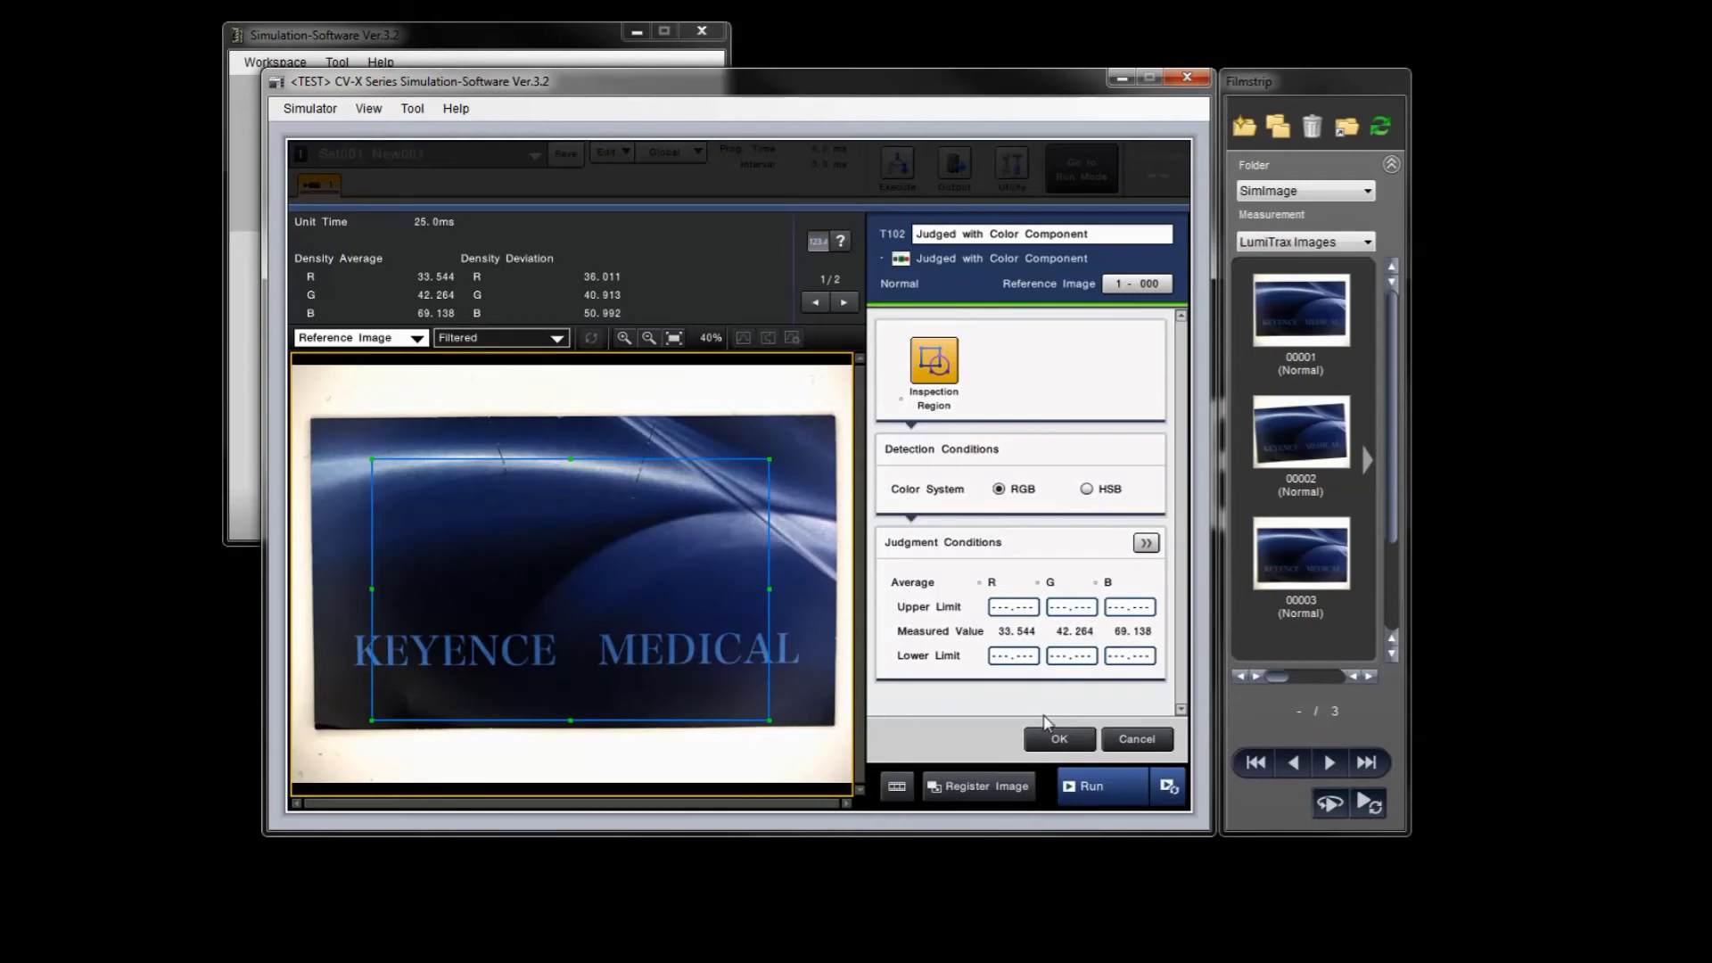
pyautogui.click(1063, 741)
# Step: Test through the filmstrip images, save changes in Run Mode, then close the simulator
pyautogui.click(1329, 762)
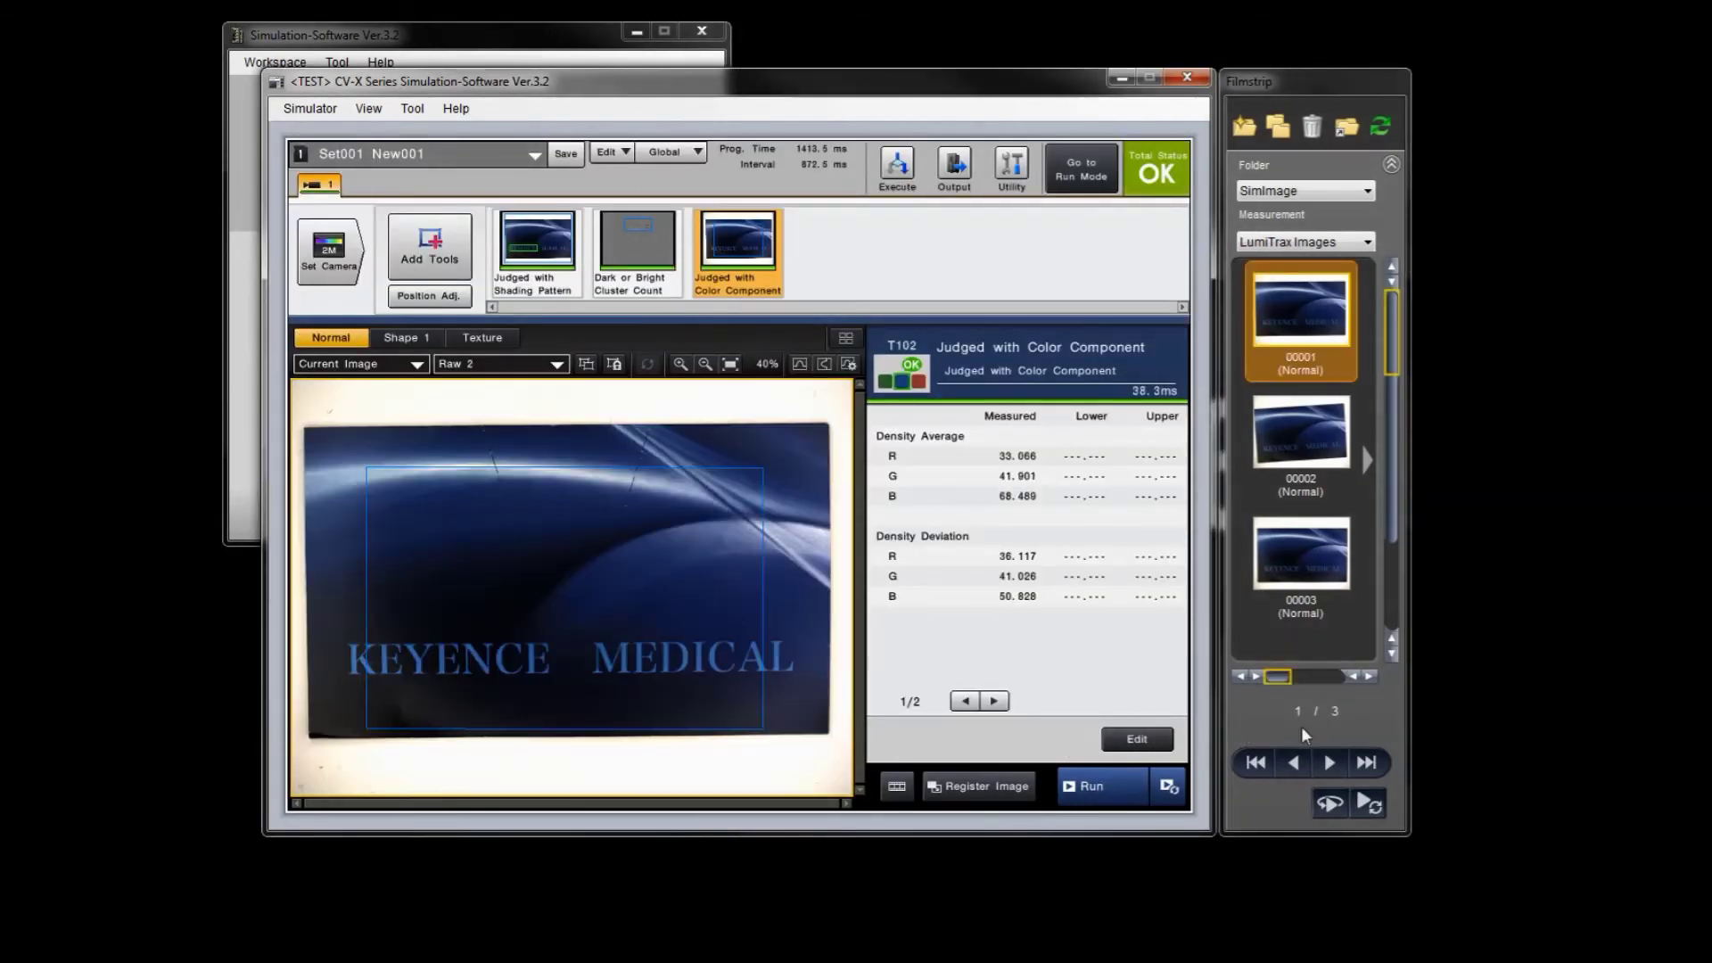
pyautogui.click(1329, 764)
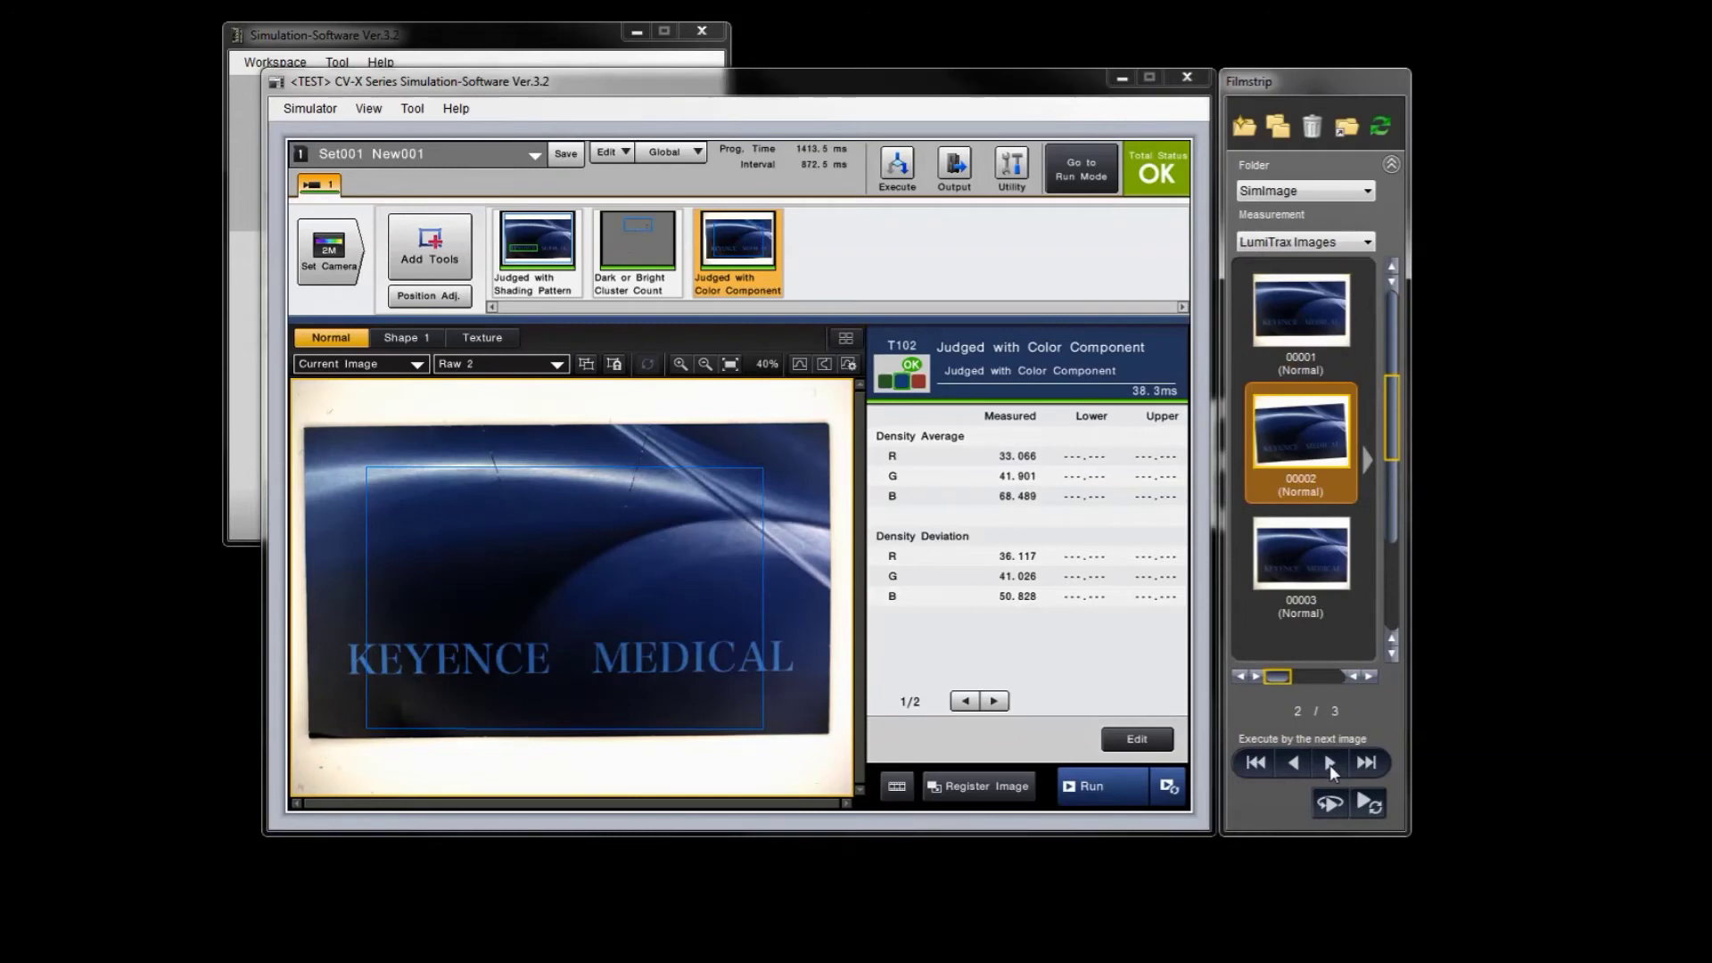
pyautogui.click(1329, 764)
pyautogui.click(1078, 167)
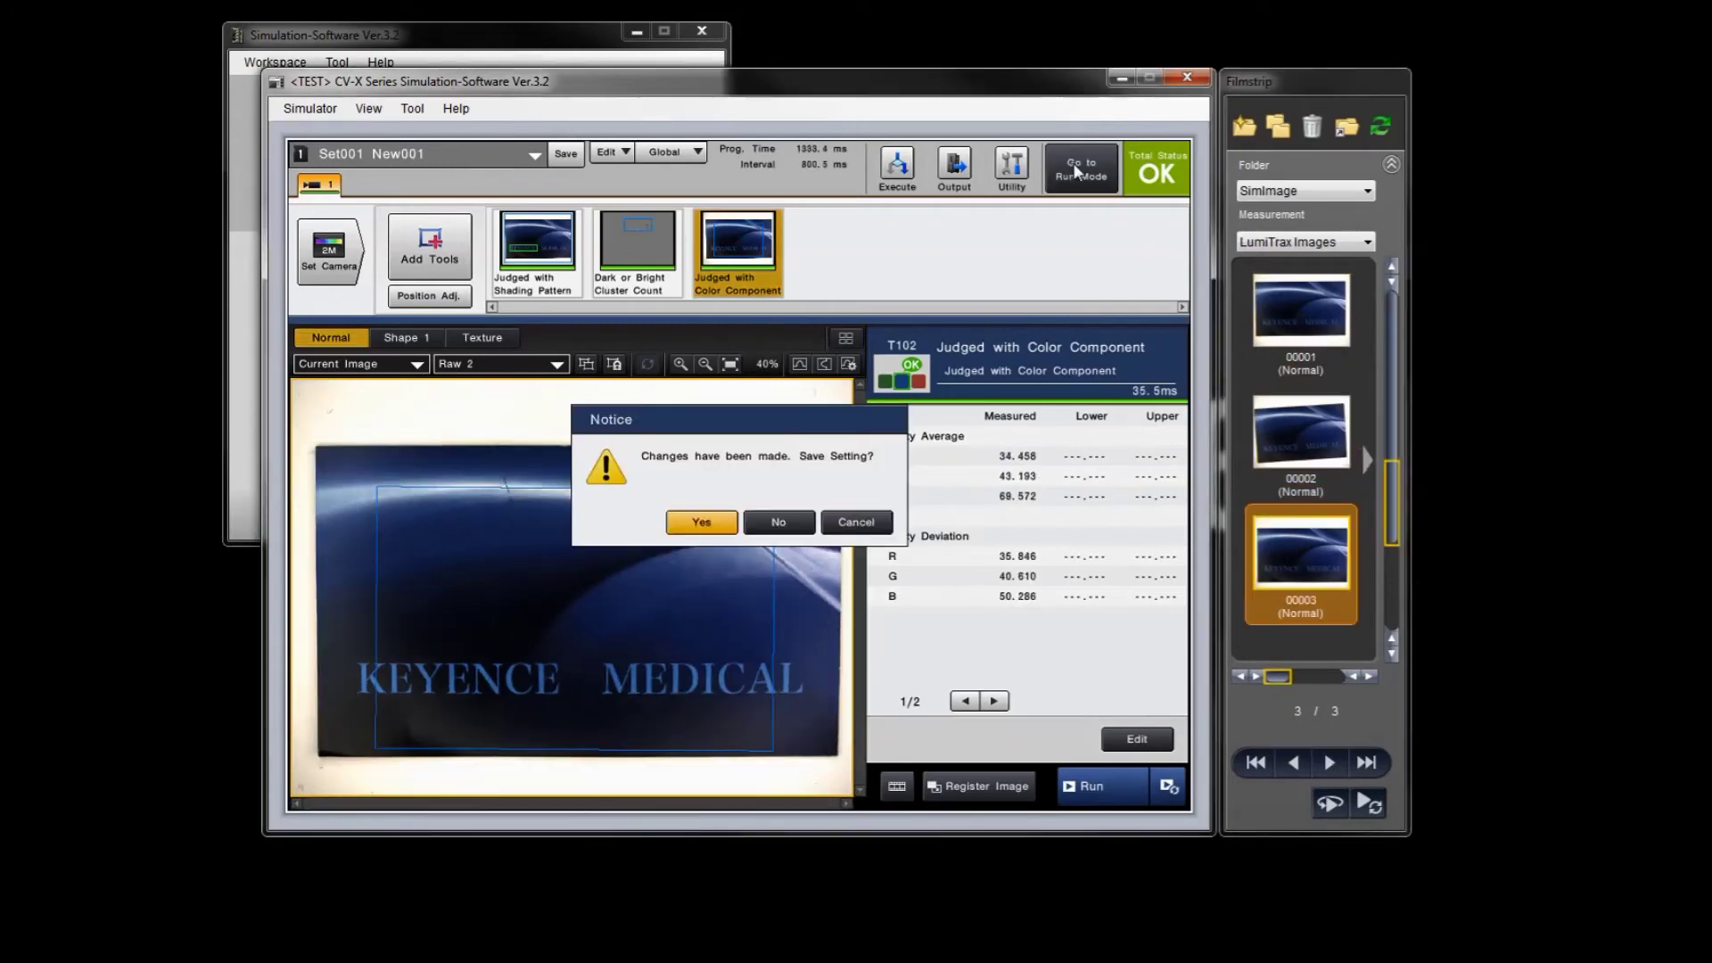
pyautogui.click(713, 523)
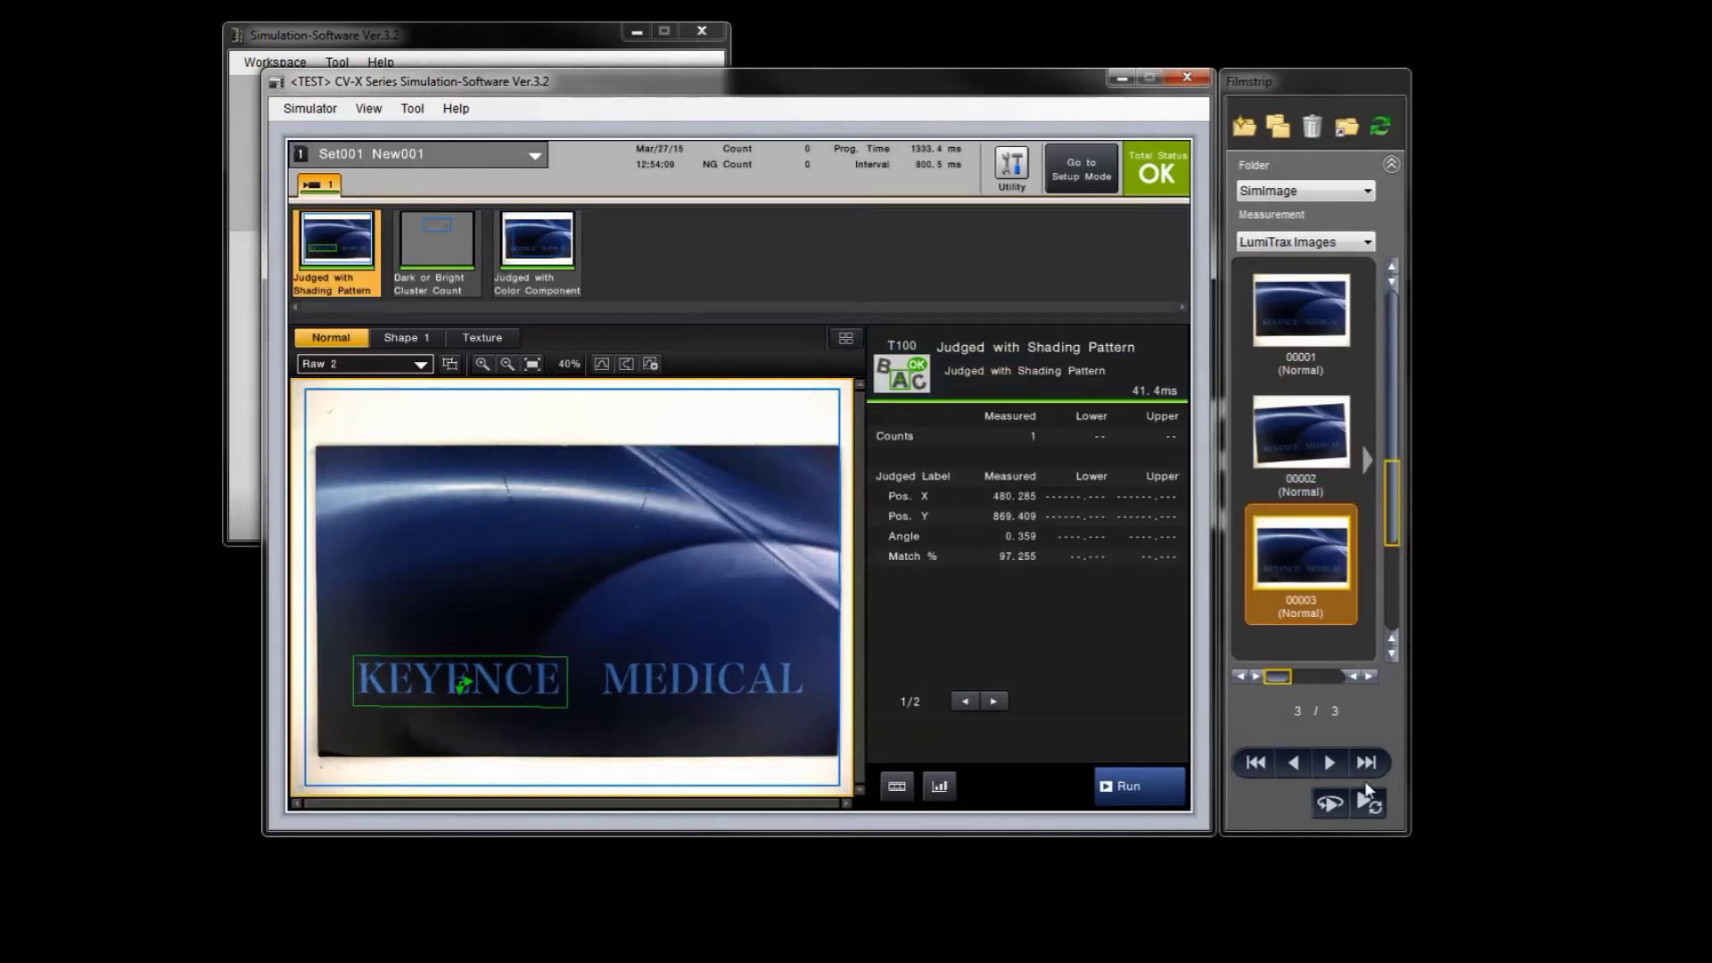
pyautogui.click(1327, 763)
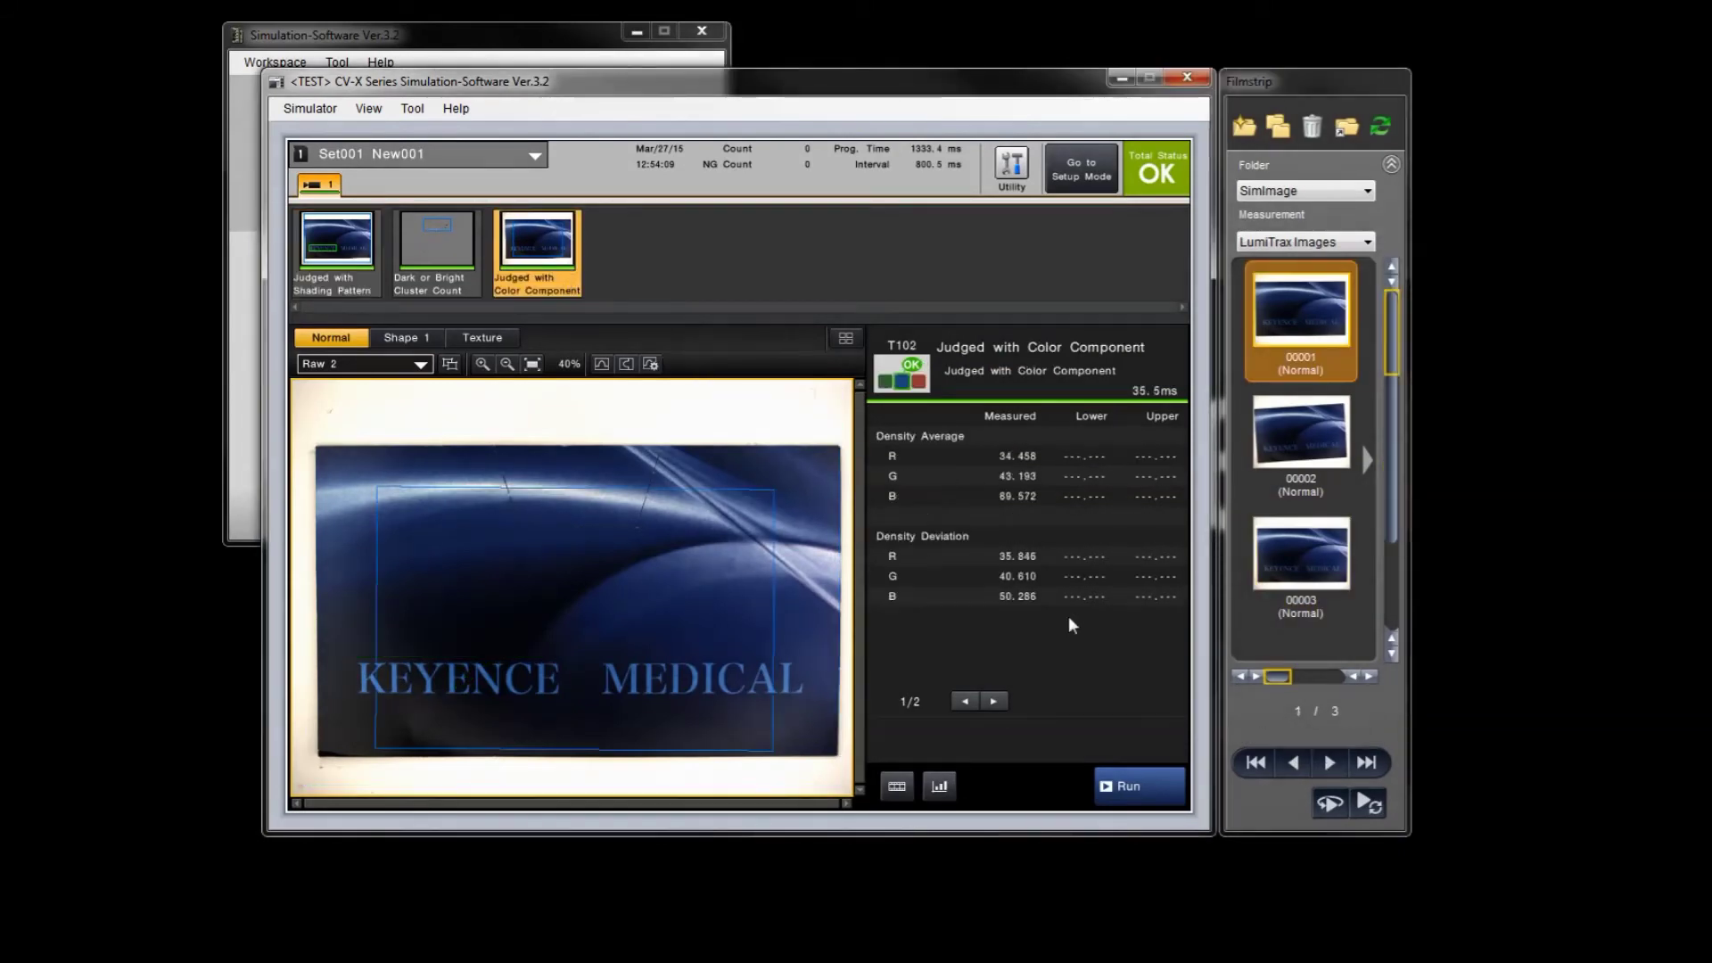
pyautogui.click(1331, 761)
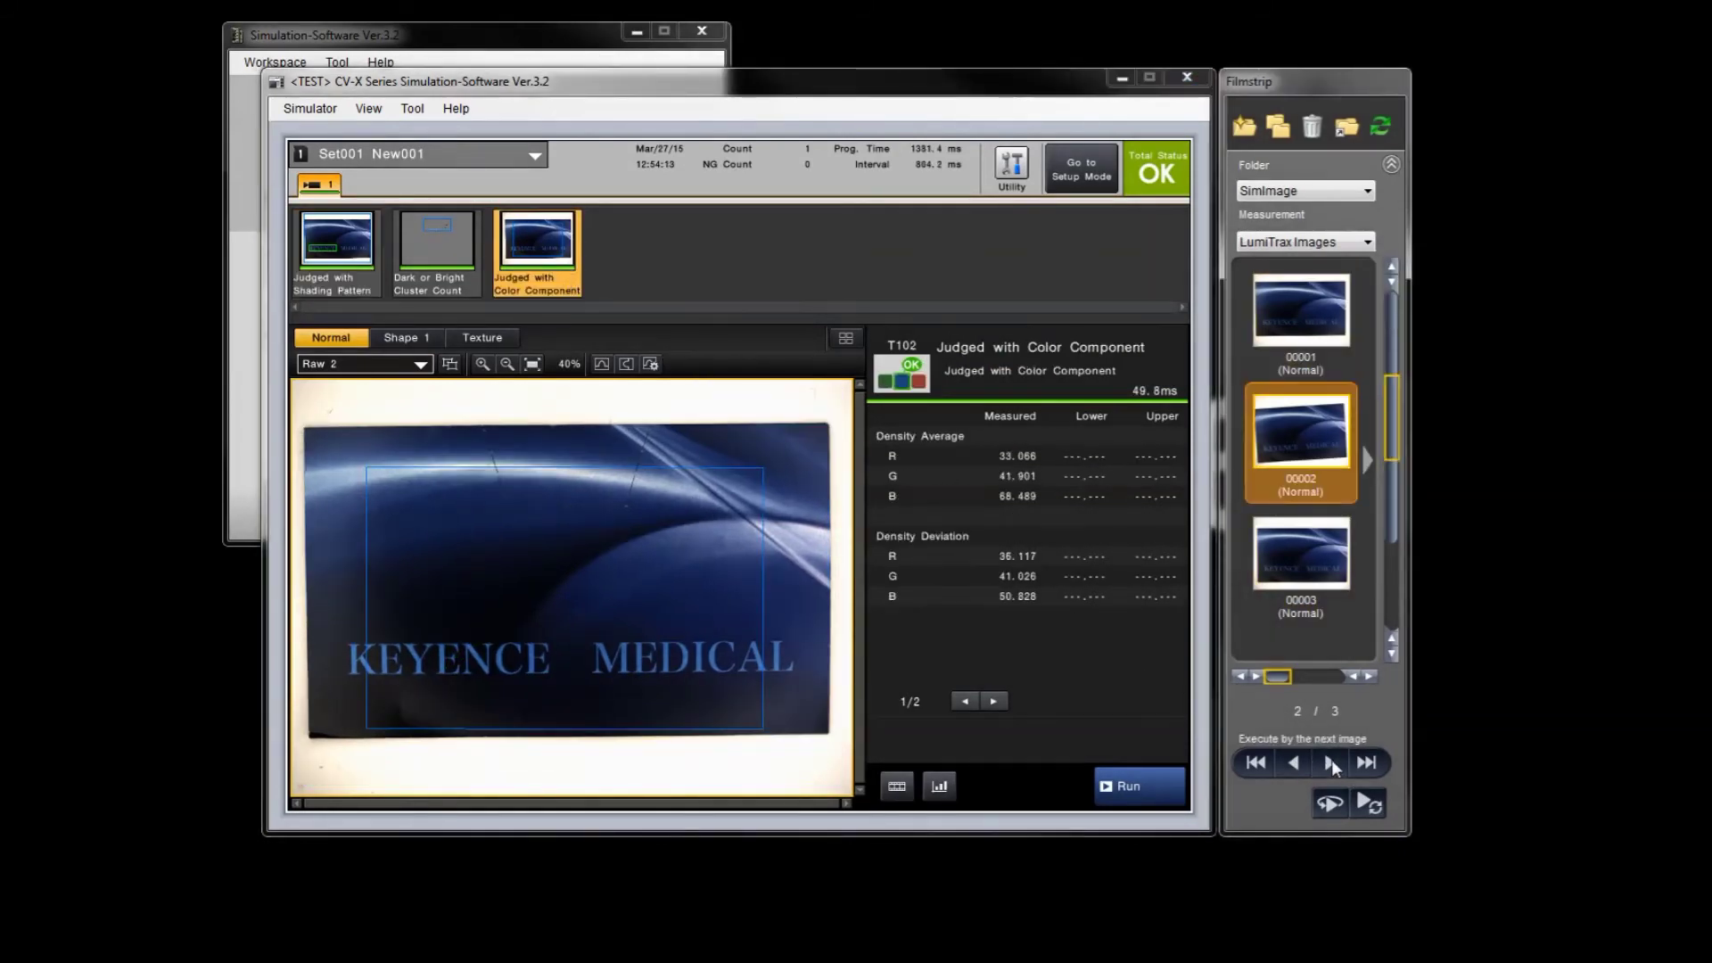
pyautogui.click(1187, 80)
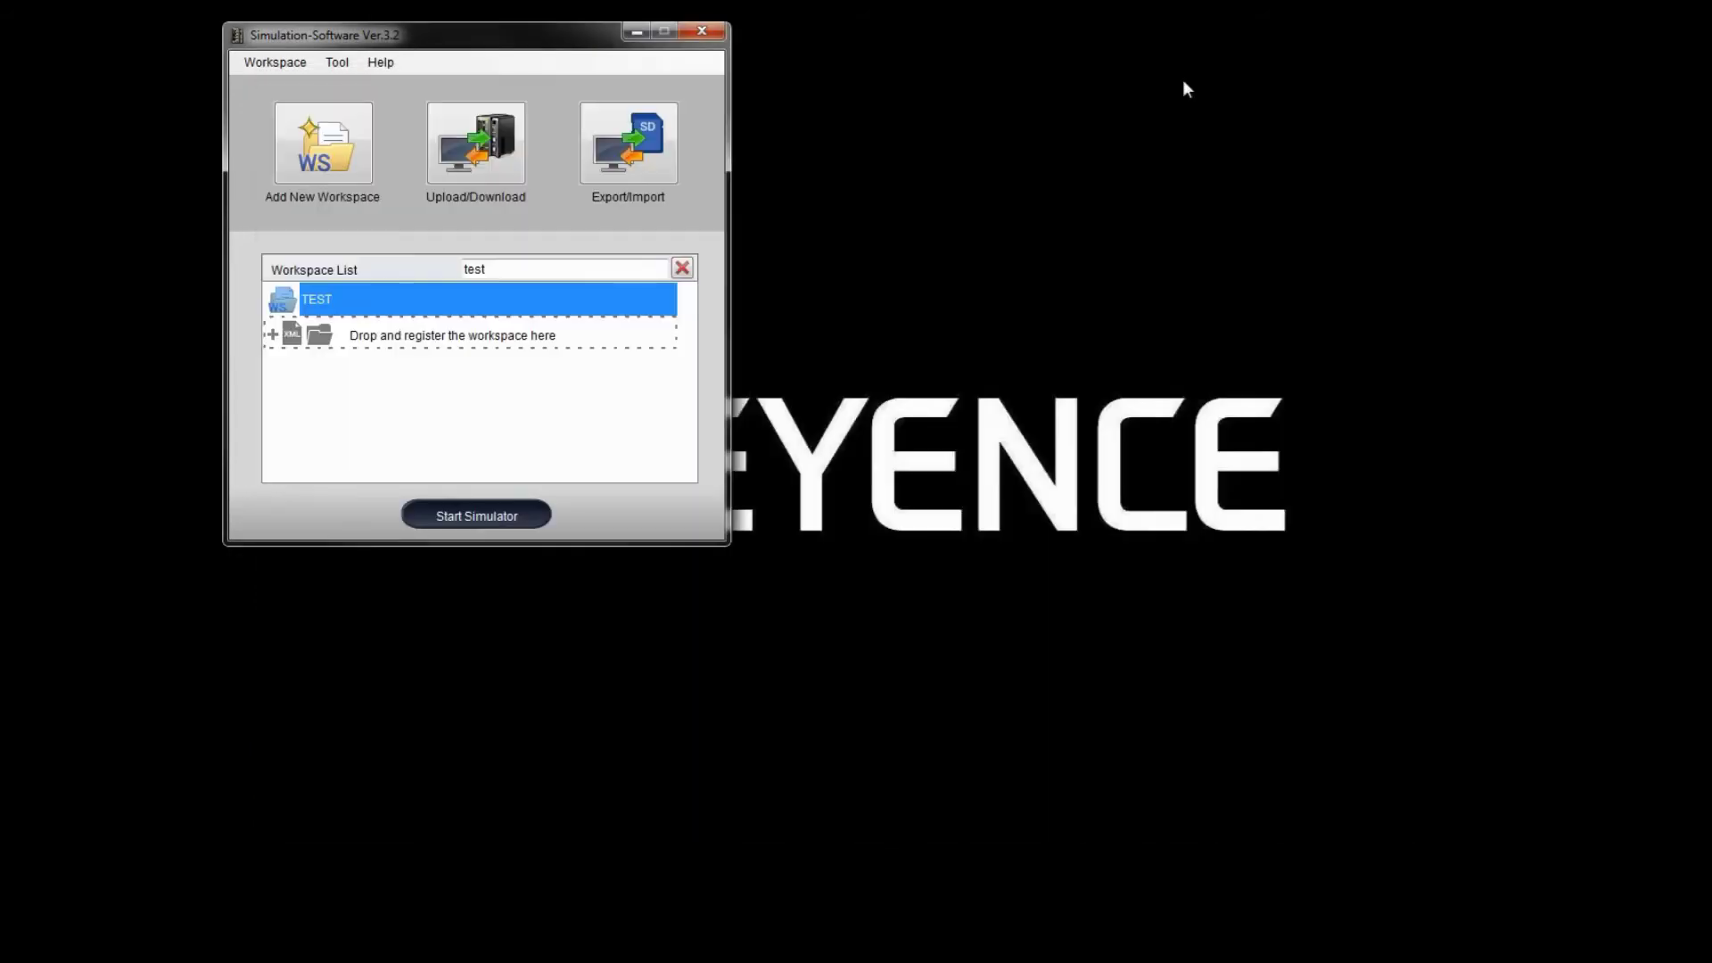
# Step: Open Export/Import and filter the workspace list to 'test'
pyautogui.click(602, 159)
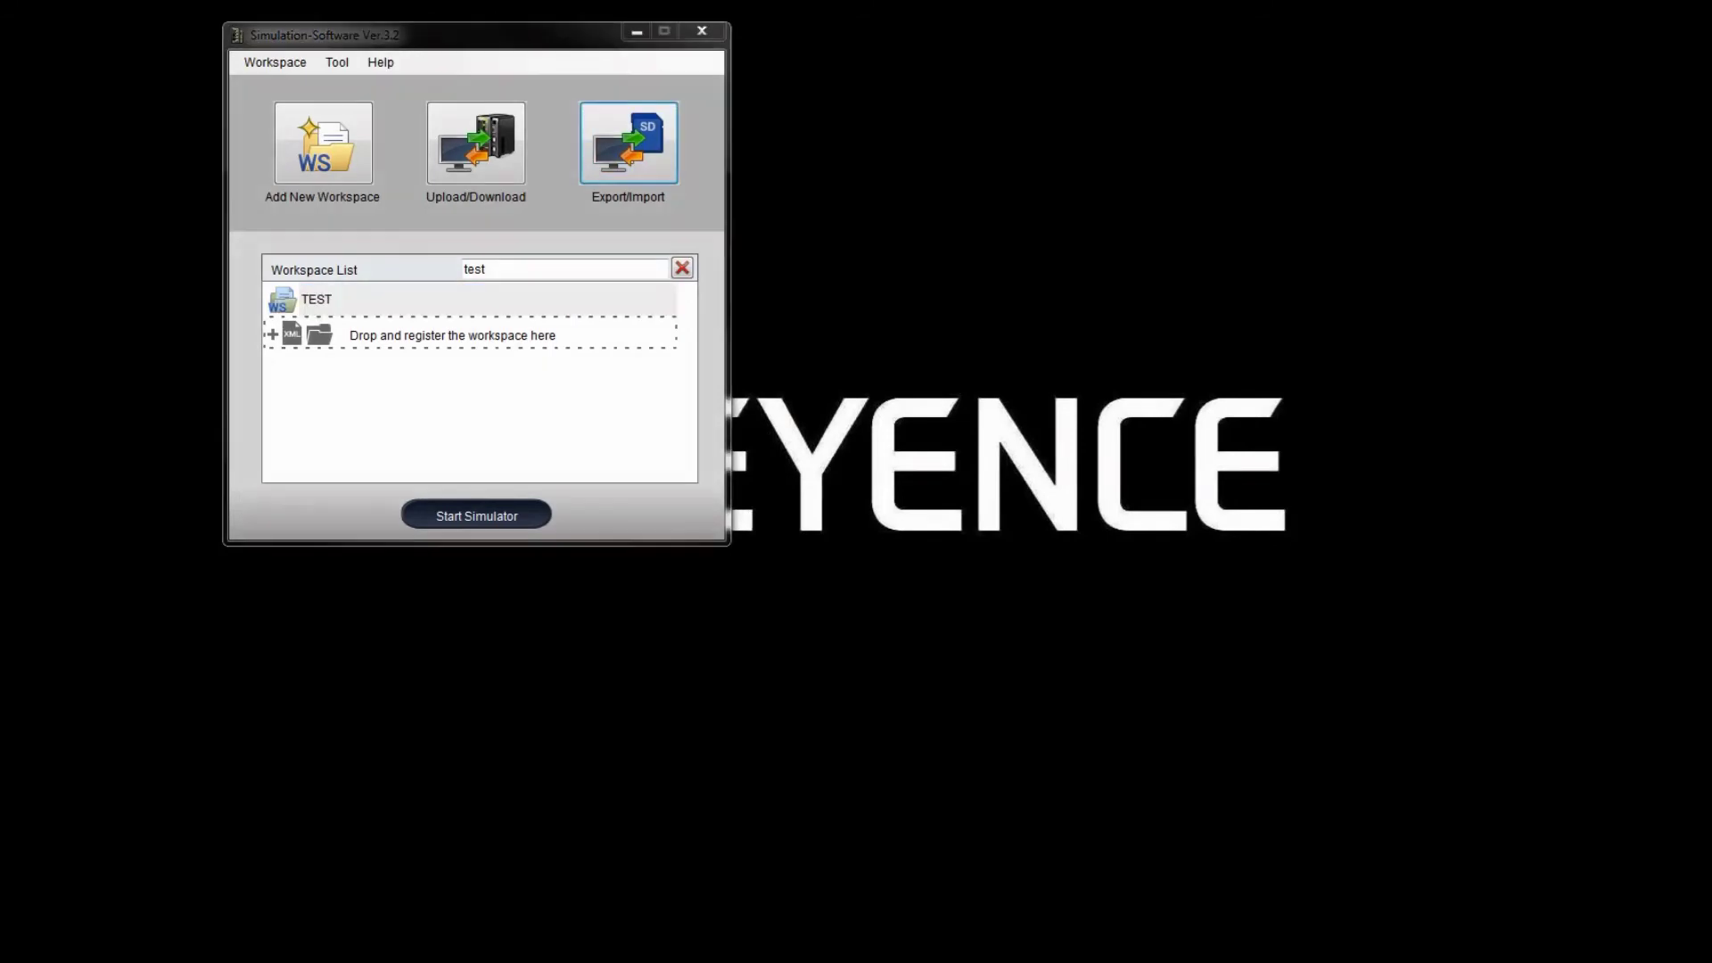
pyautogui.moveTo(1708, 392); pyautogui.dragTo(1183, 82)
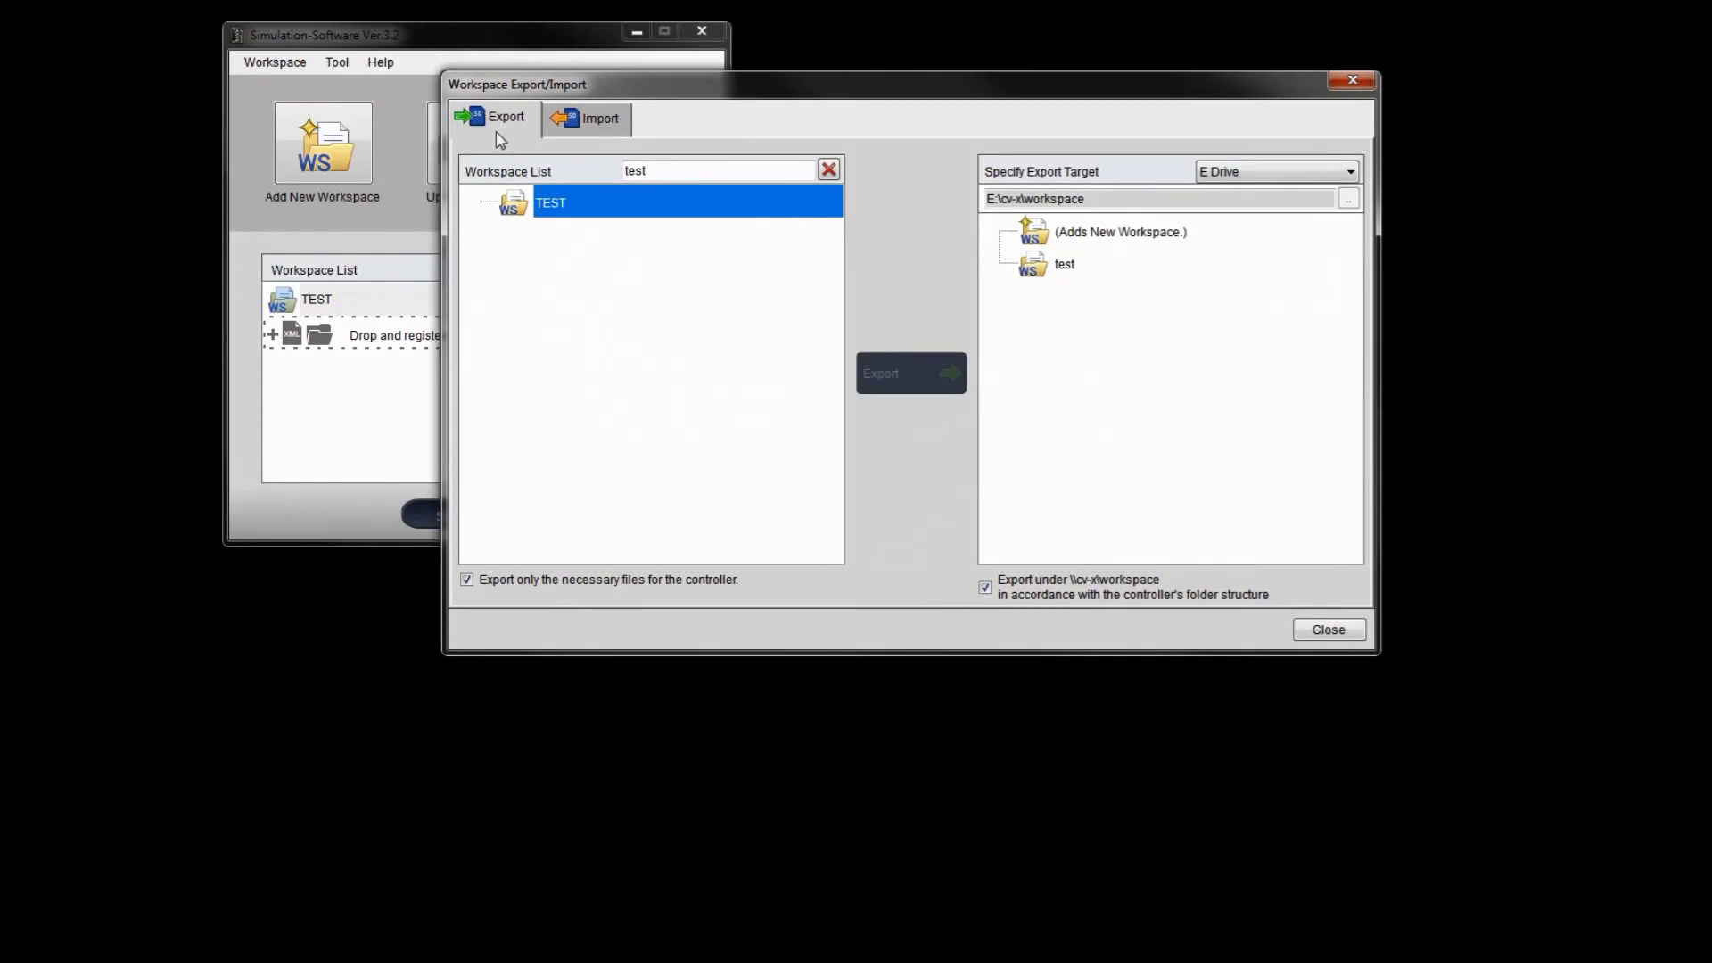
pyautogui.moveTo(639, 87); pyautogui.dragTo(626, 257)
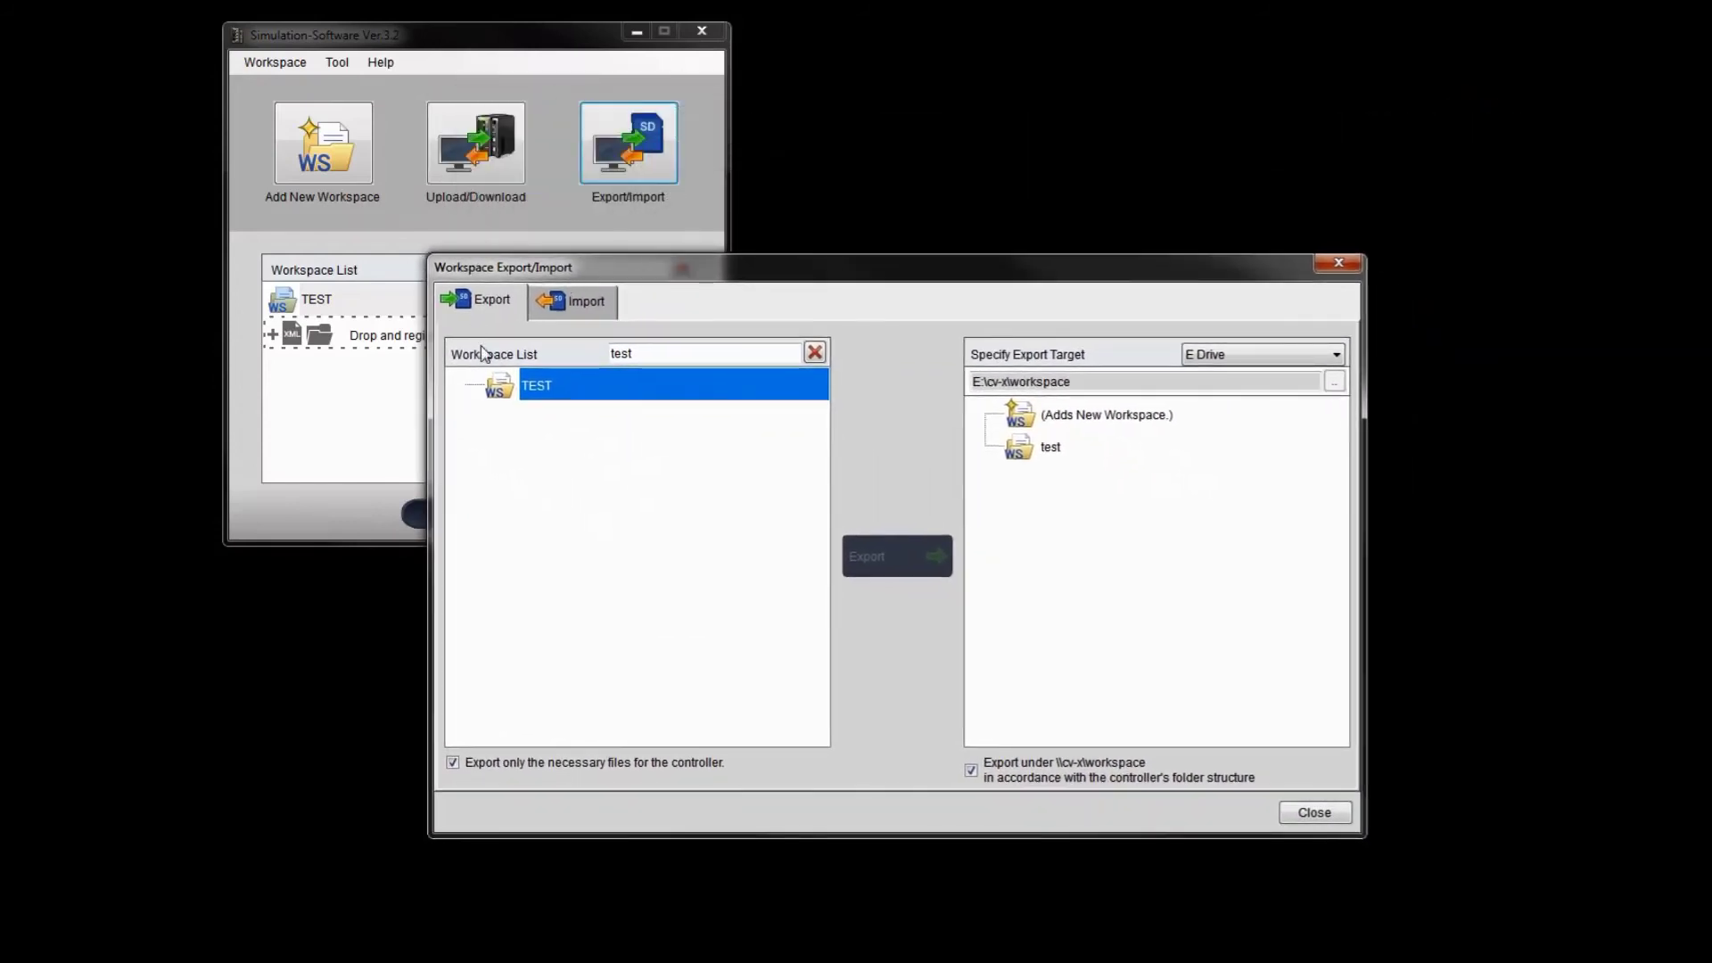
pyautogui.click(662, 357)
pyautogui.moveTo(662, 357); pyautogui.dragTo(573, 345)
pyautogui.press('BackSpace')
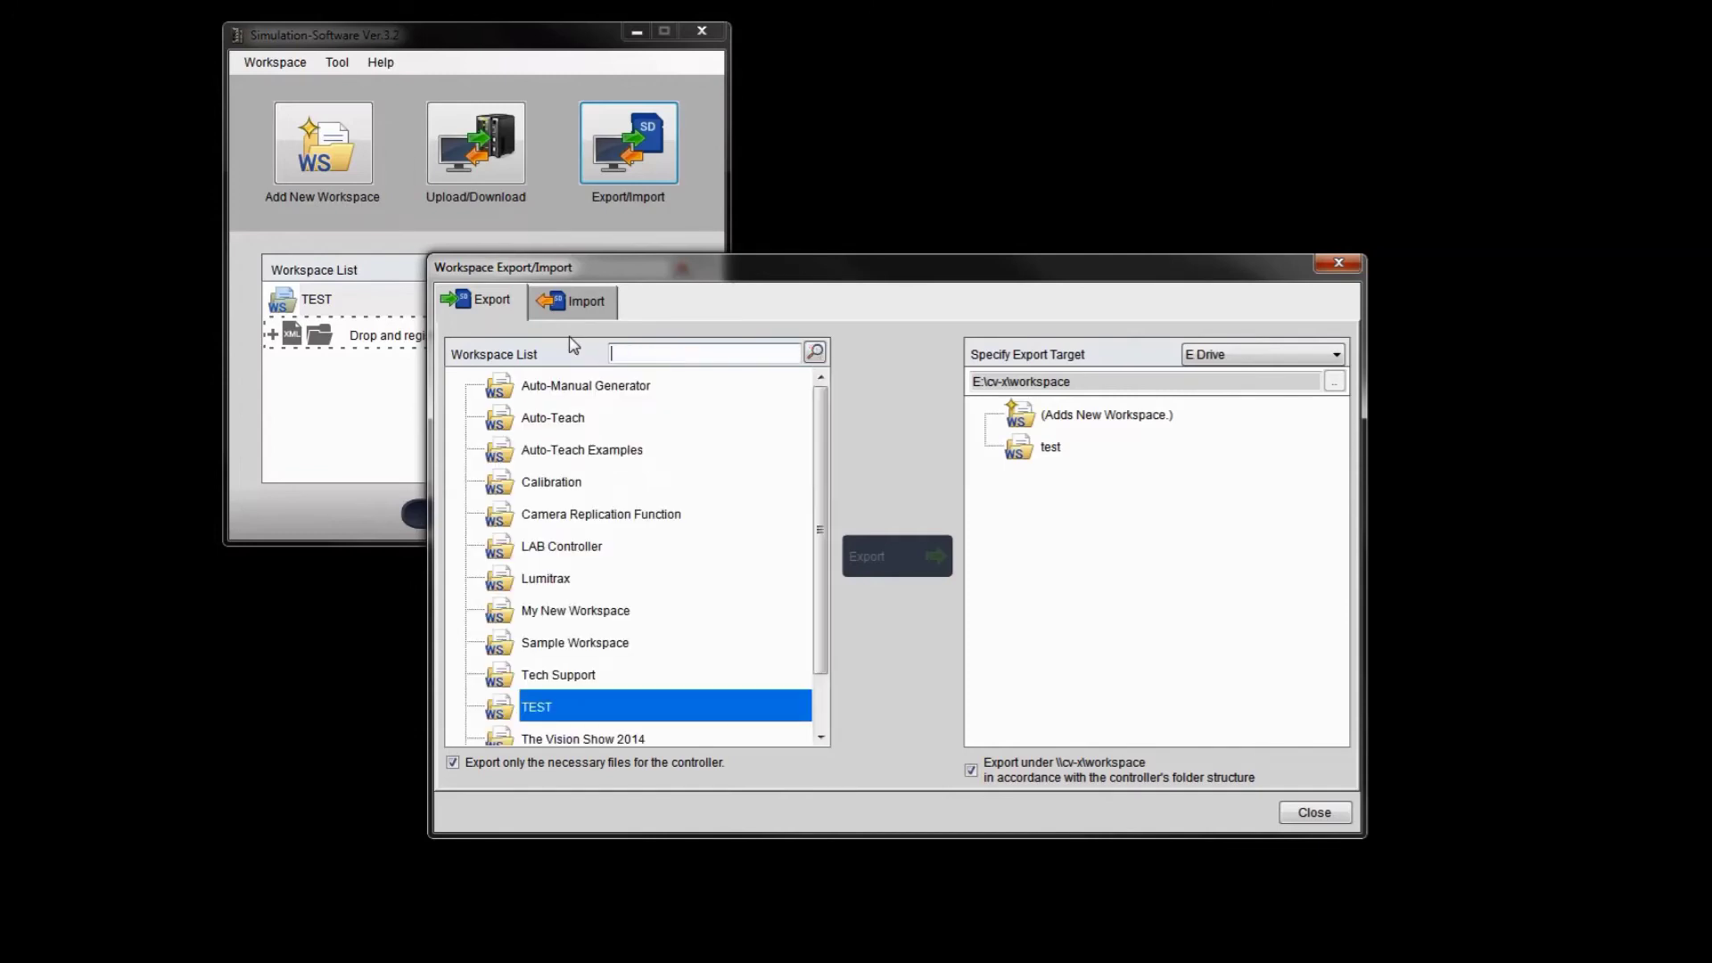
pyautogui.write('test')
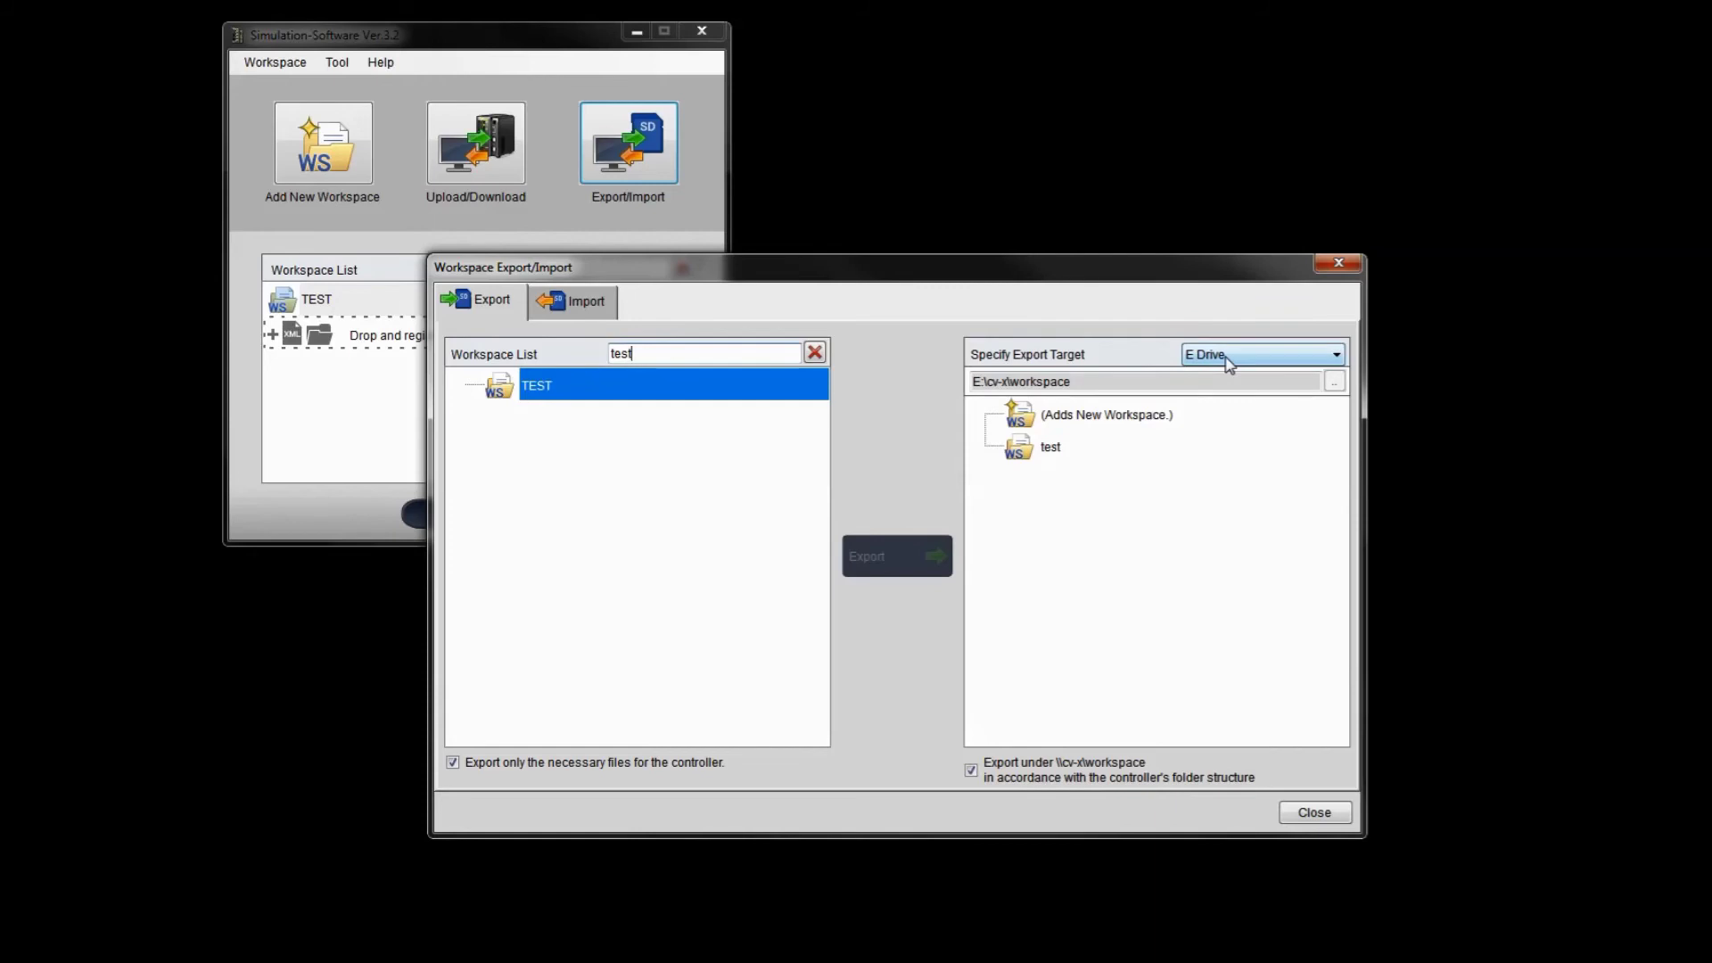
# Step: Export TEST over the existing test workspace on E:\cv-x\workspace, then close the export window
pyautogui.click(1061, 449)
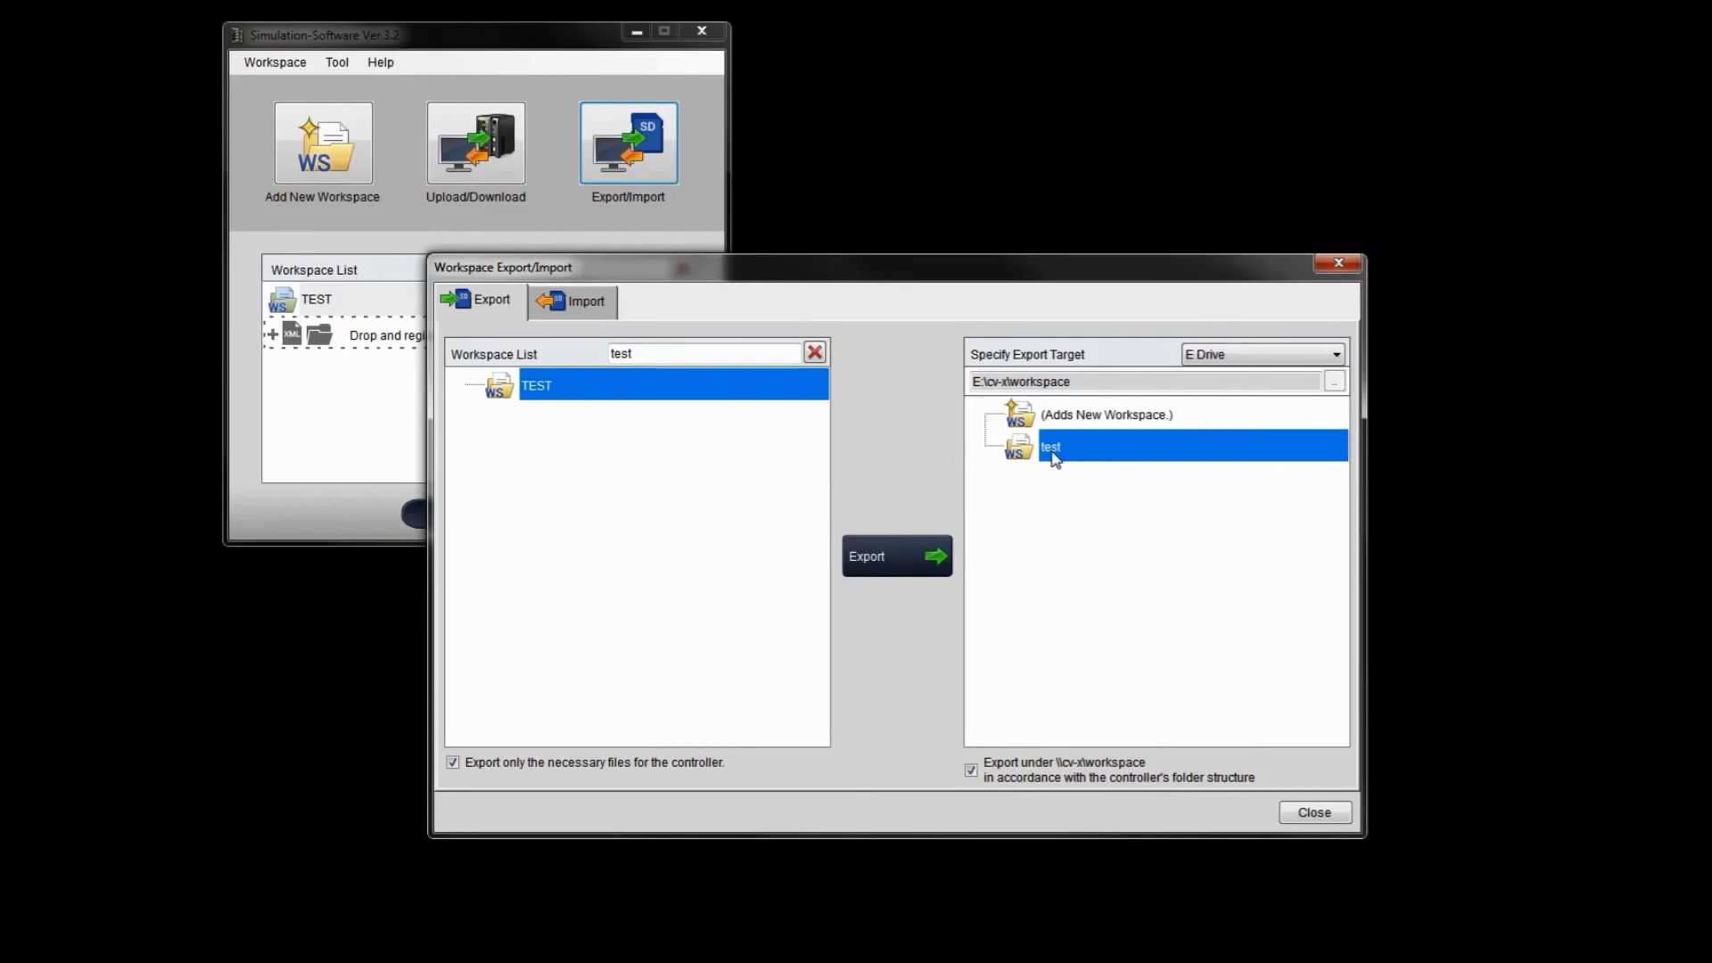
pyautogui.click(896, 558)
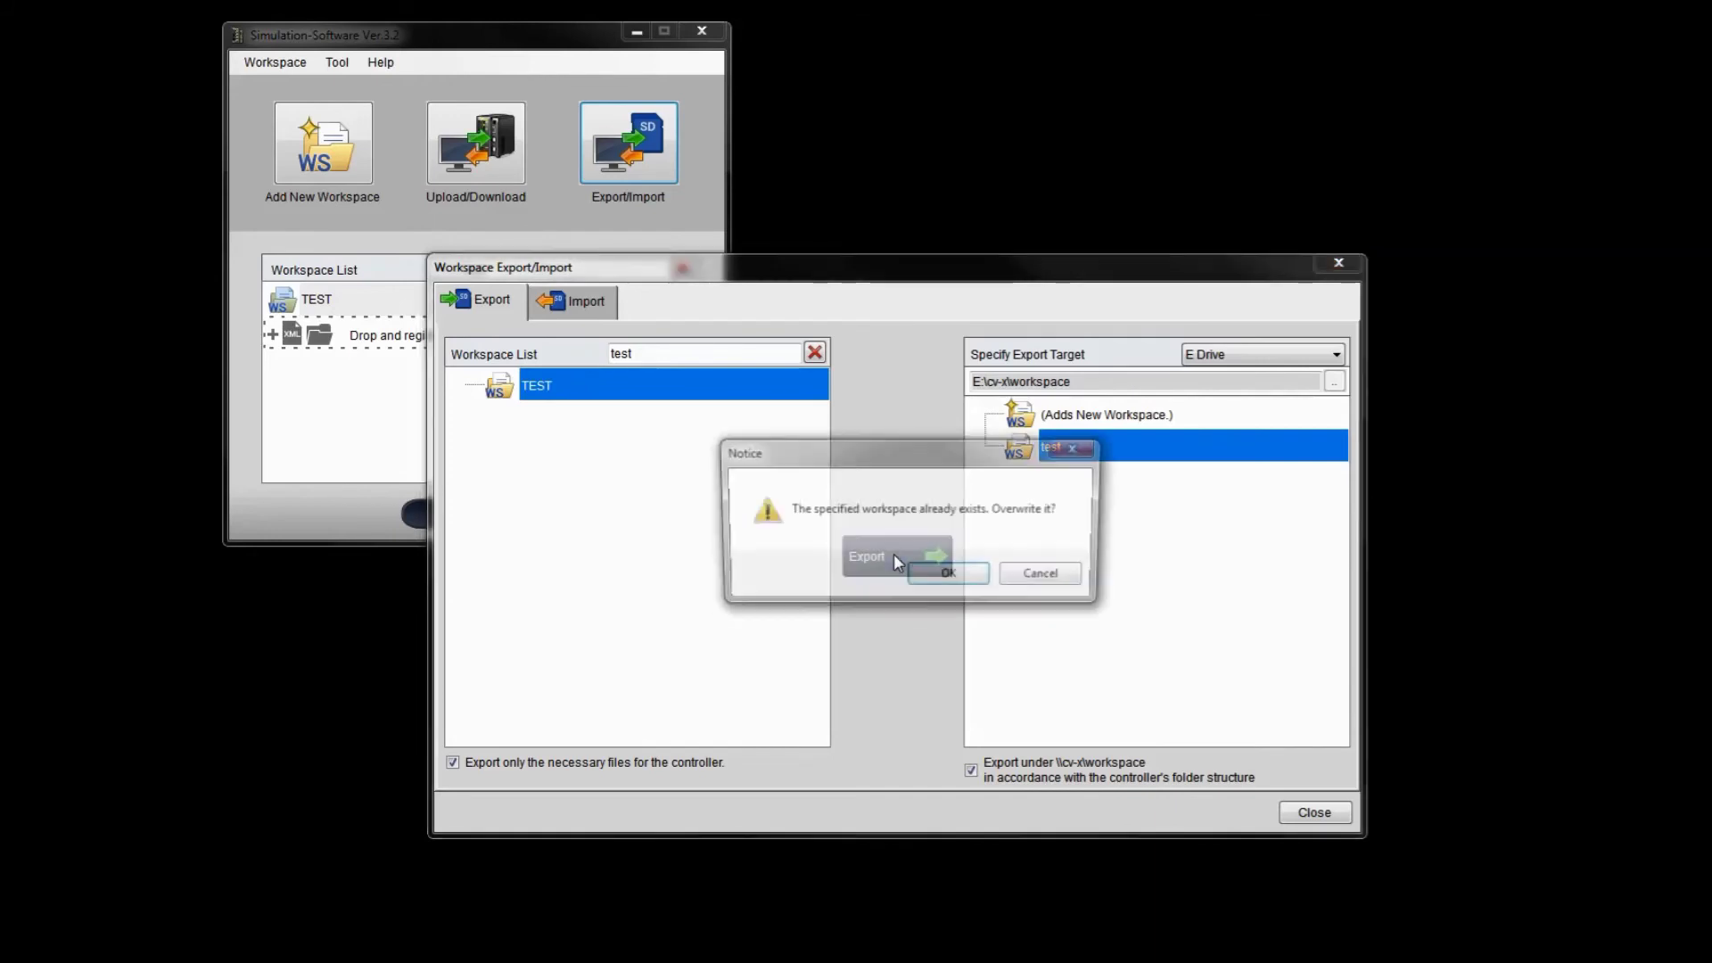
pyautogui.click(947, 578)
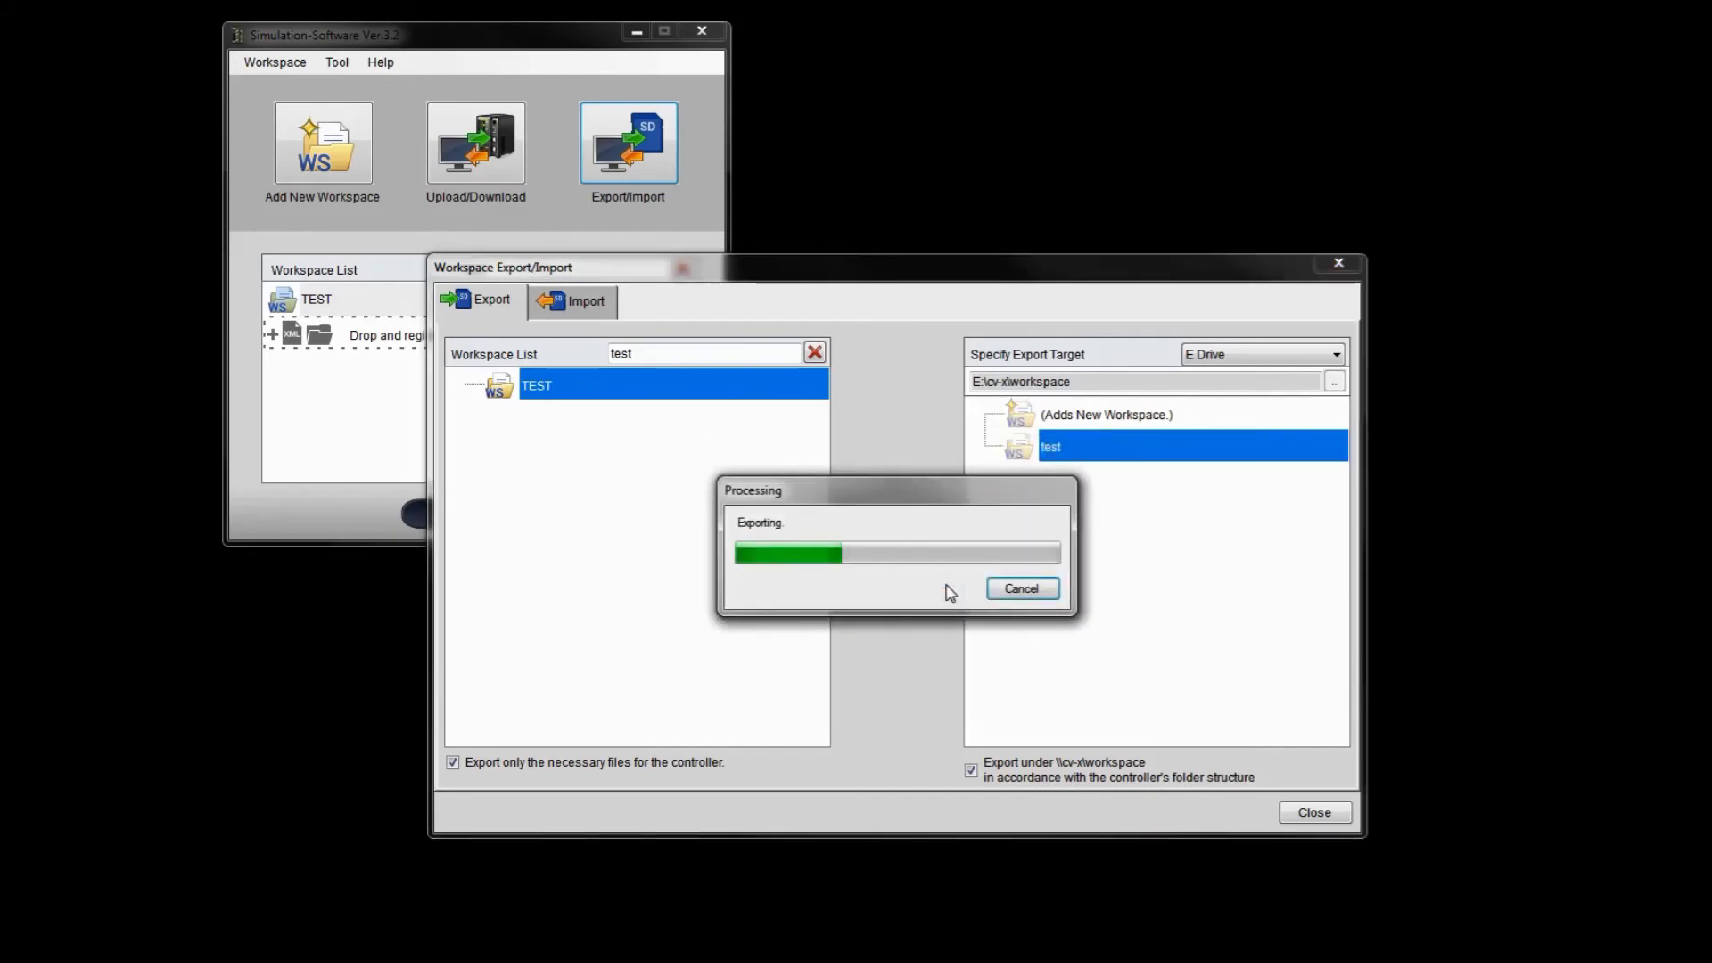
pyautogui.click(956, 570)
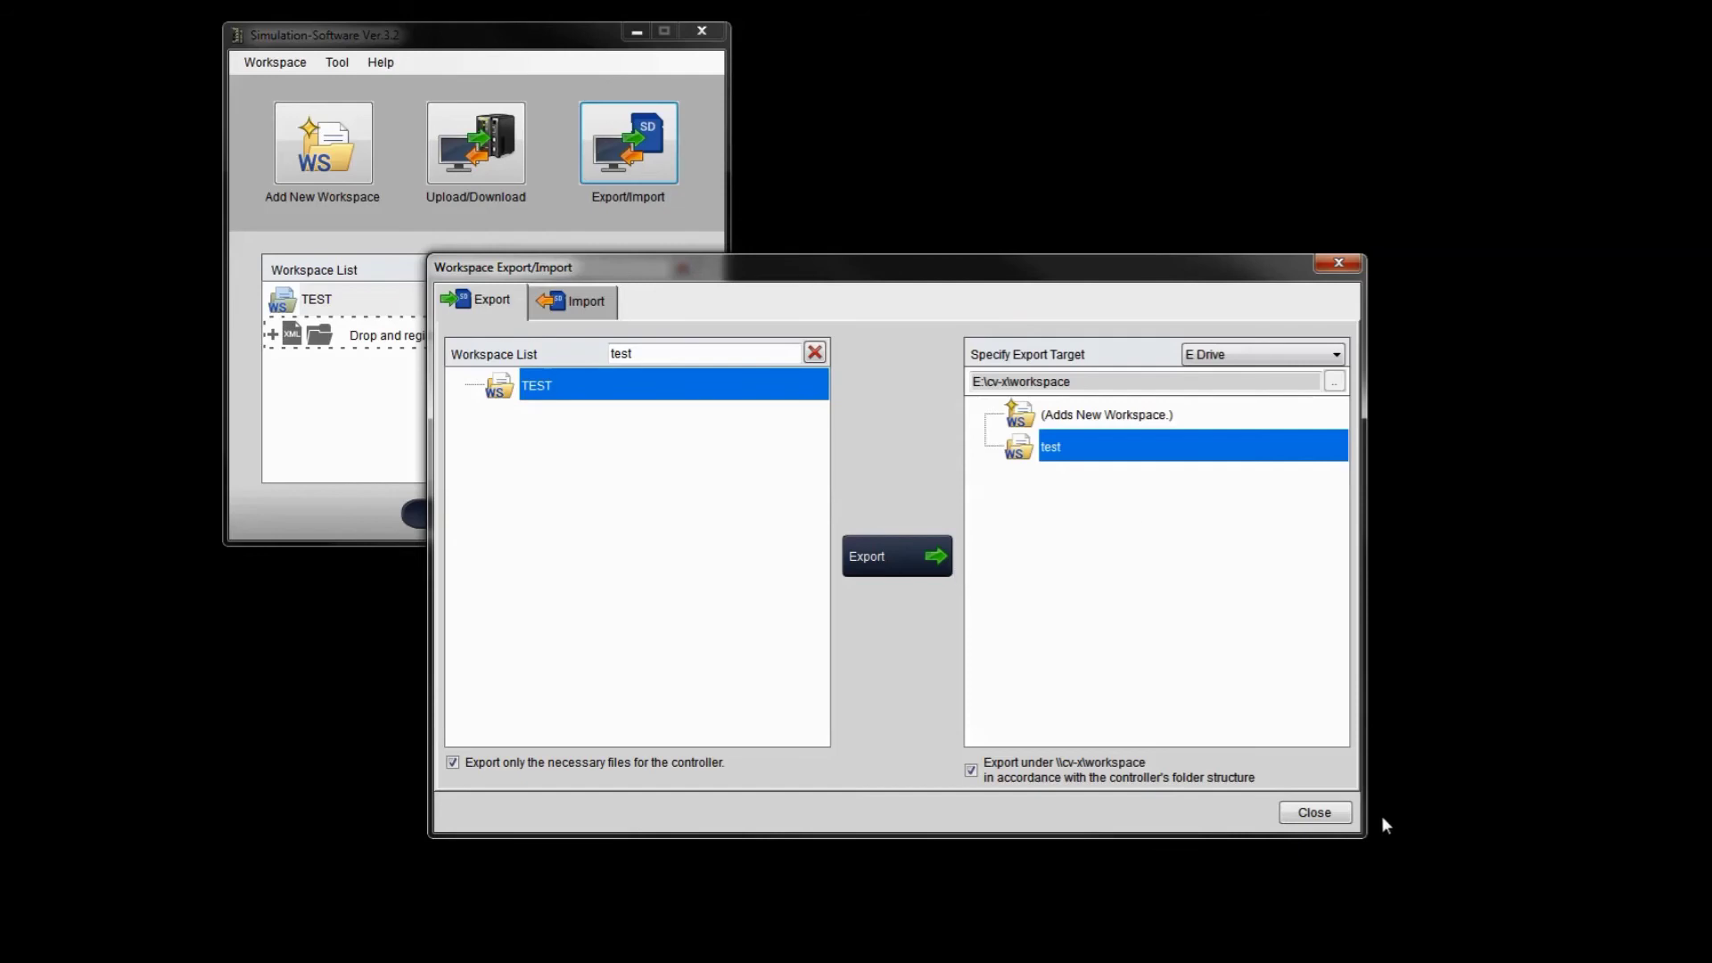
pyautogui.click(1335, 814)
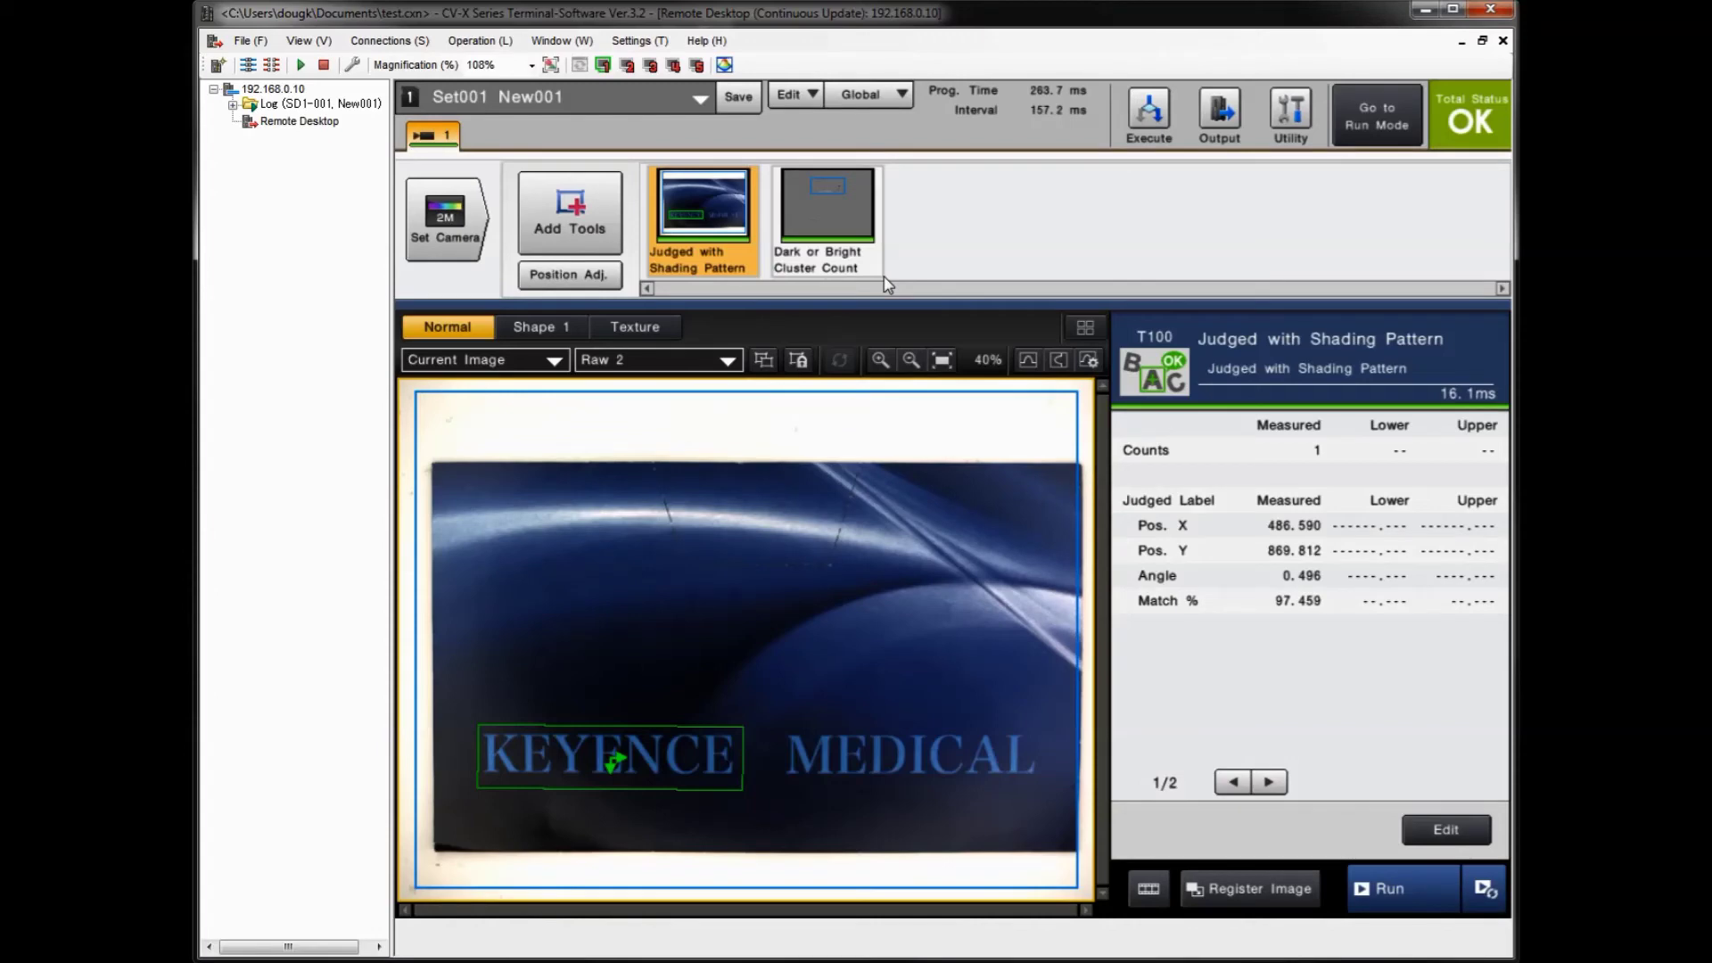
# Step: Open the Program Operation menu from the Set001 New001 program bar
pyautogui.click(679, 111)
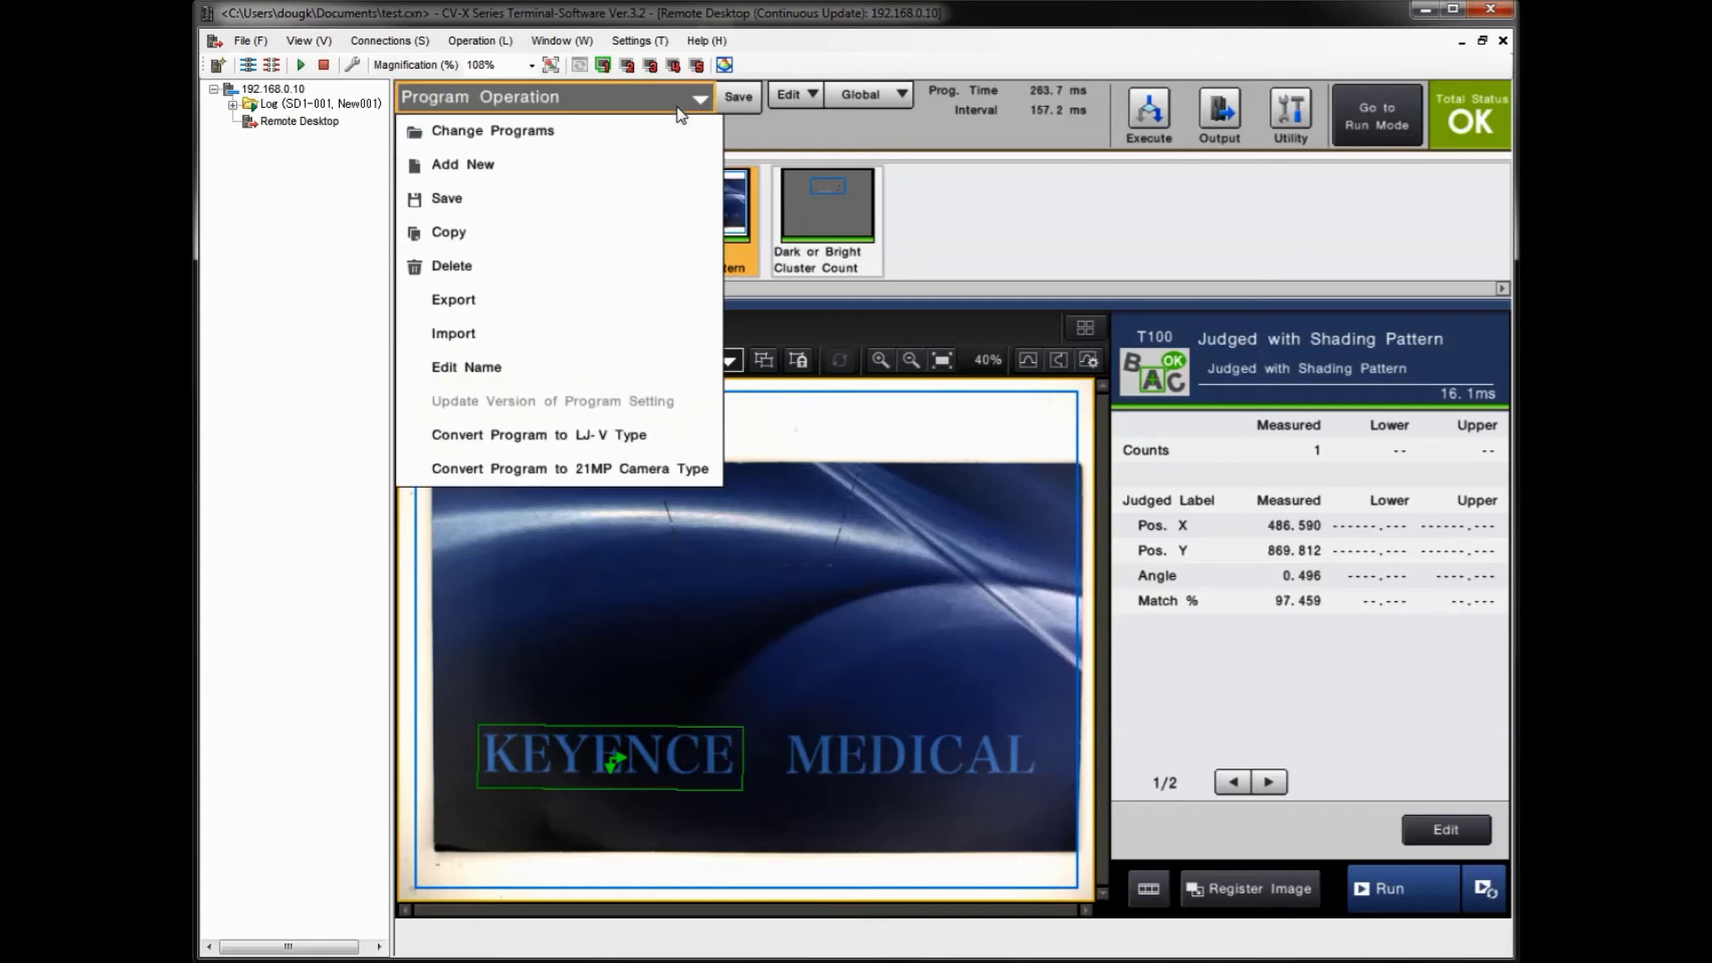
# Step: Import the Selected Program only, with SD2:/cv-x/workspace/test/ as the source
pyautogui.click(456, 337)
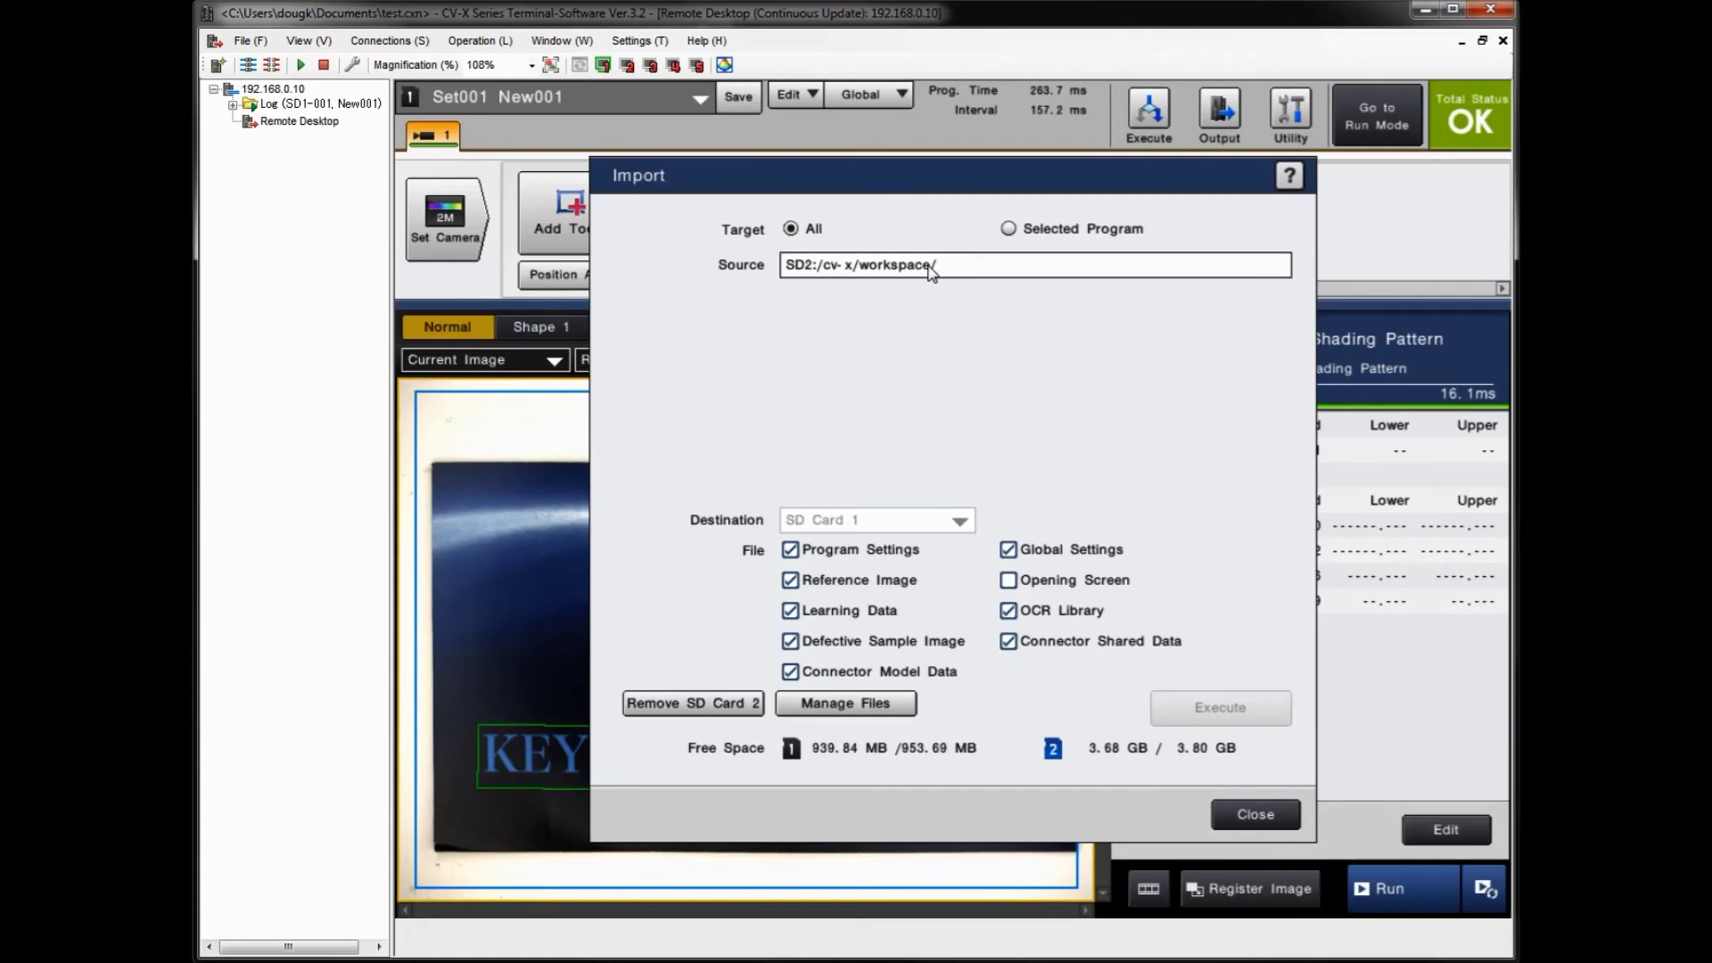
pyautogui.click(1008, 229)
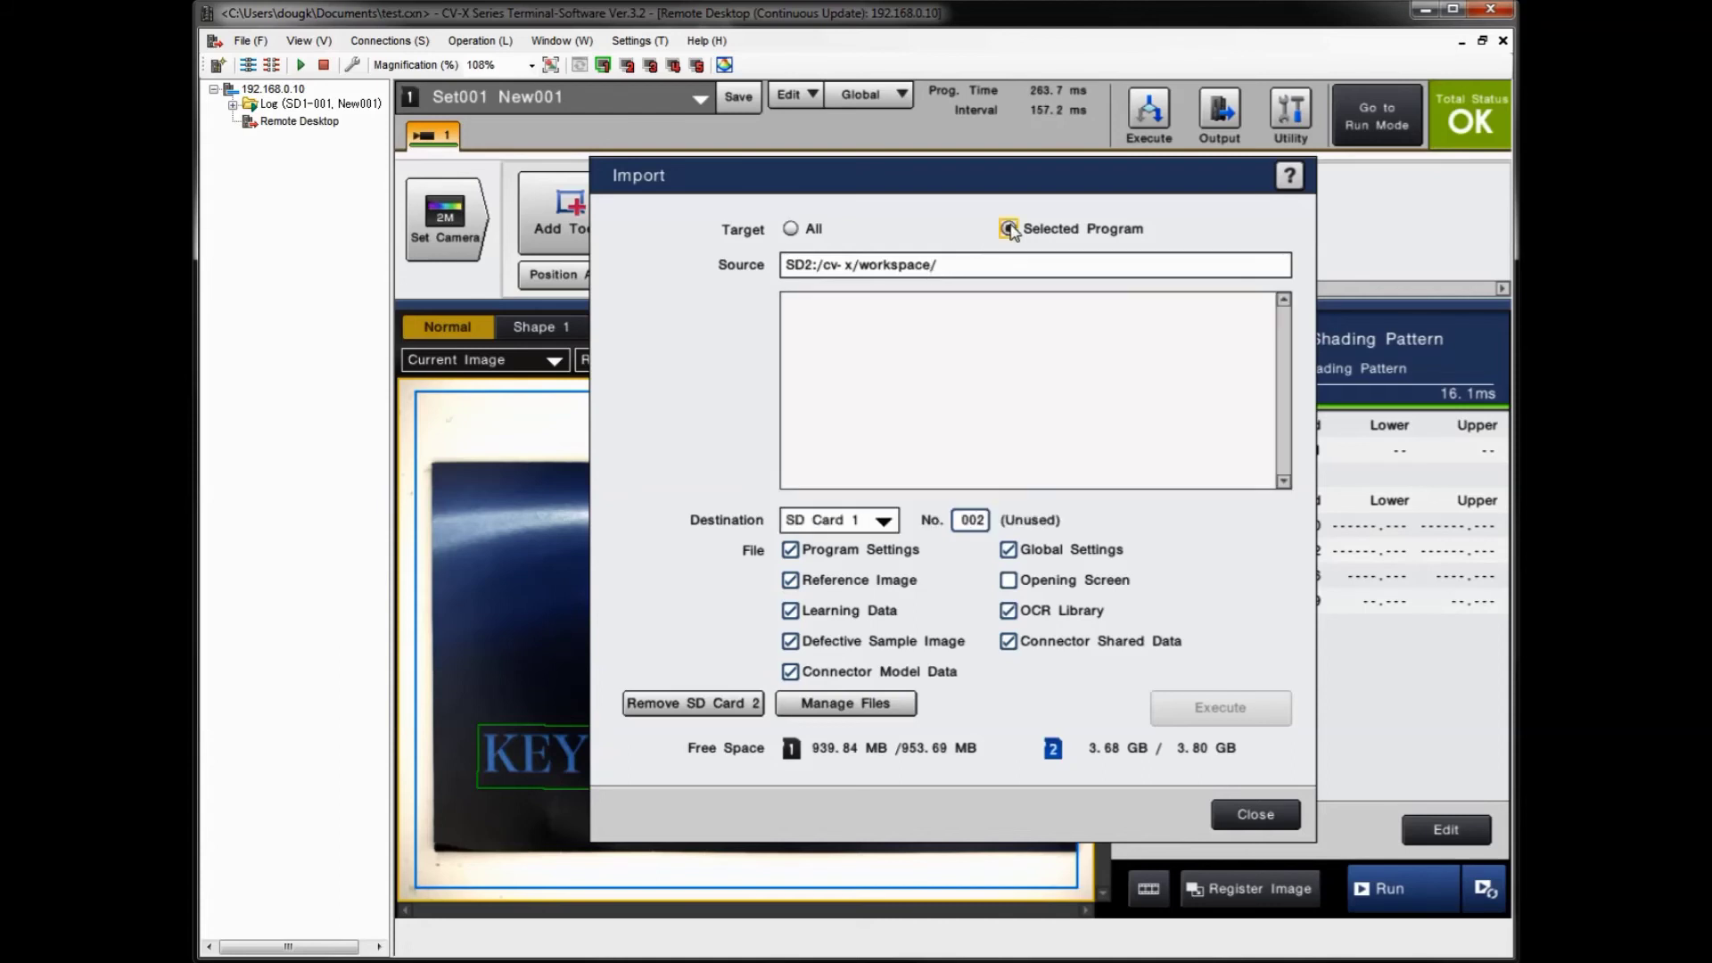
pyautogui.click(970, 267)
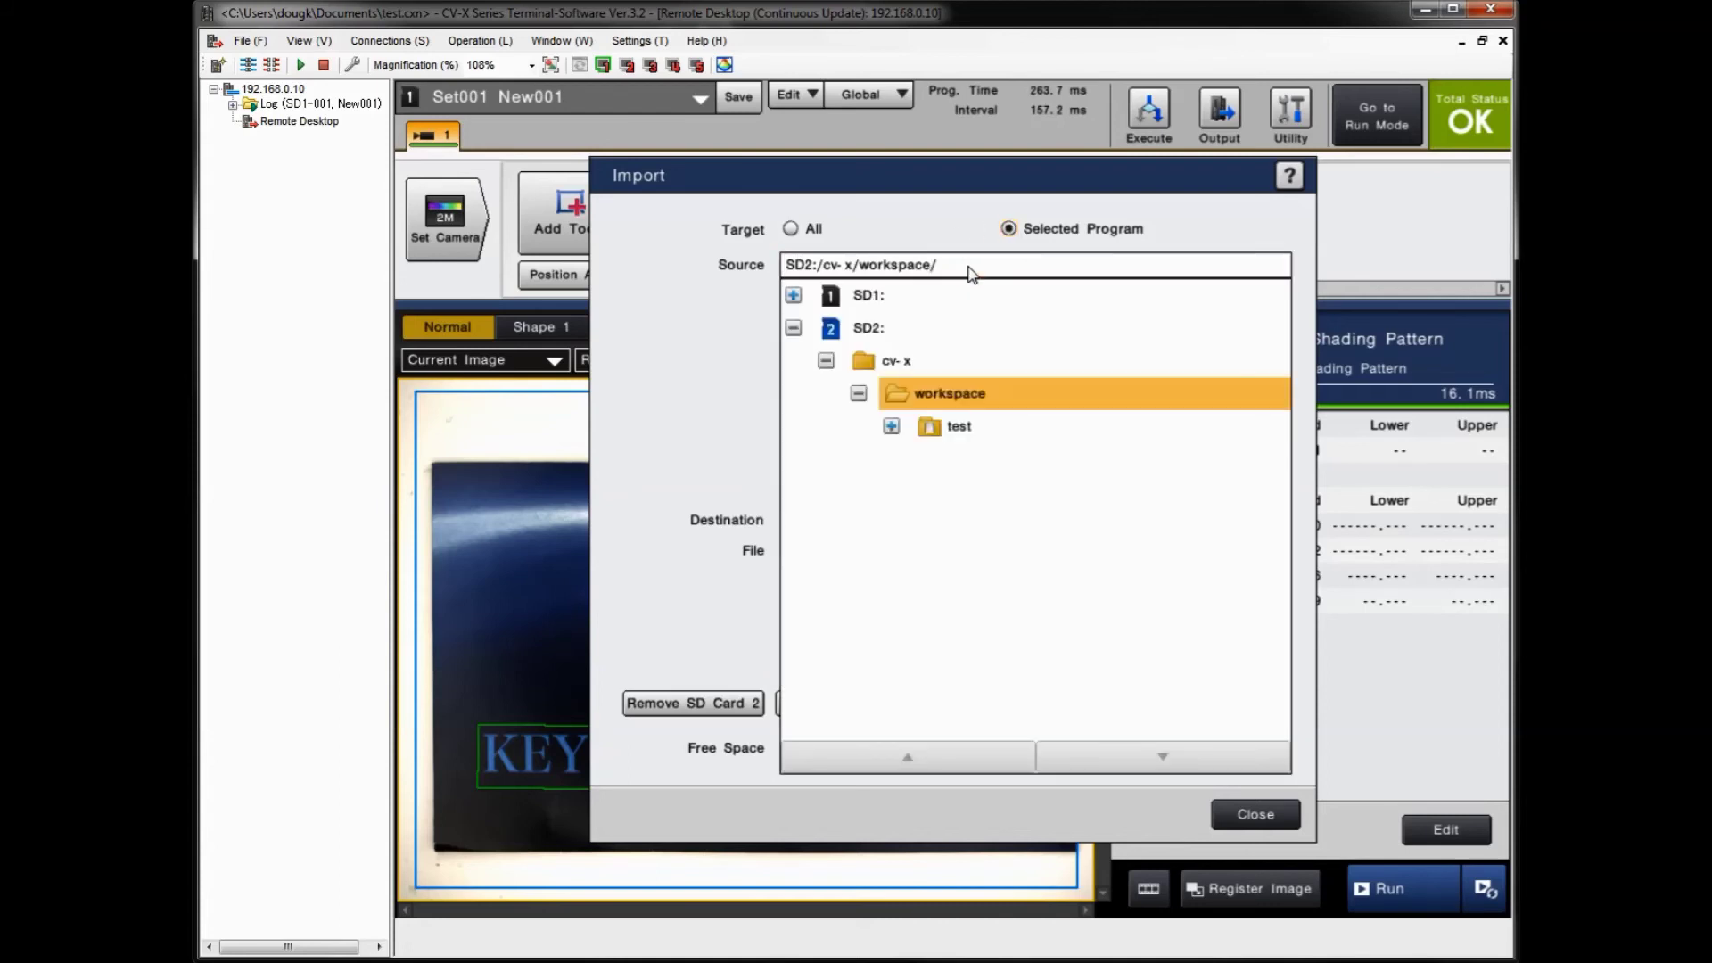
pyautogui.click(963, 433)
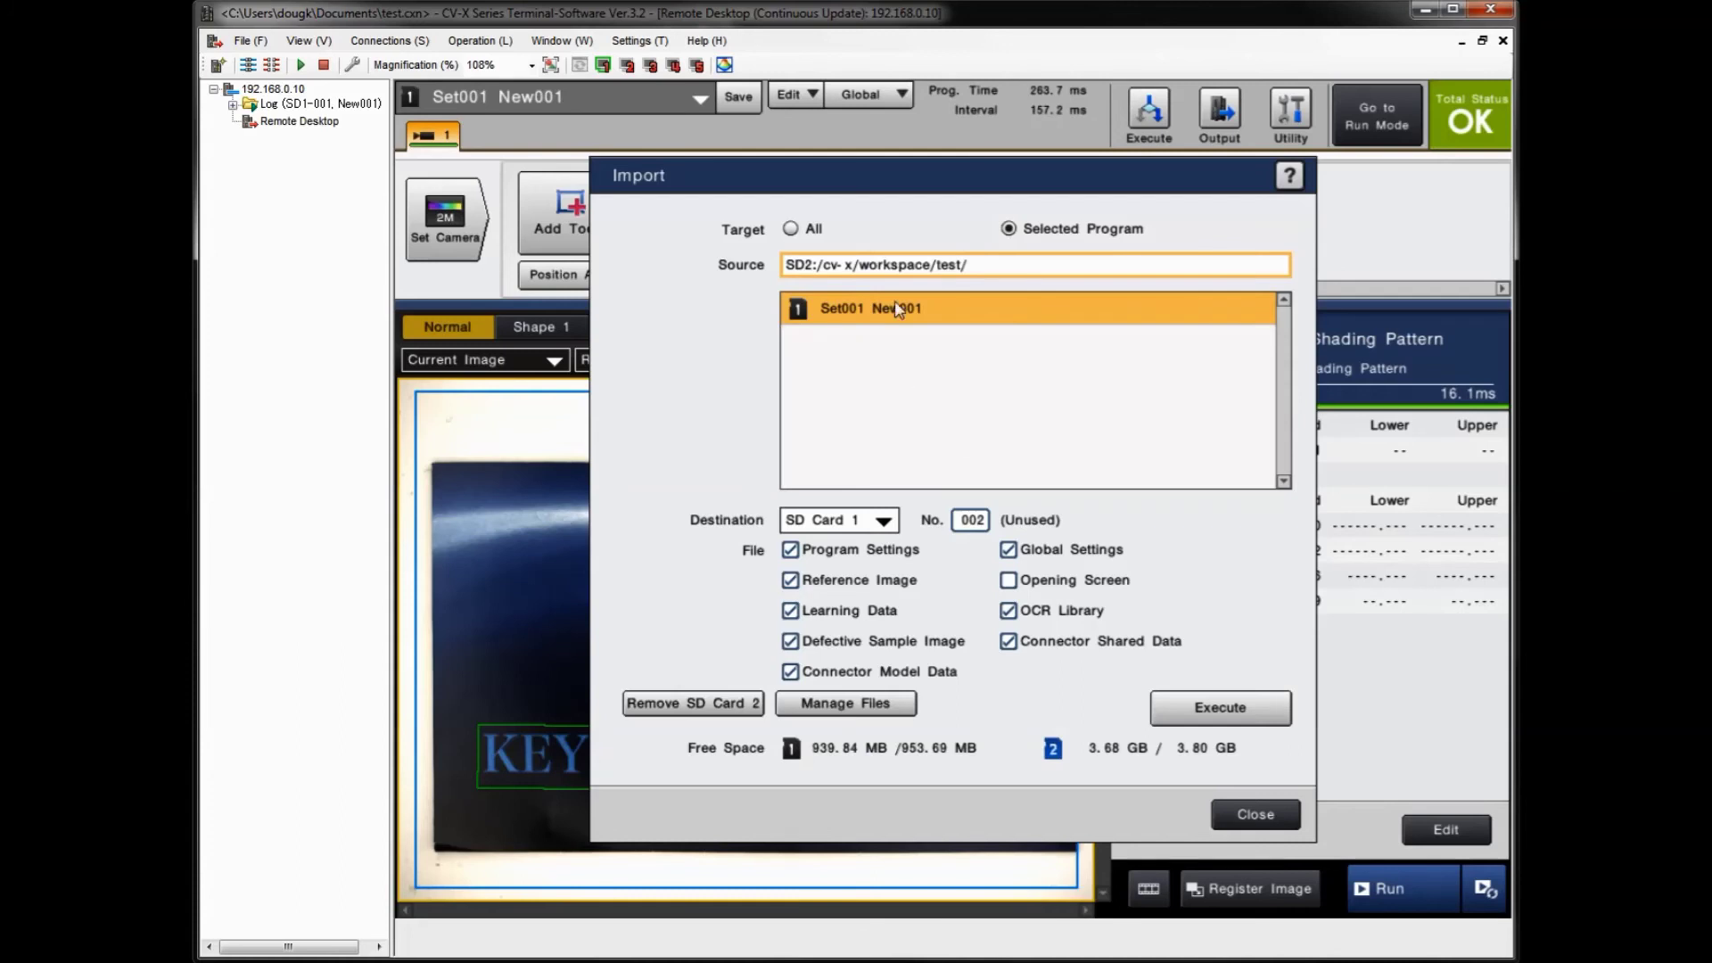
pyautogui.click(973, 268)
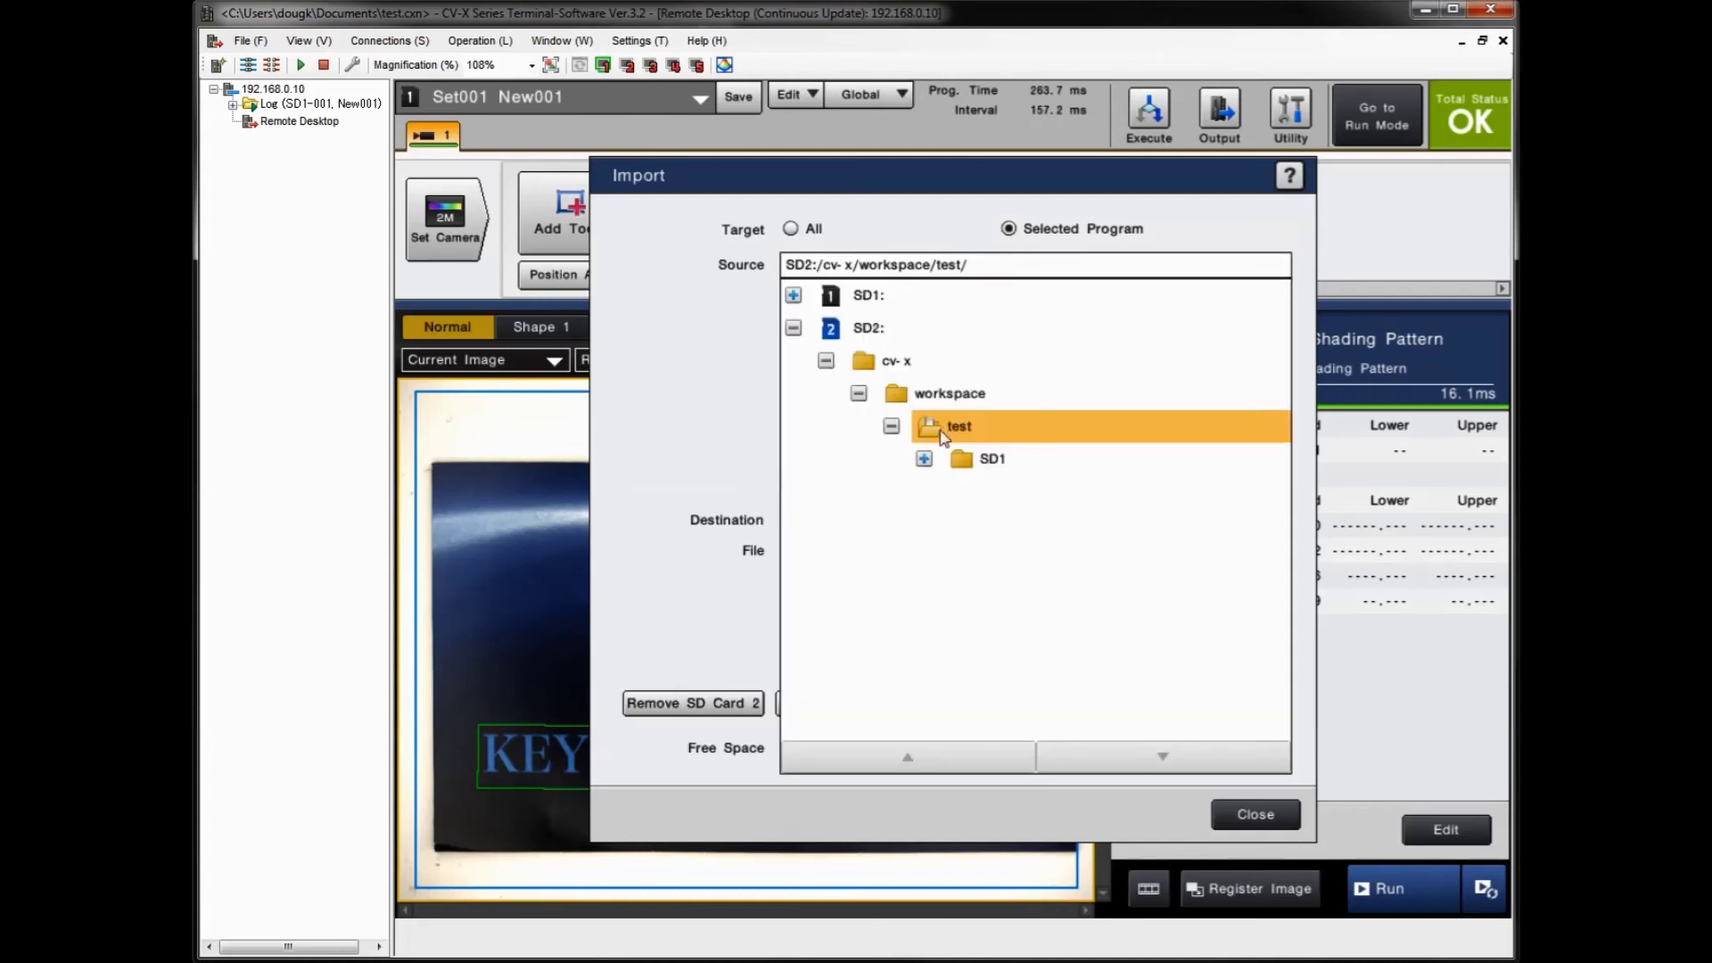
pyautogui.click(977, 440)
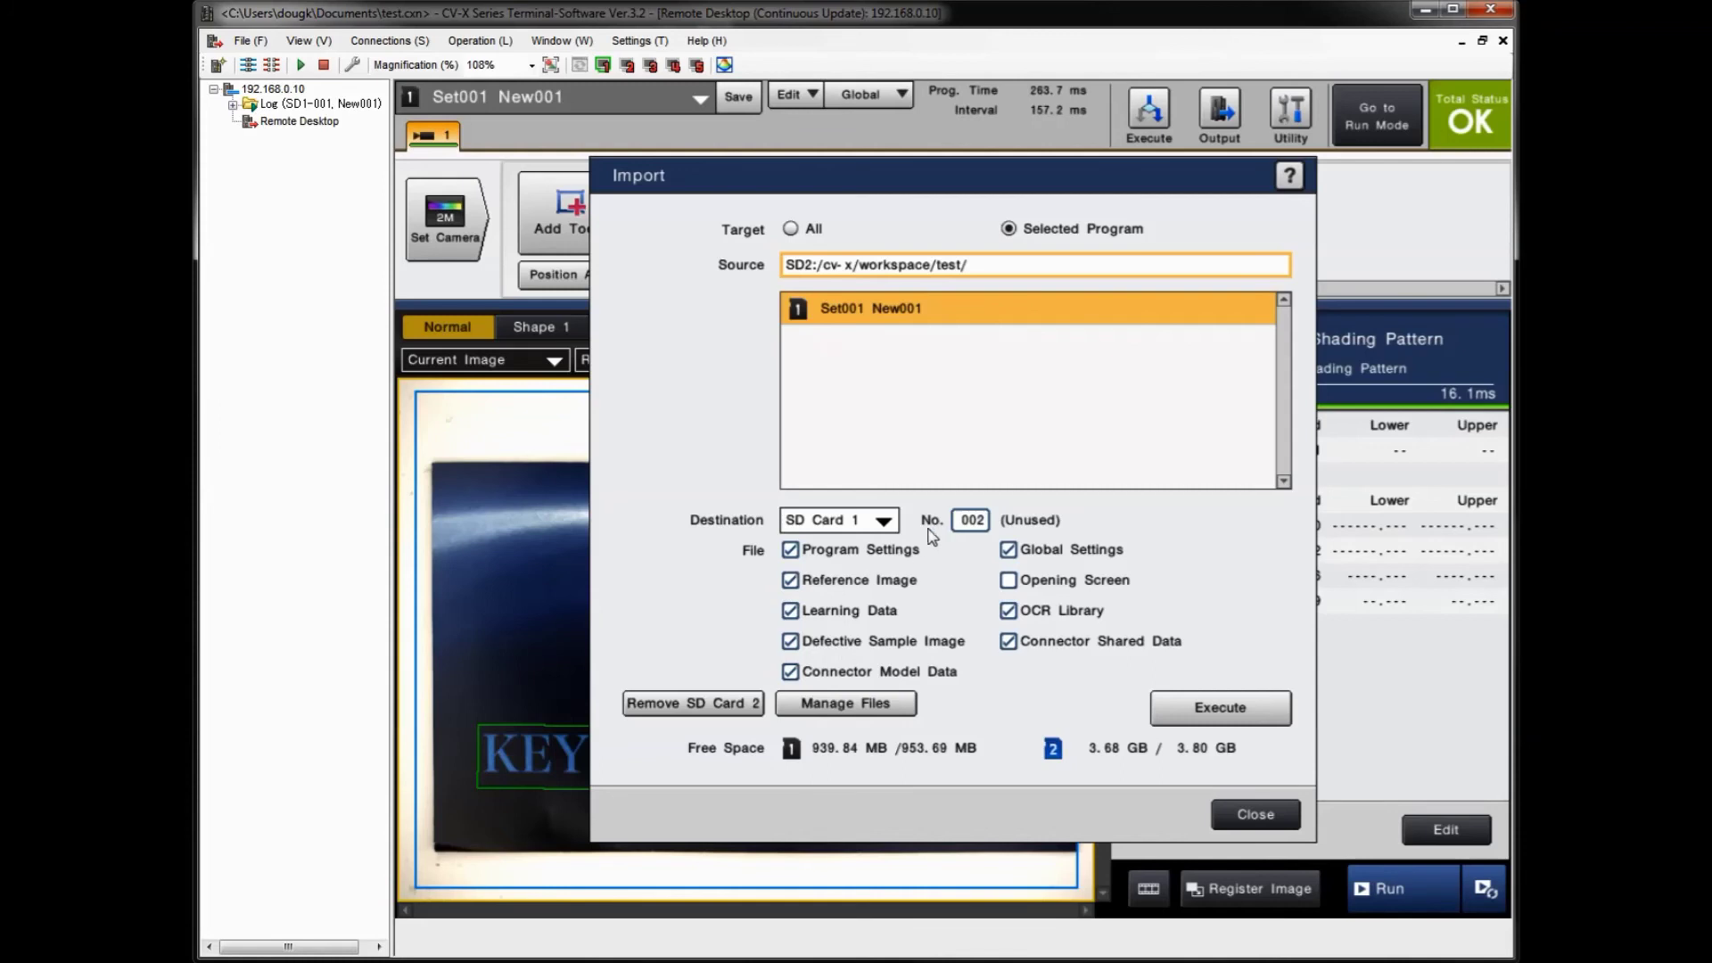
# Step: Exclude every import file option except Program Settings
pyautogui.click(807, 579)
pyautogui.click(790, 611)
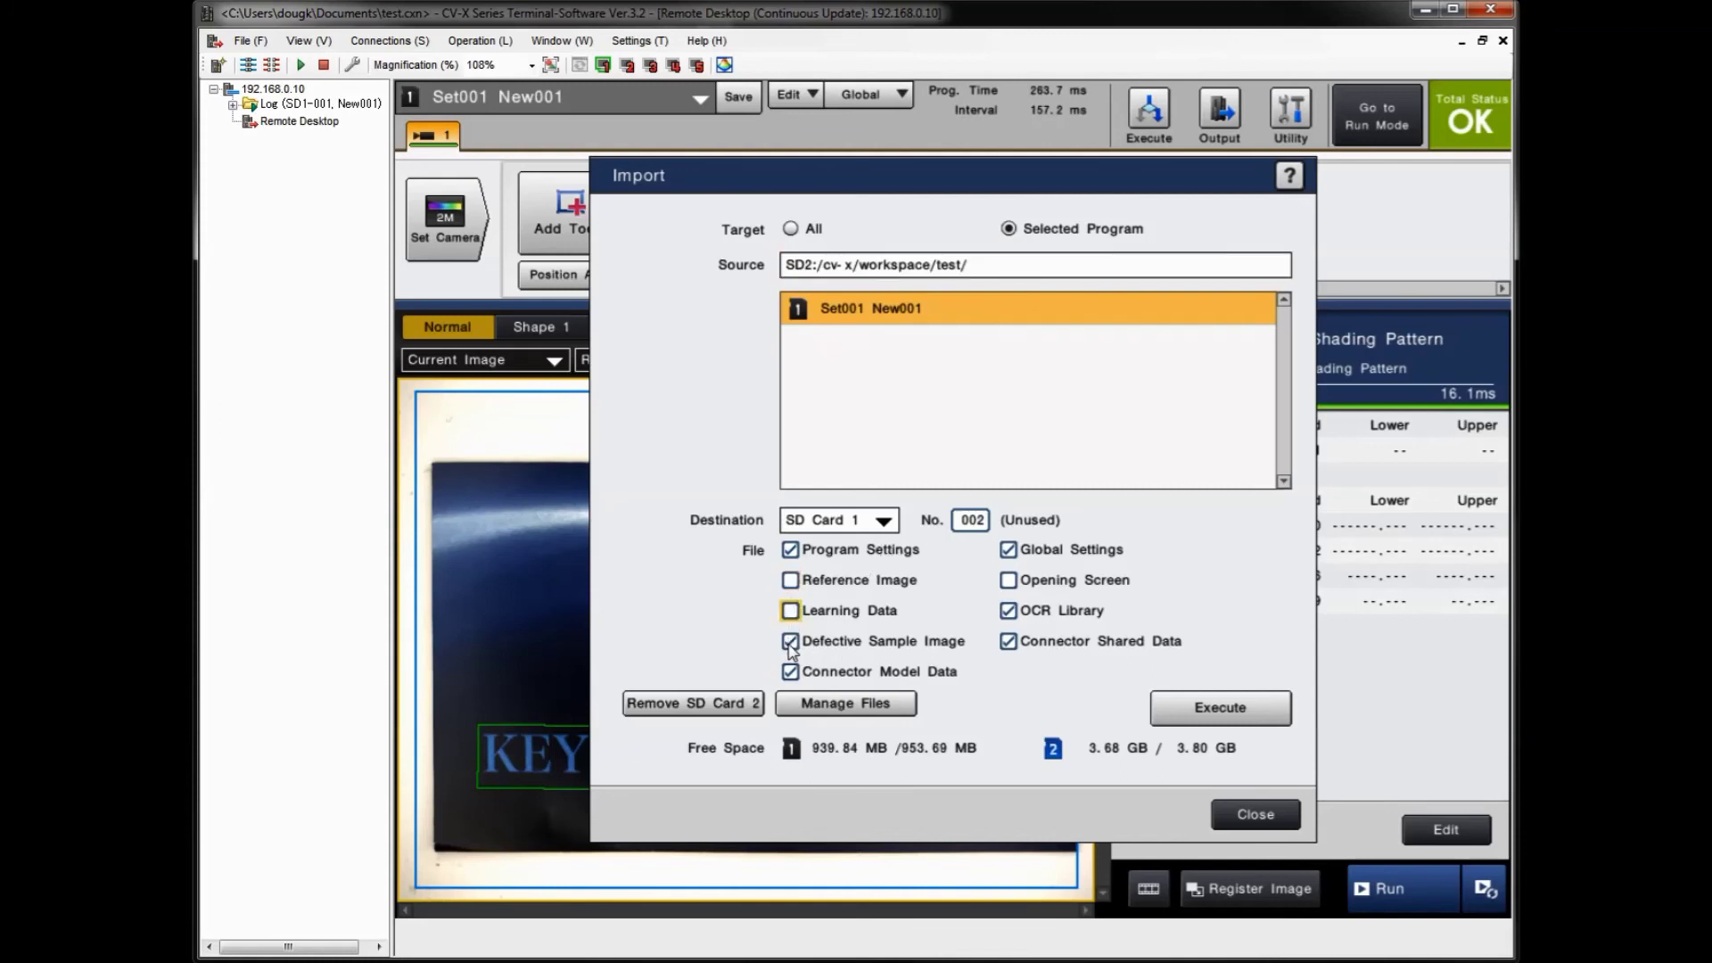
pyautogui.click(790, 641)
pyautogui.click(791, 672)
pyautogui.click(1008, 642)
pyautogui.click(1008, 612)
pyautogui.click(1009, 550)
pyautogui.click(793, 584)
pyautogui.click(791, 584)
# Step: Import into program No. 001, overwriting the existing New001, and acknowledge Load successful
pyautogui.click(985, 524)
pyautogui.click(763, 685)
pyautogui.click(834, 773)
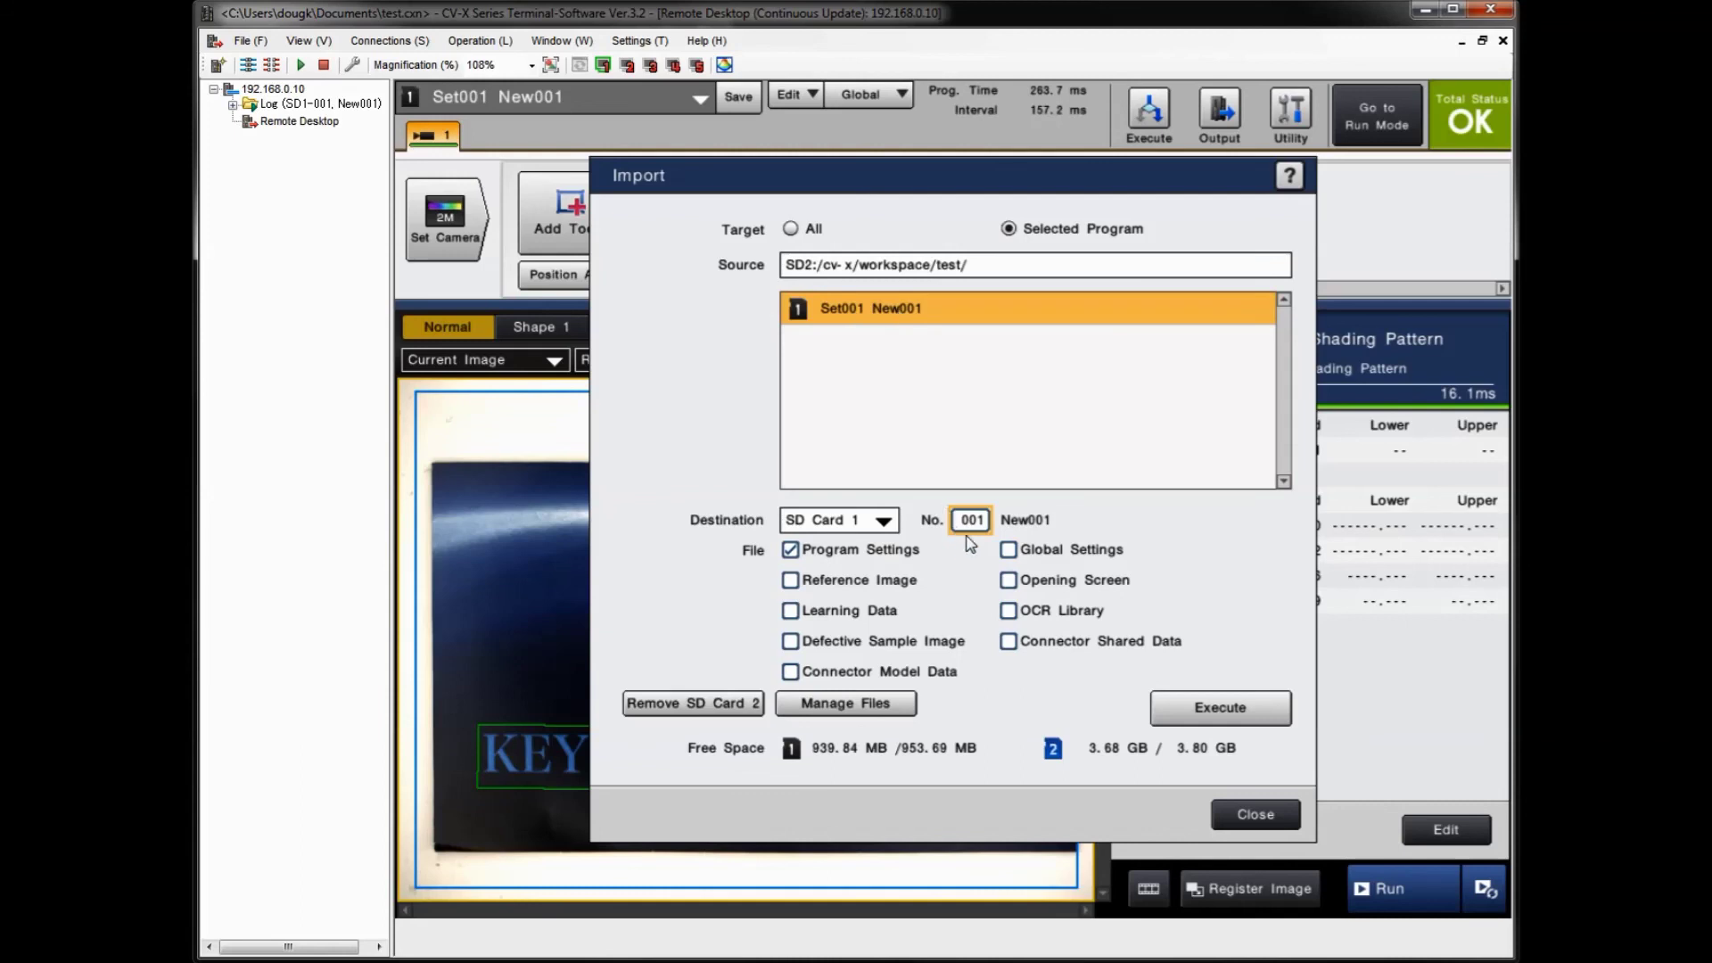
pyautogui.click(1214, 715)
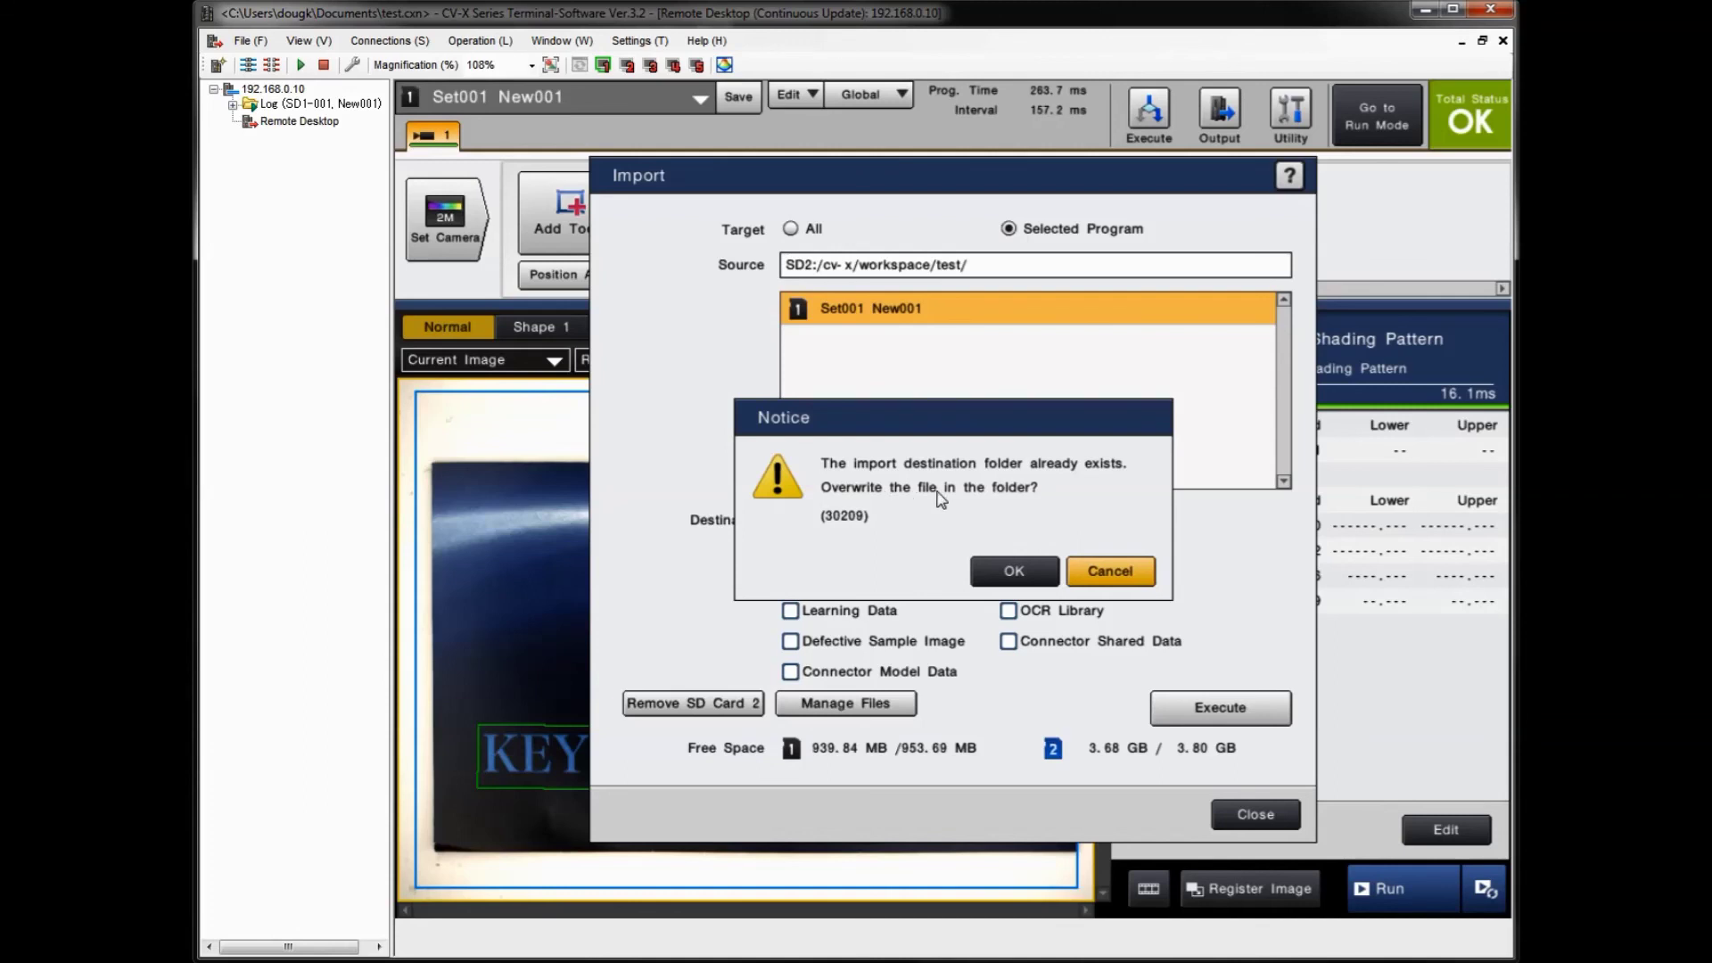
pyautogui.click(1012, 576)
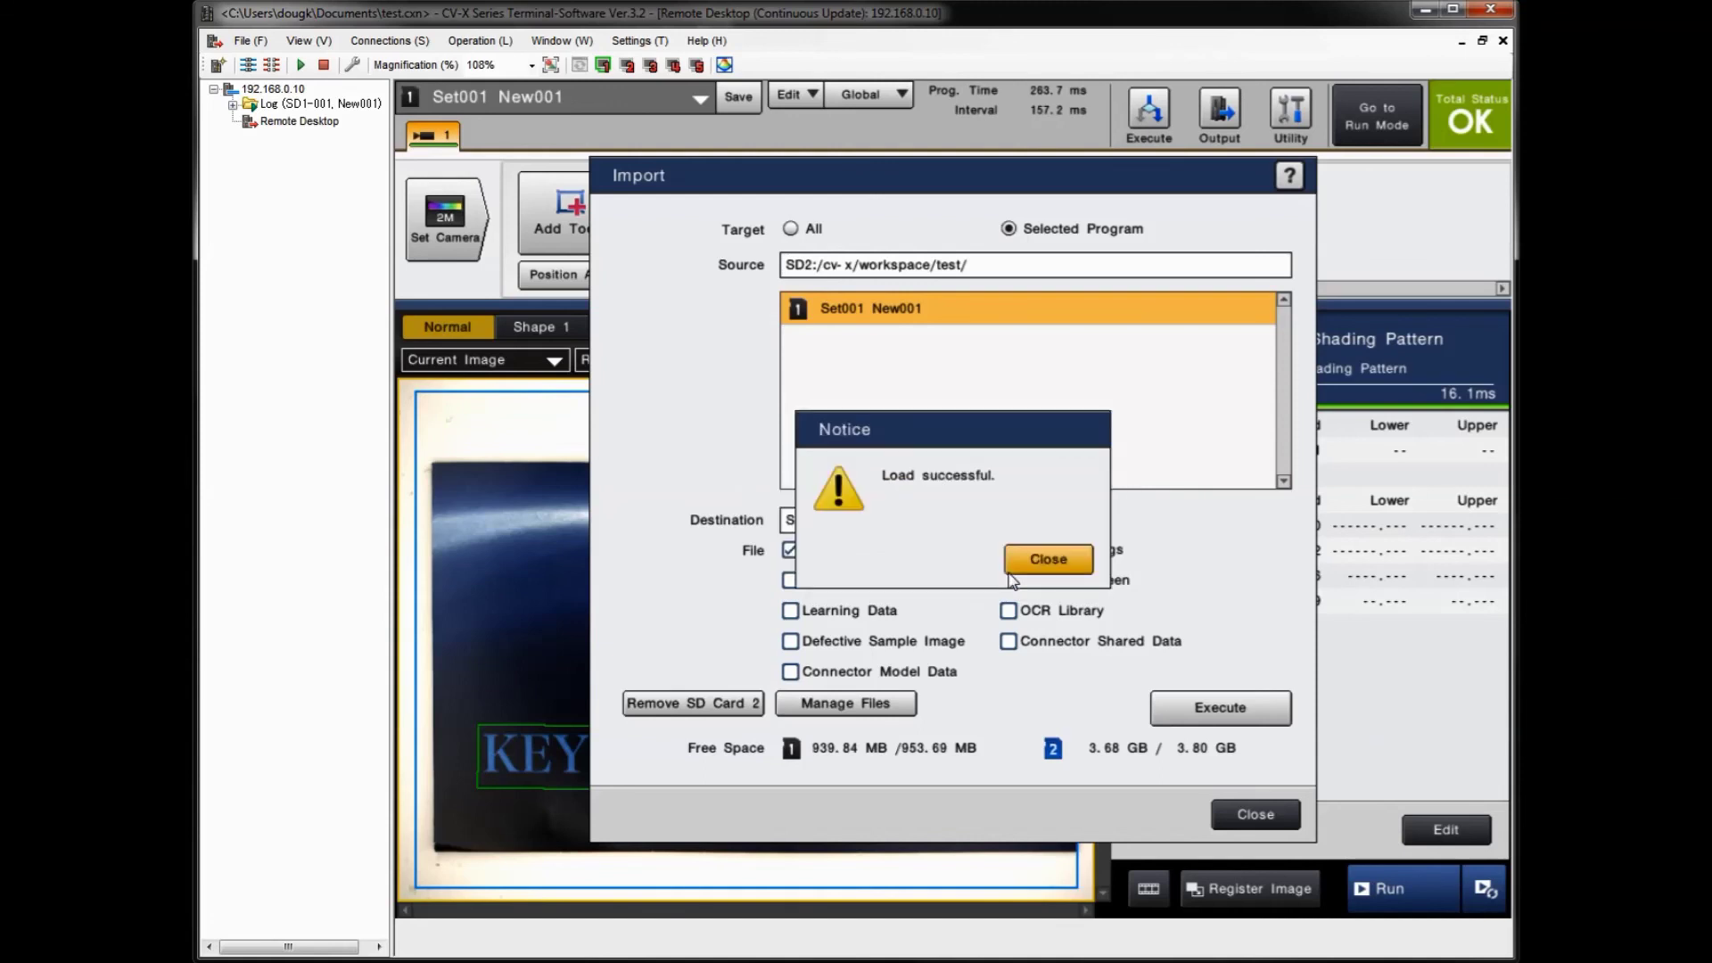
pyautogui.click(1013, 569)
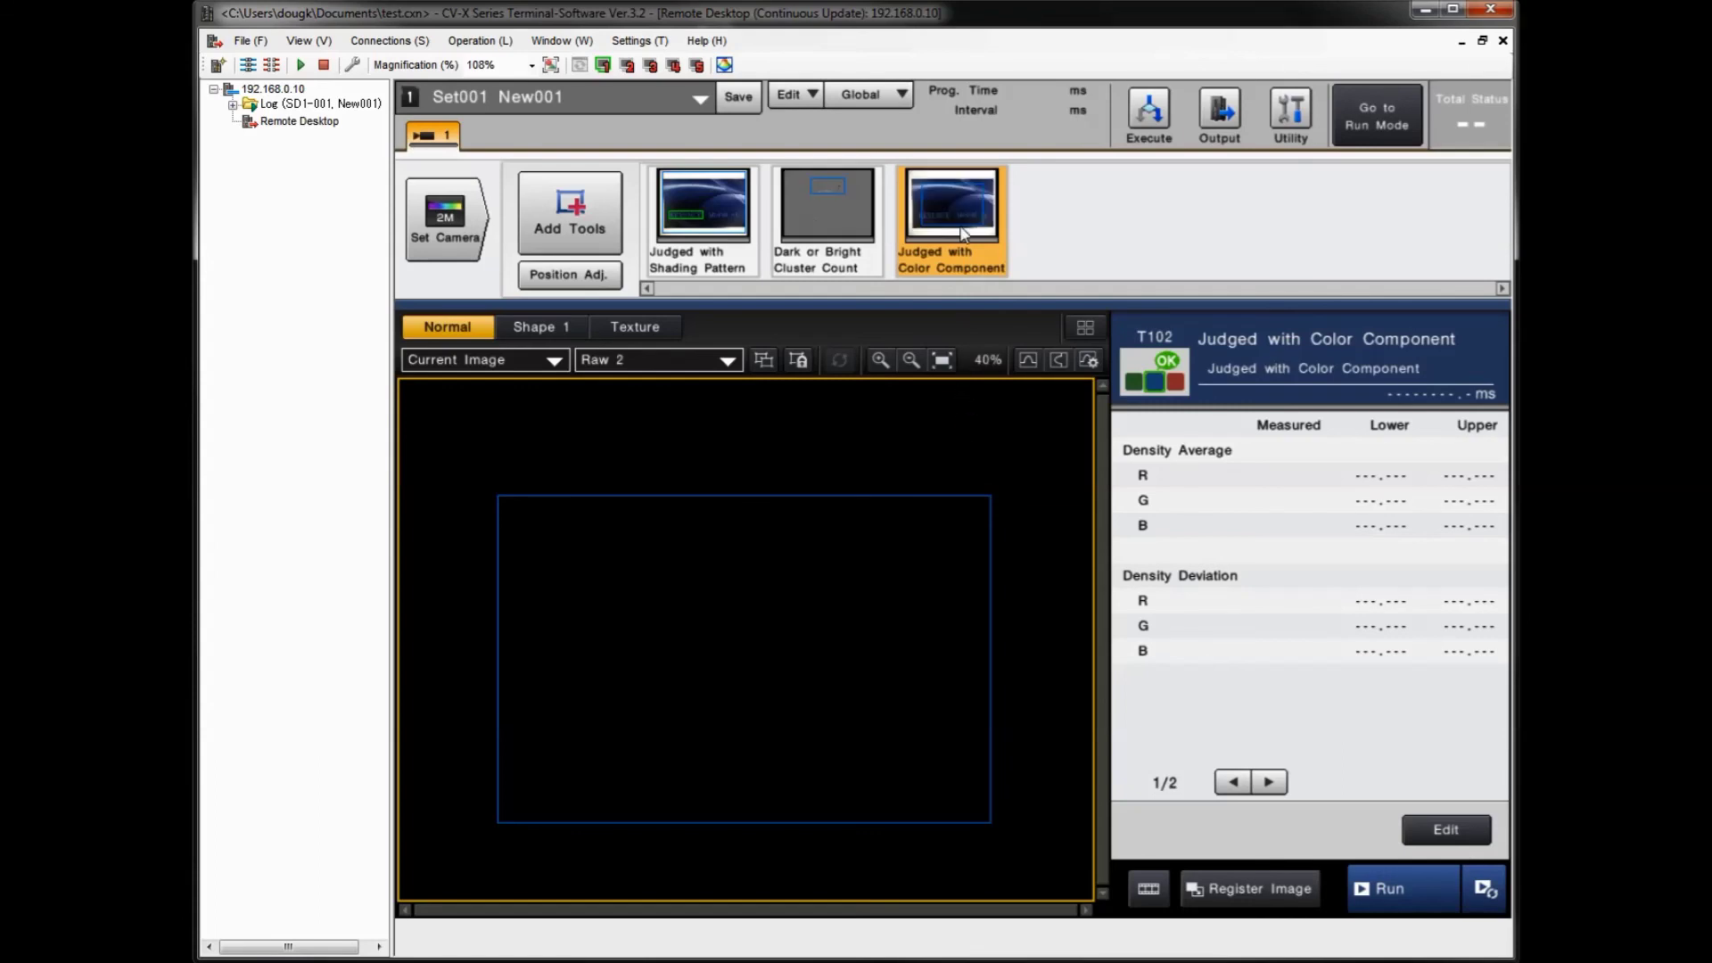
# Step: Trigger an inspection with the imported Set001 New001 program using Run
pyautogui.click(1381, 884)
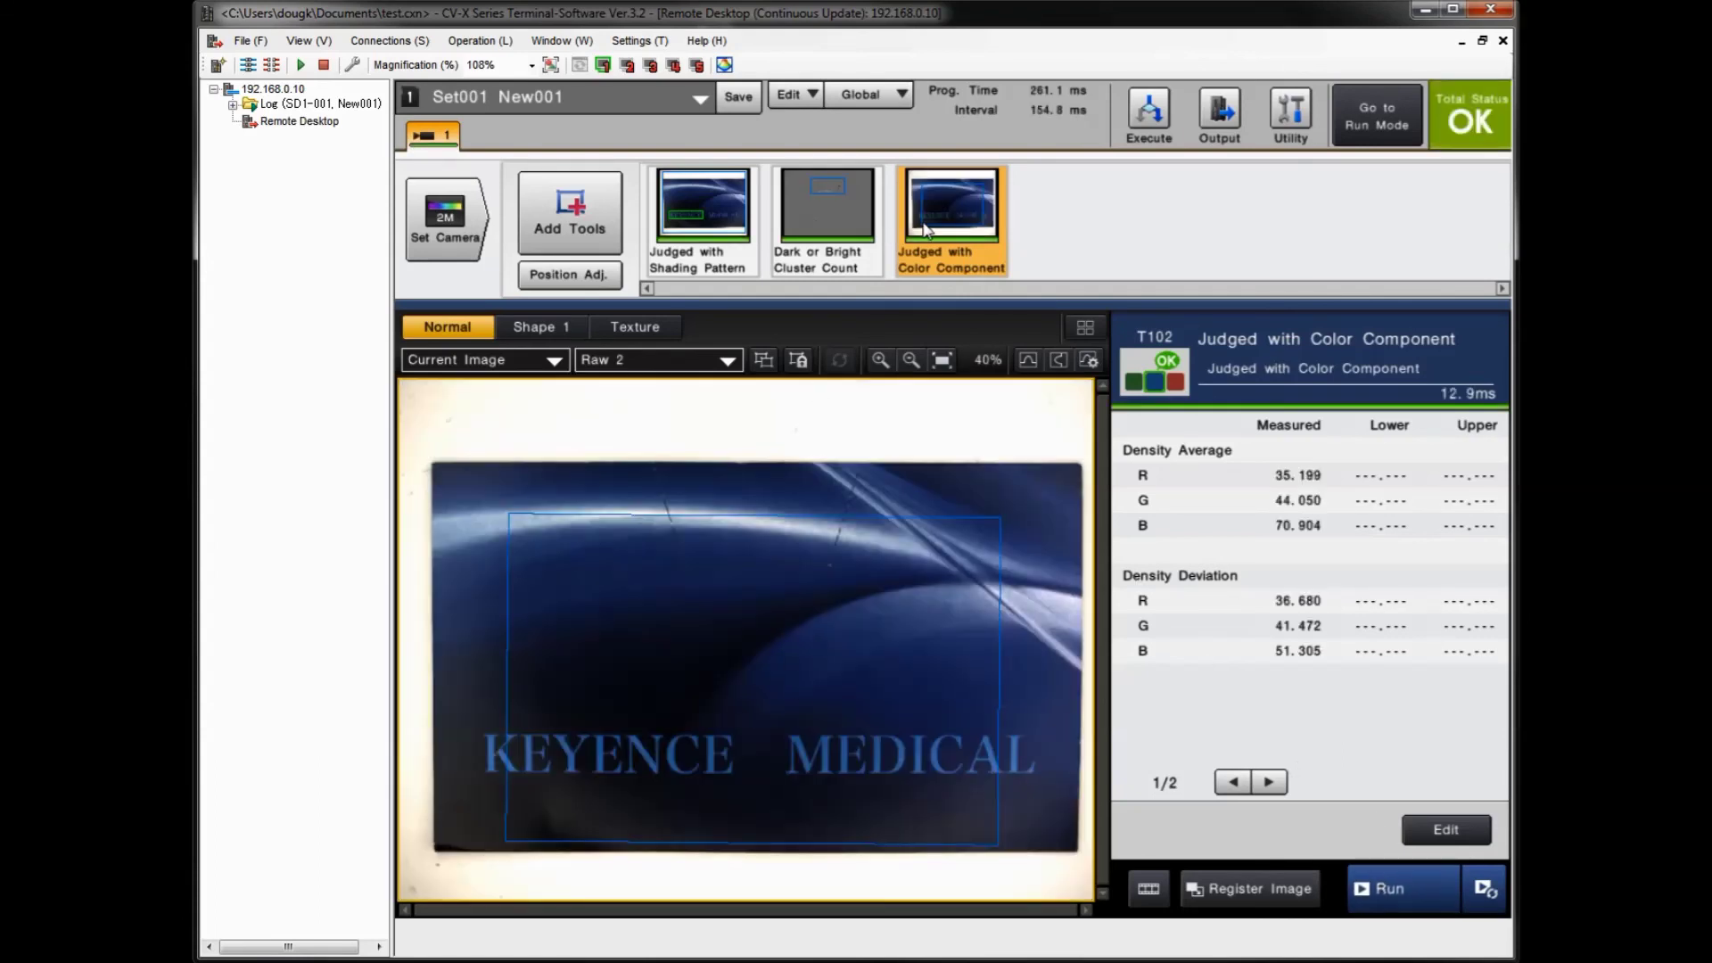